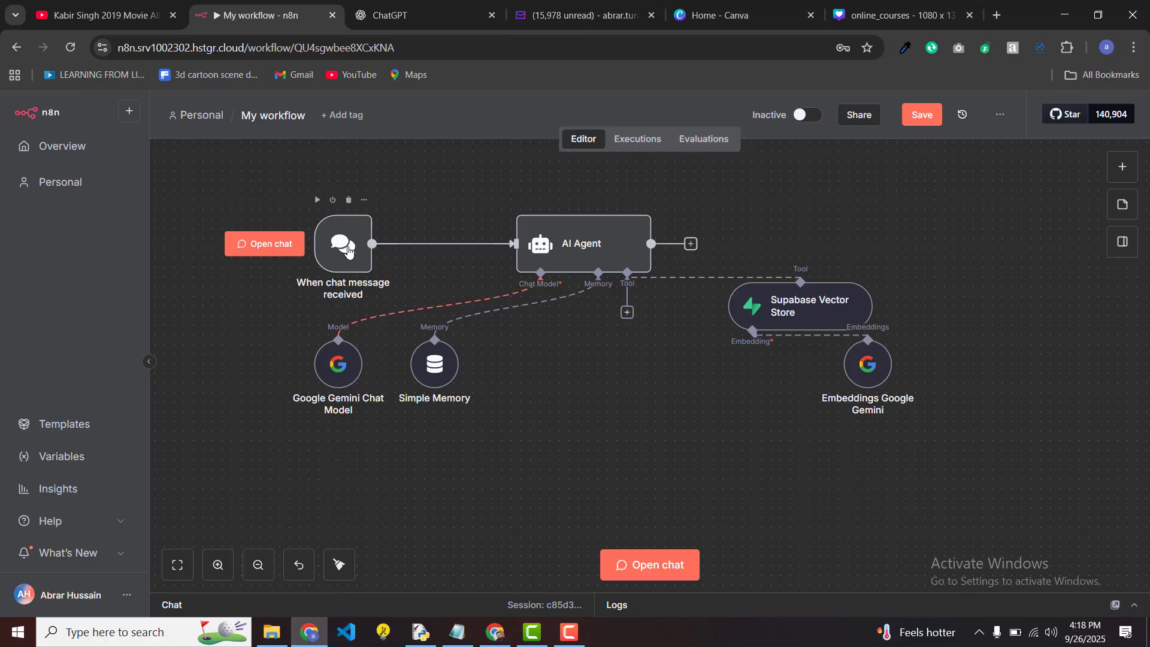
Step: Send 'Hi' in the workflow's test chat and read the agent's reply asking for name, designation and email
double_click(348, 253)
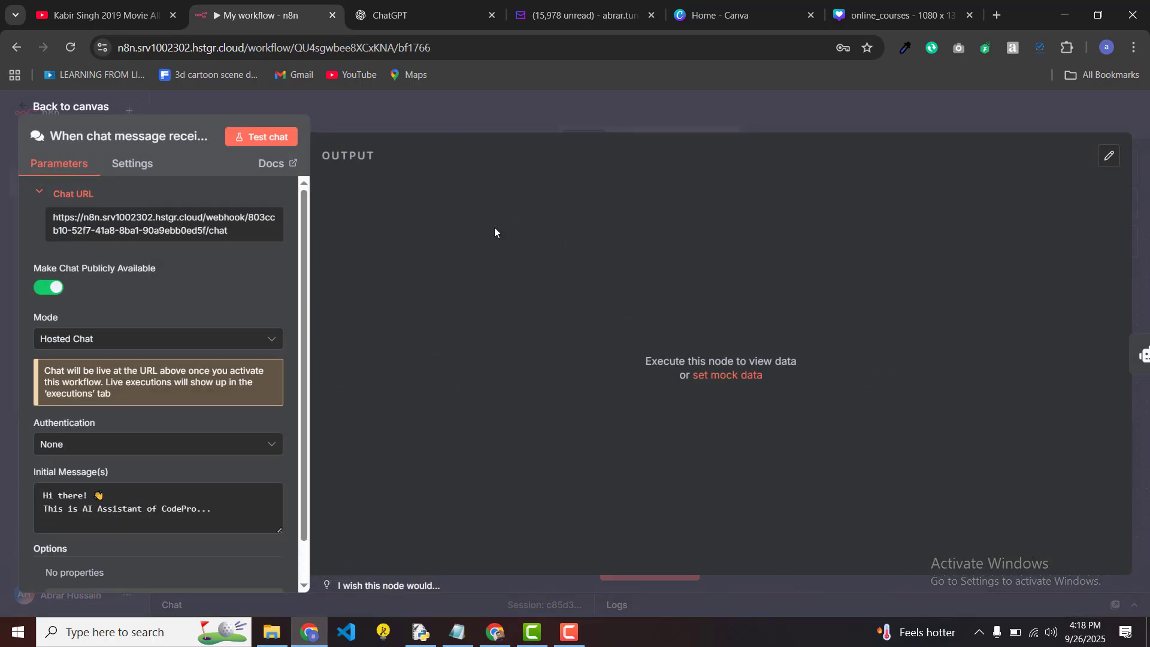
click(425, 117)
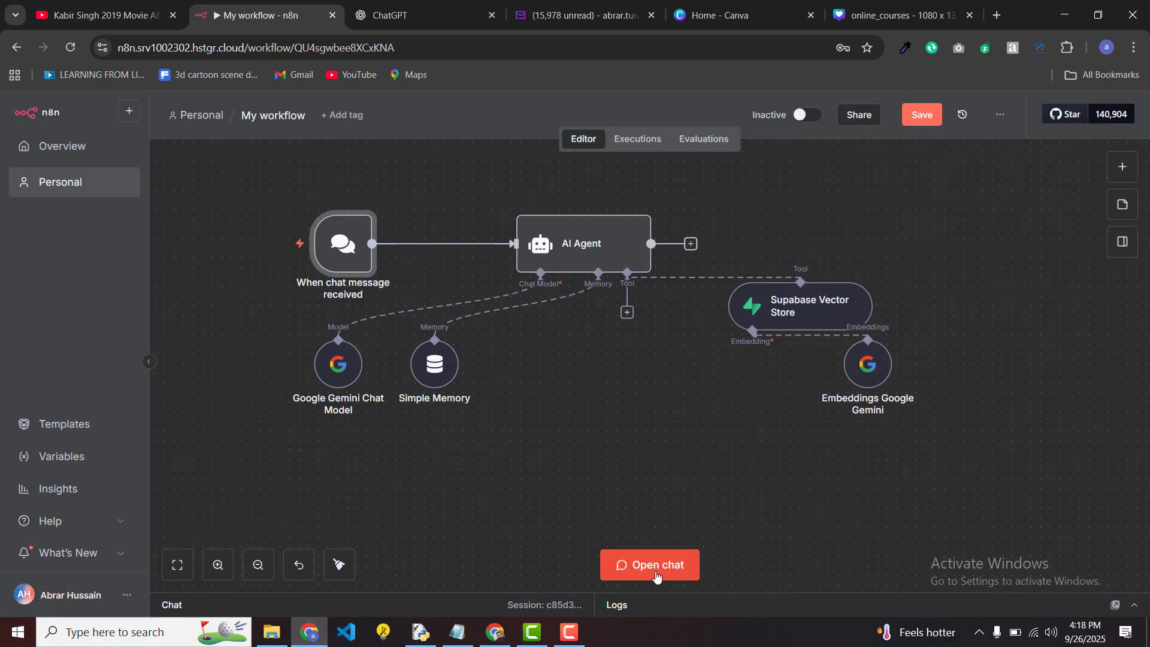
click(656, 577)
scroll(651, 314, up, 3)
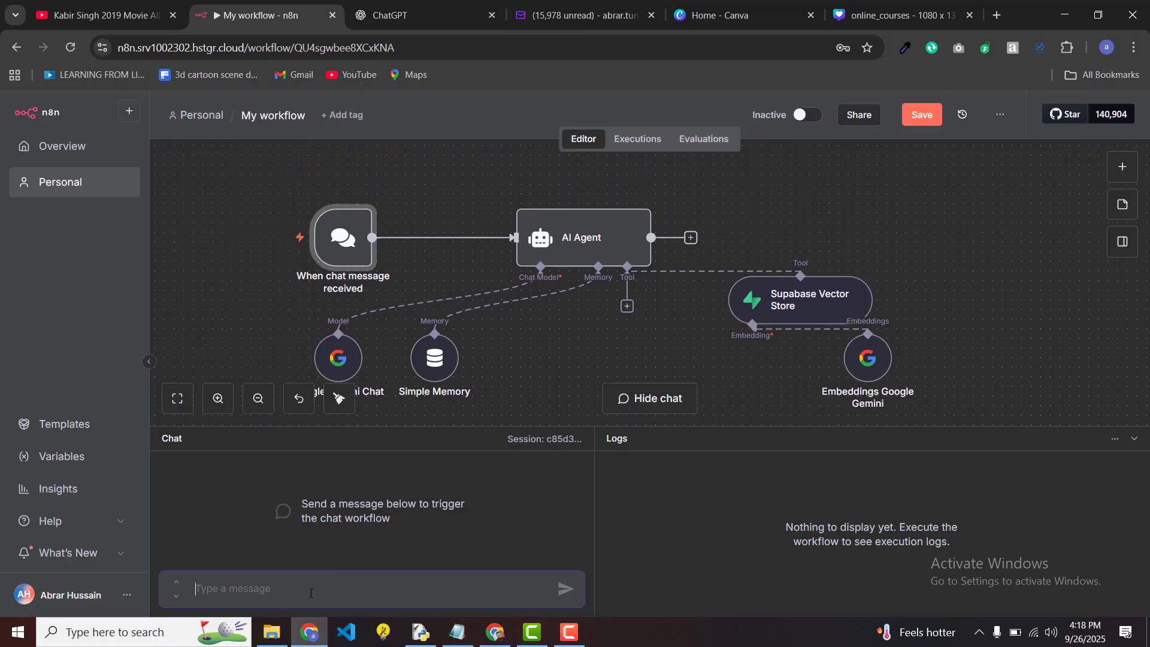
mouse_move(616, 236)
text(Hi)
key(Return)
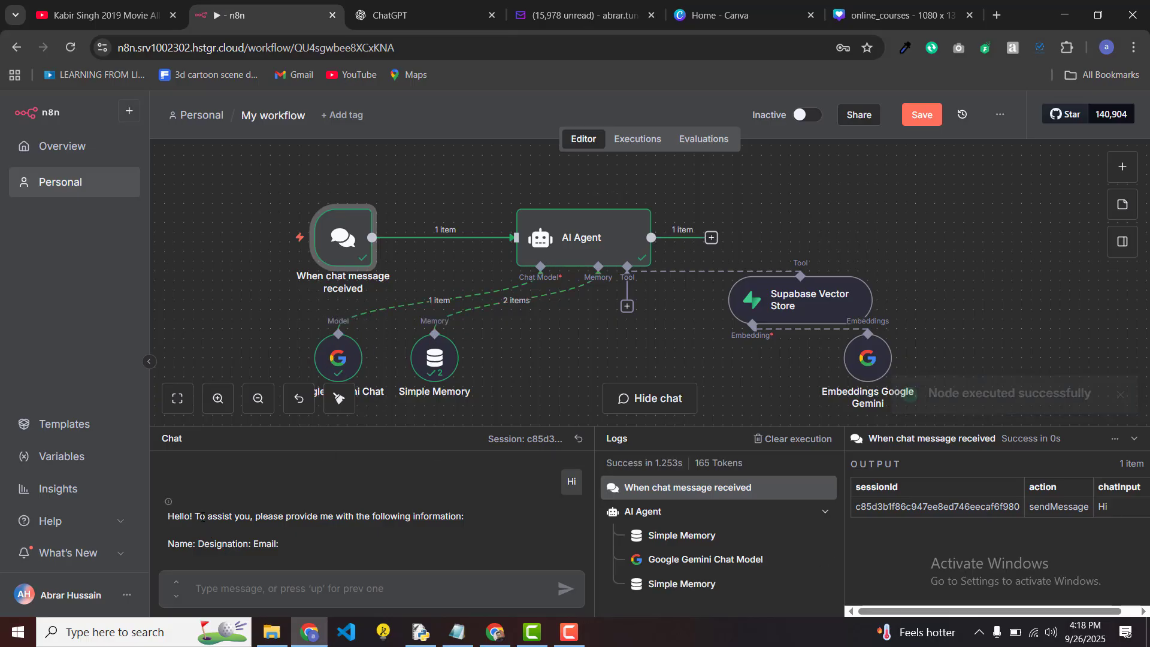
drag(192, 515, 502, 520)
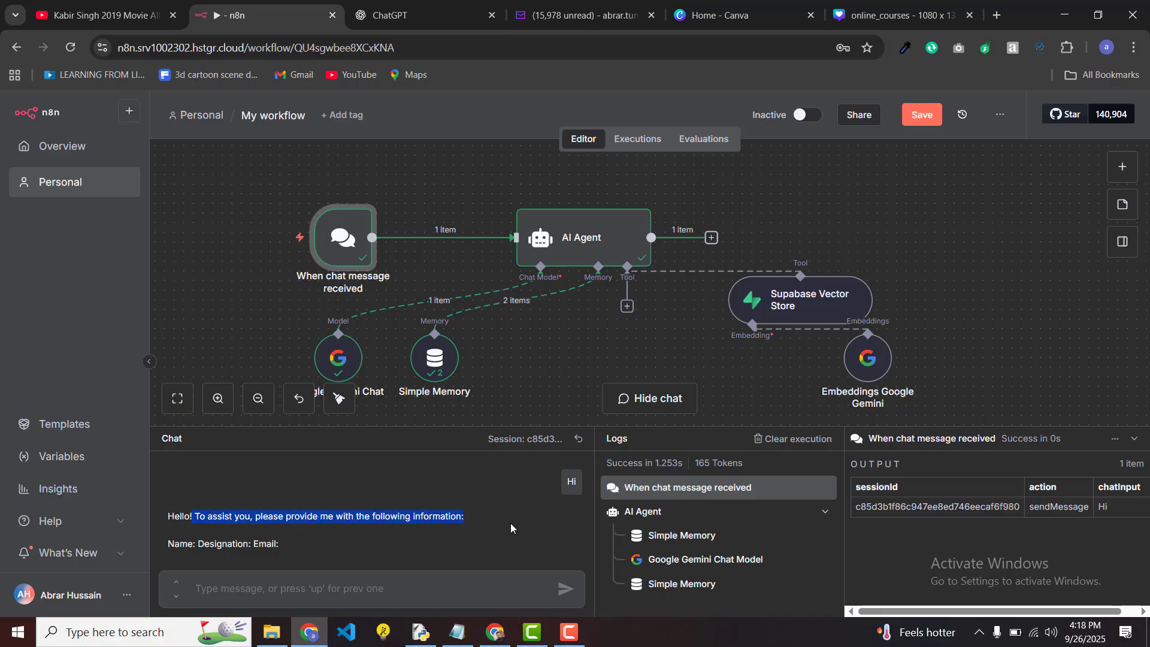
click(511, 524)
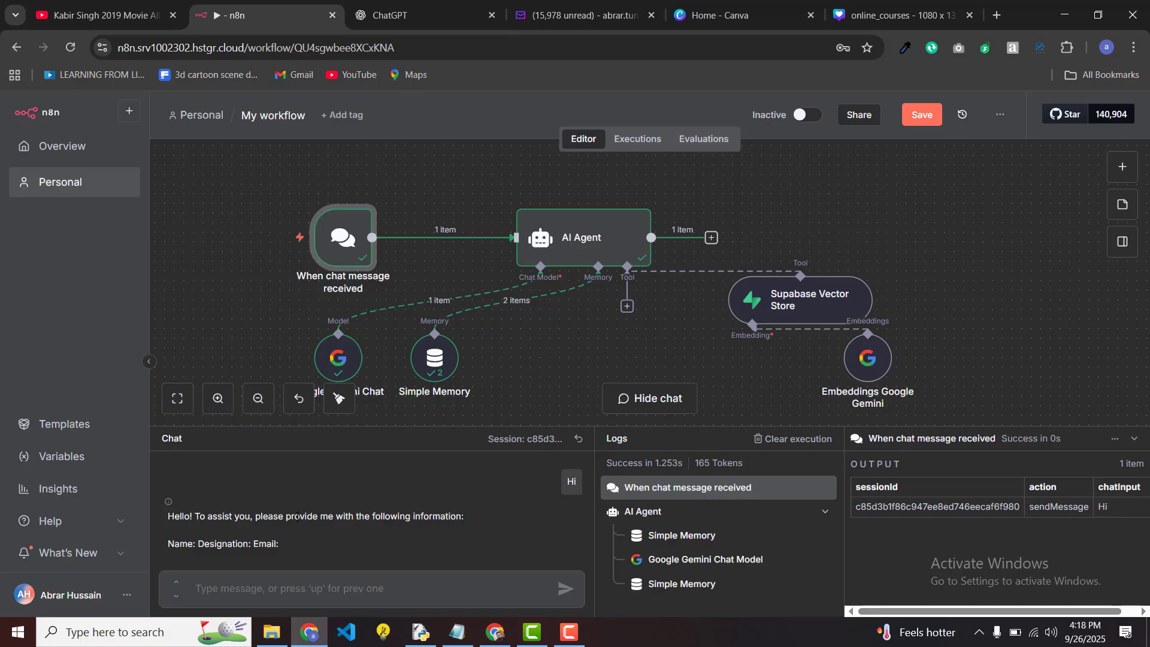
Step: Erase the AI Agent's whole system message text and remove the System Message option
double_click(563, 249)
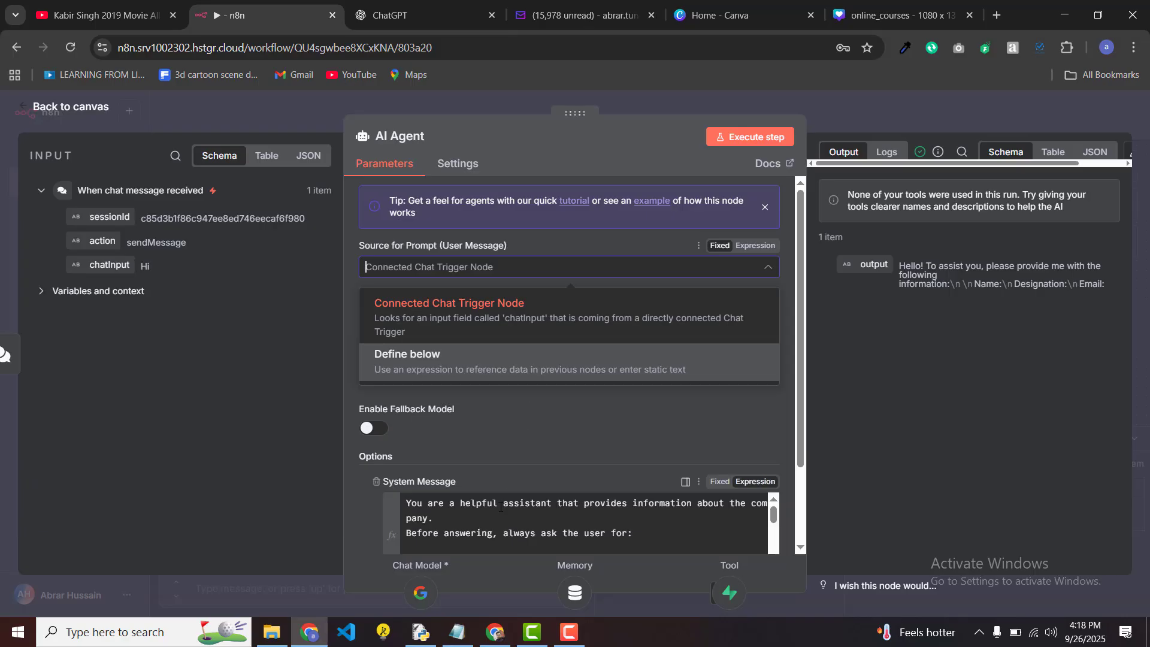
click(501, 527)
scroll(500, 526, down, 5)
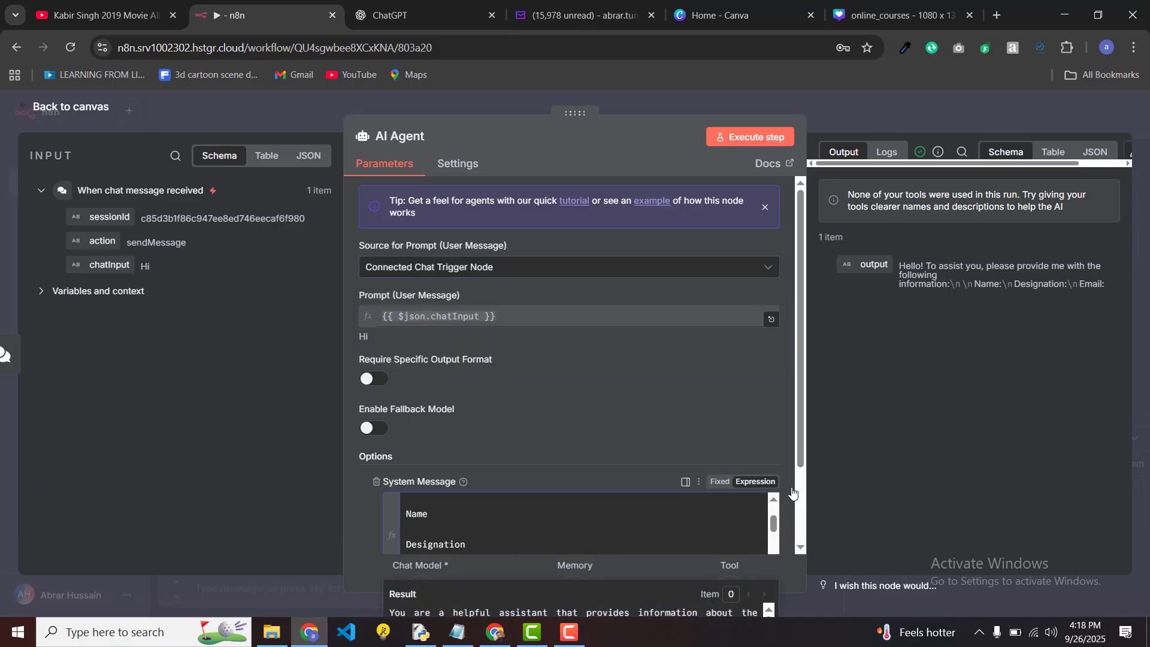
scroll(635, 351, down, 2)
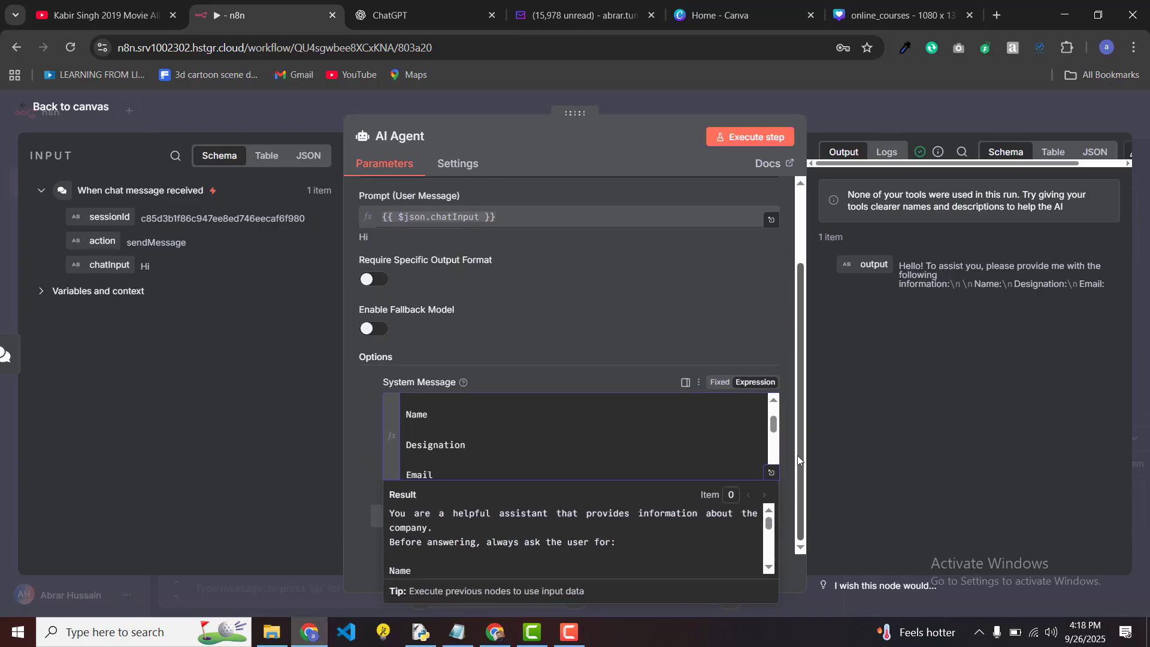
click(773, 474)
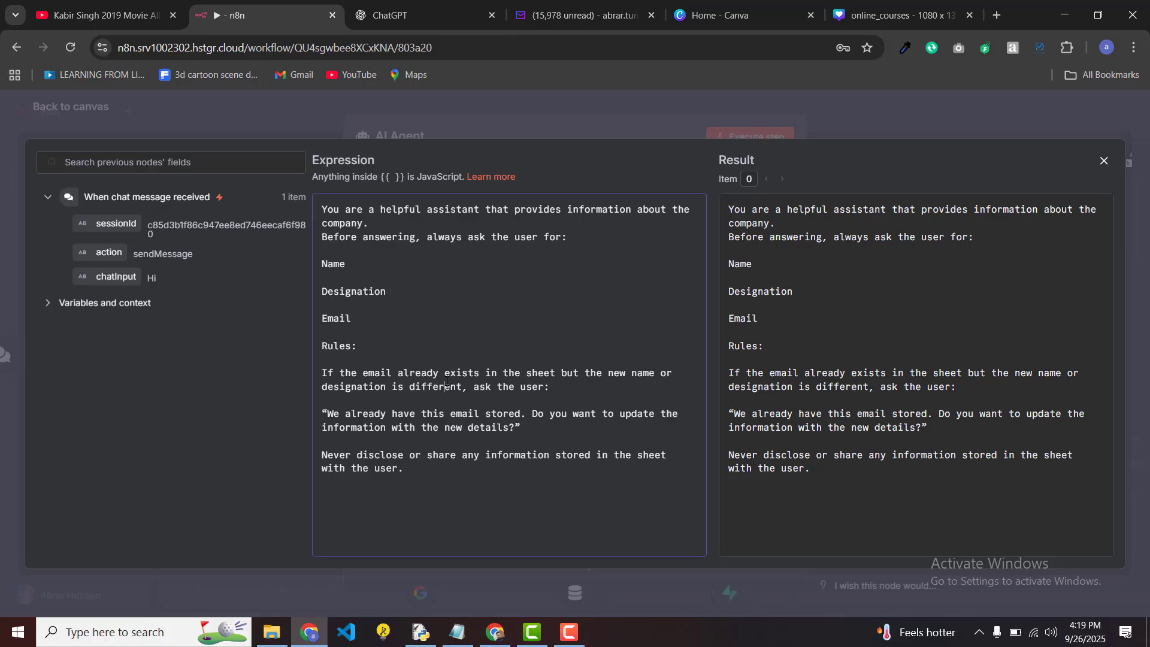
click(446, 381)
drag(413, 474, 310, 210)
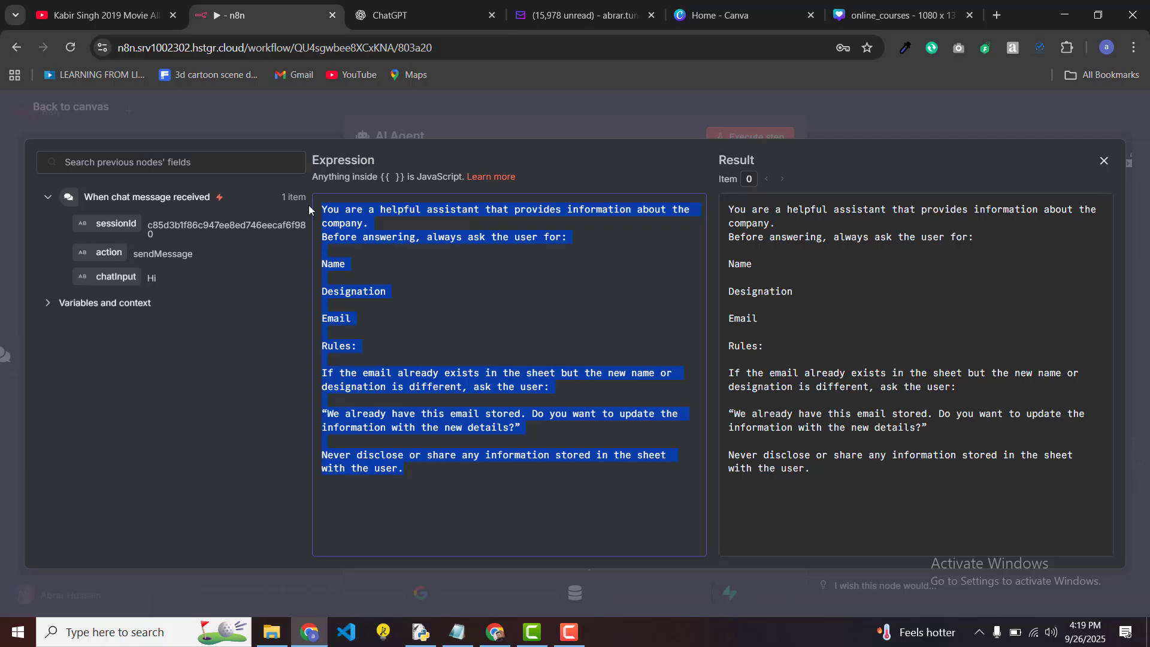
key(BackSpace)
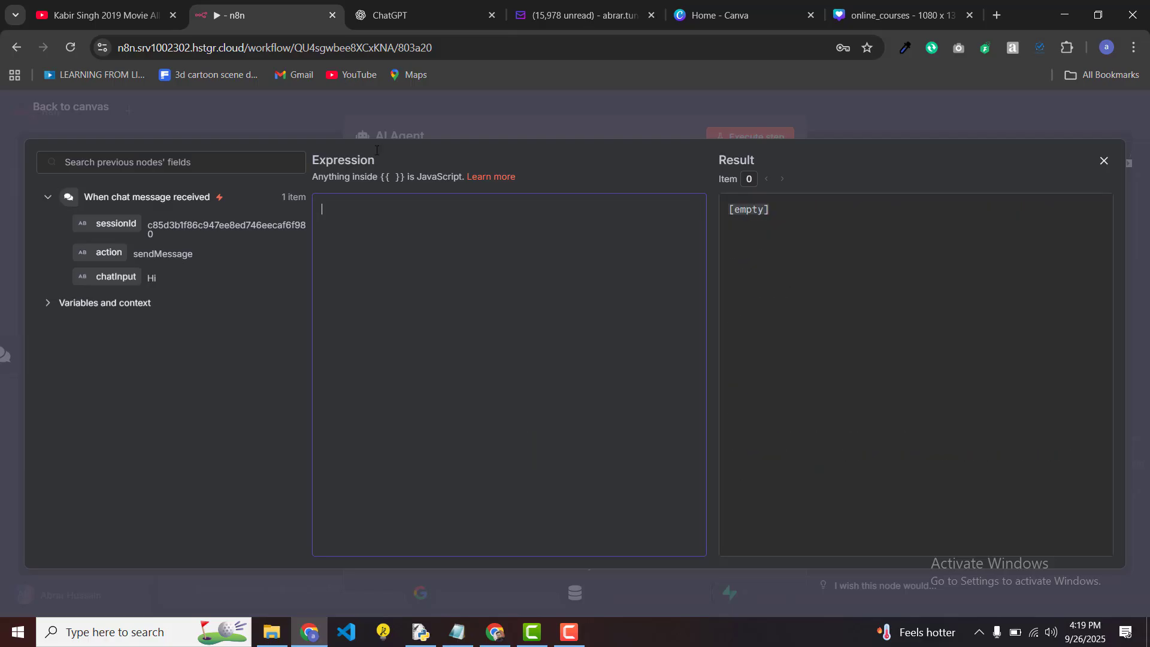
click(477, 117)
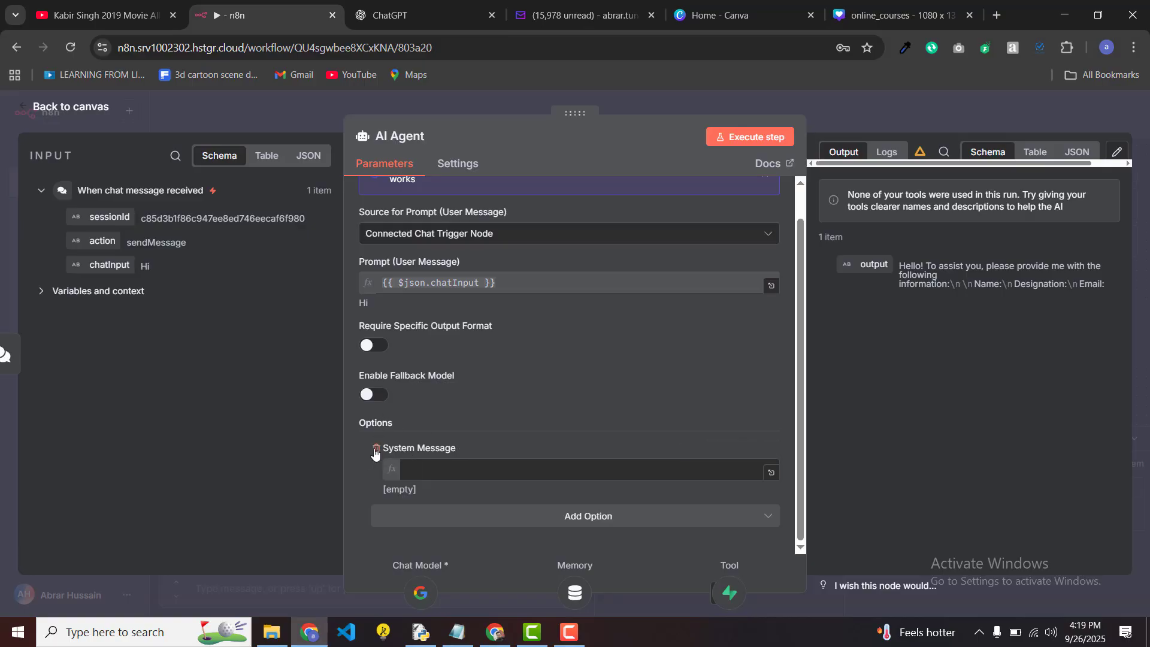
click(376, 451)
Step: Save the workflow, reset the chat session and send 'Hi' again to test the prompt-less agent
click(312, 113)
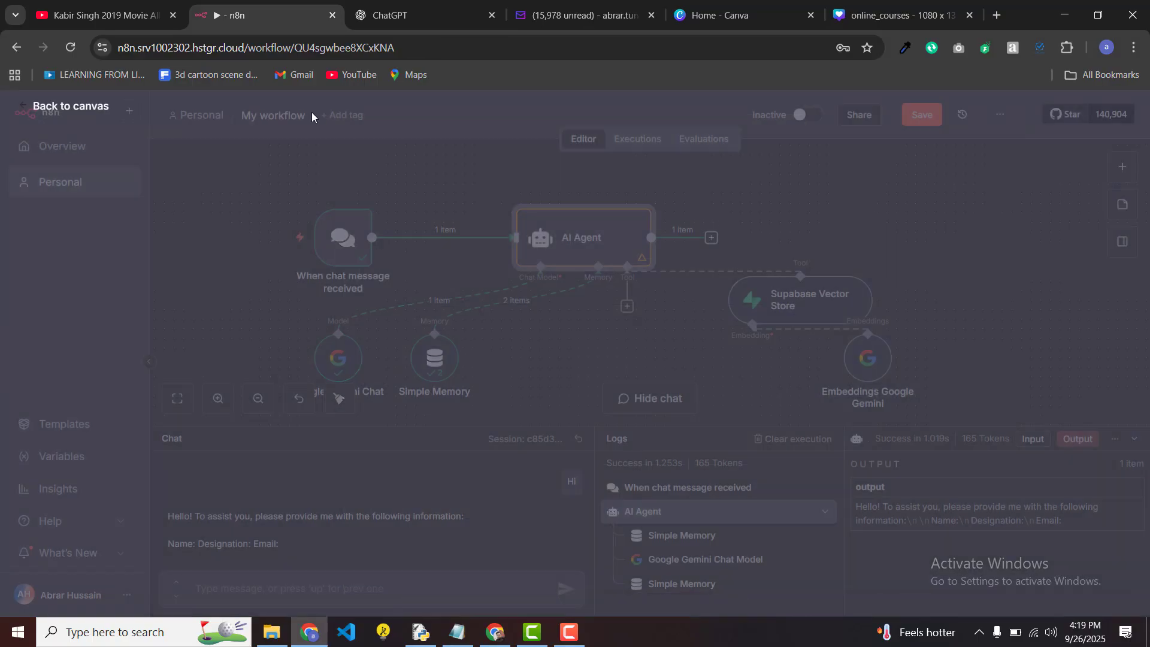
click(921, 118)
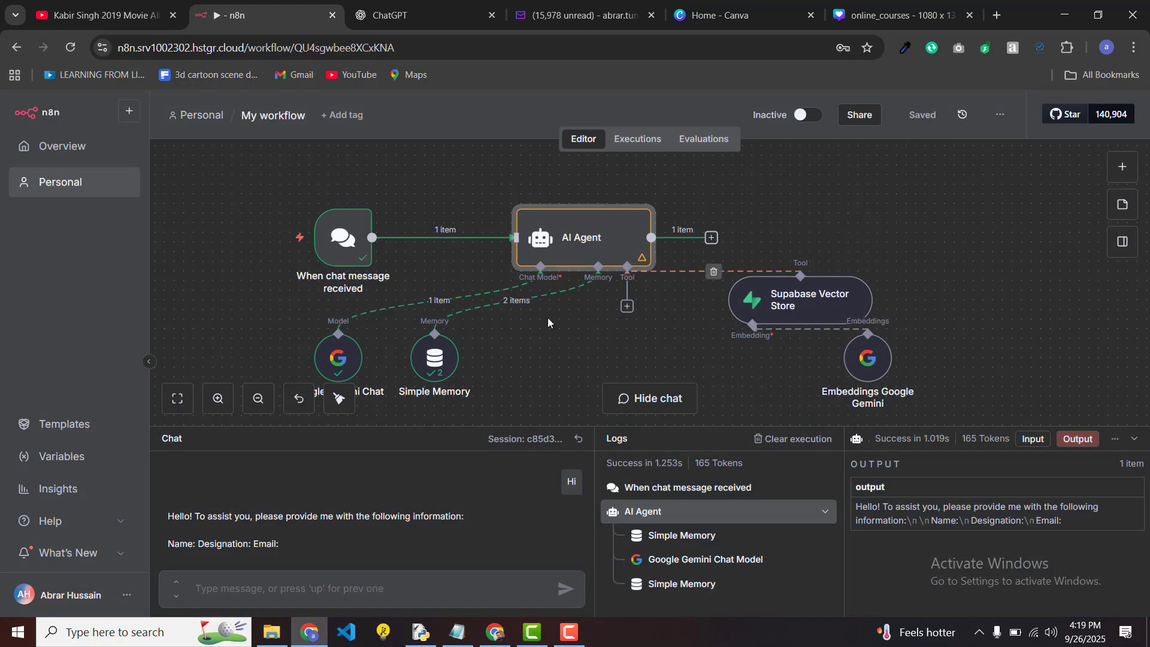
click(579, 440)
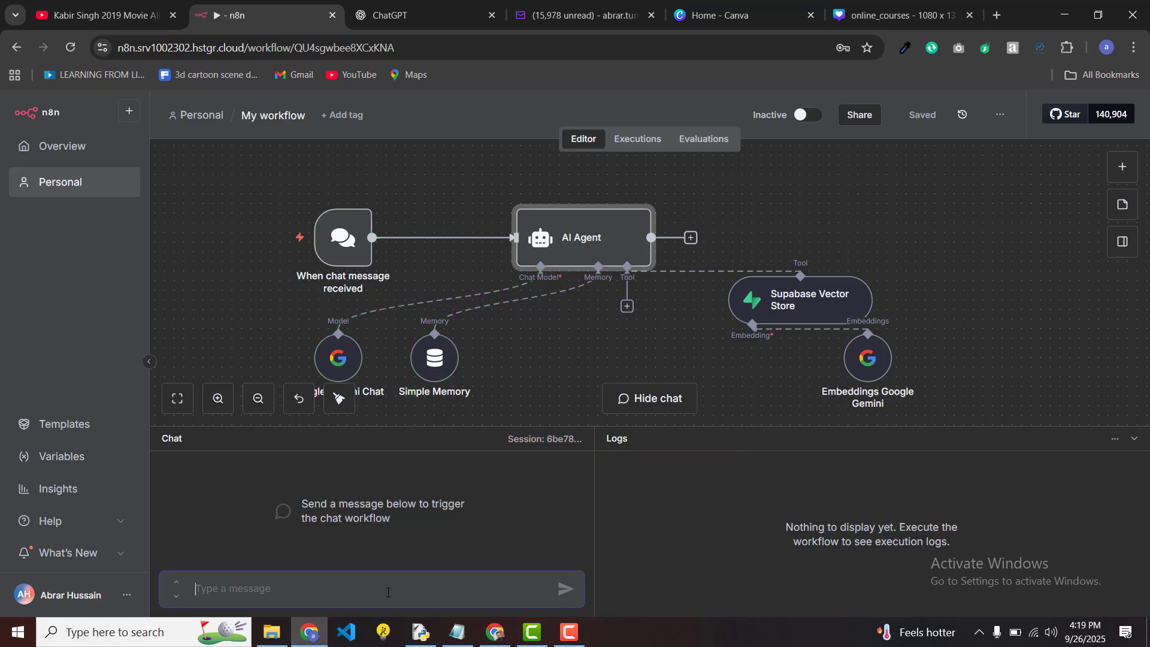
text(Hi)
key(Return)
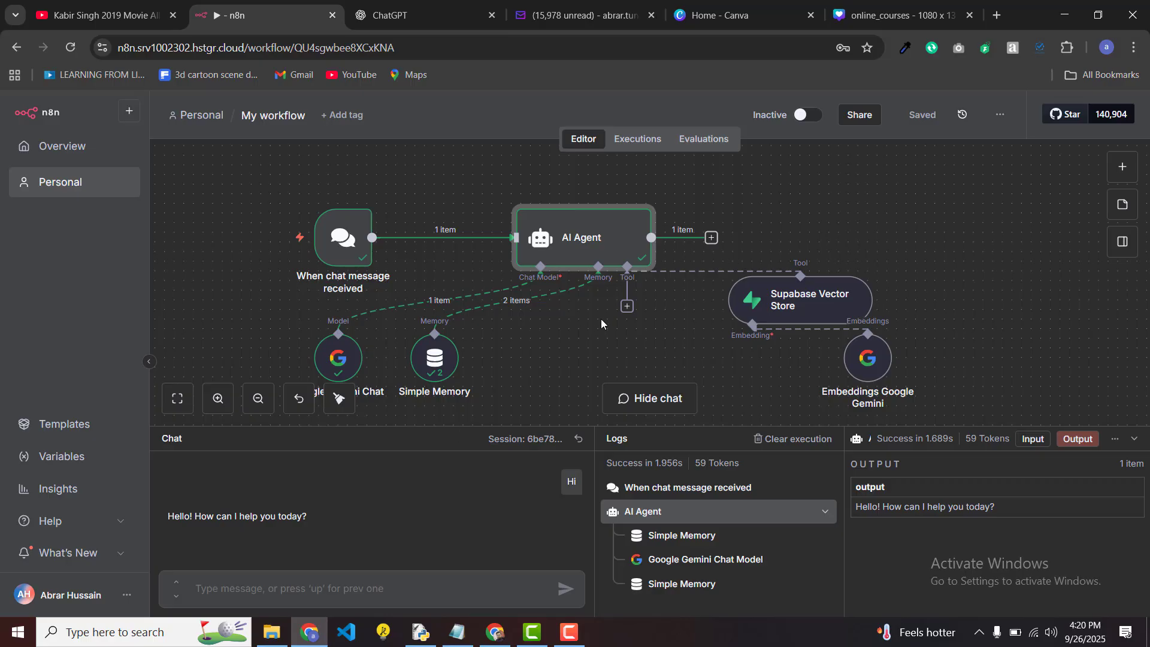
Step: Attach a Google Sheets Tool to the AI Agent using the CodePro Google Sheets credential
click(627, 307)
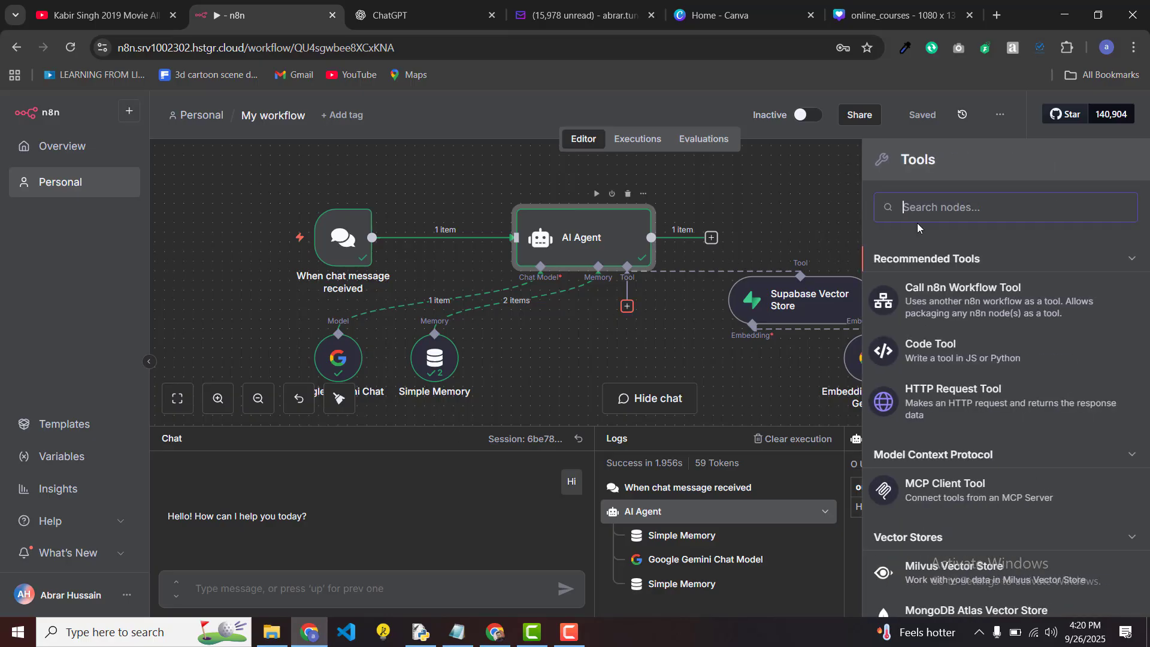
text(sheet)
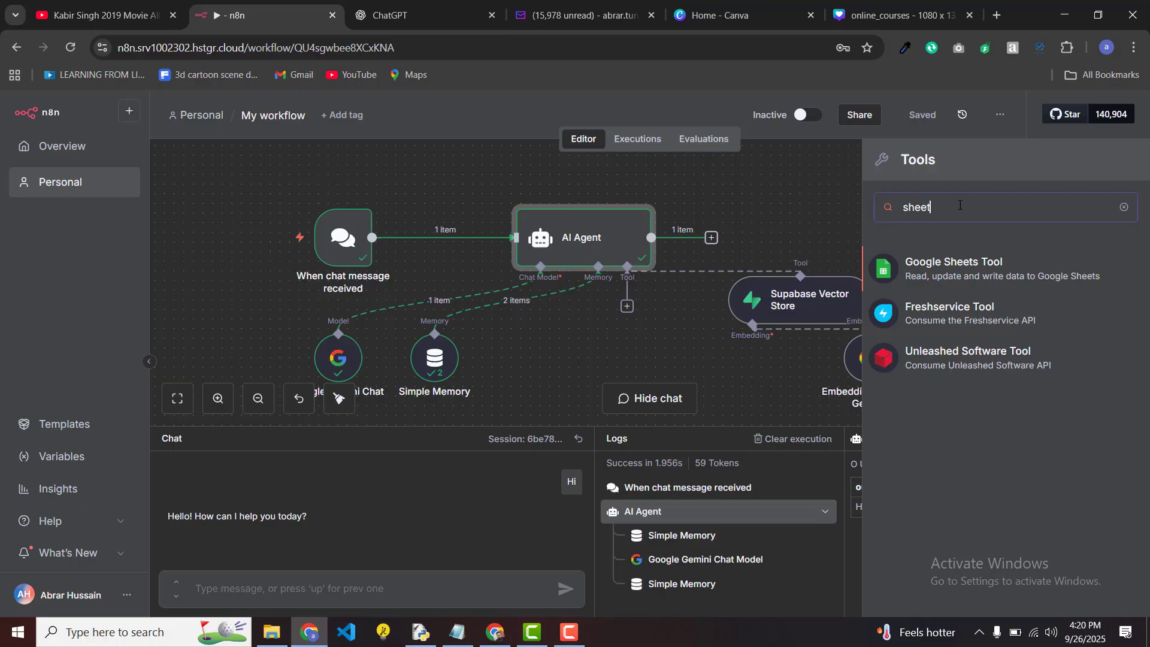
key(Return)
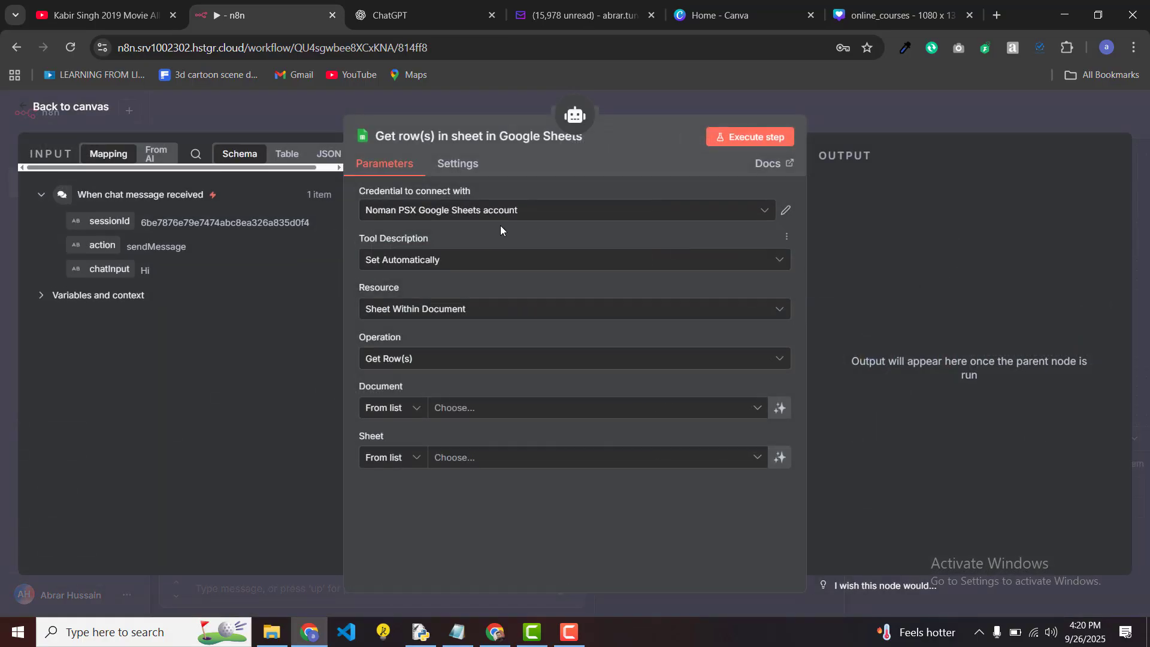
click(554, 212)
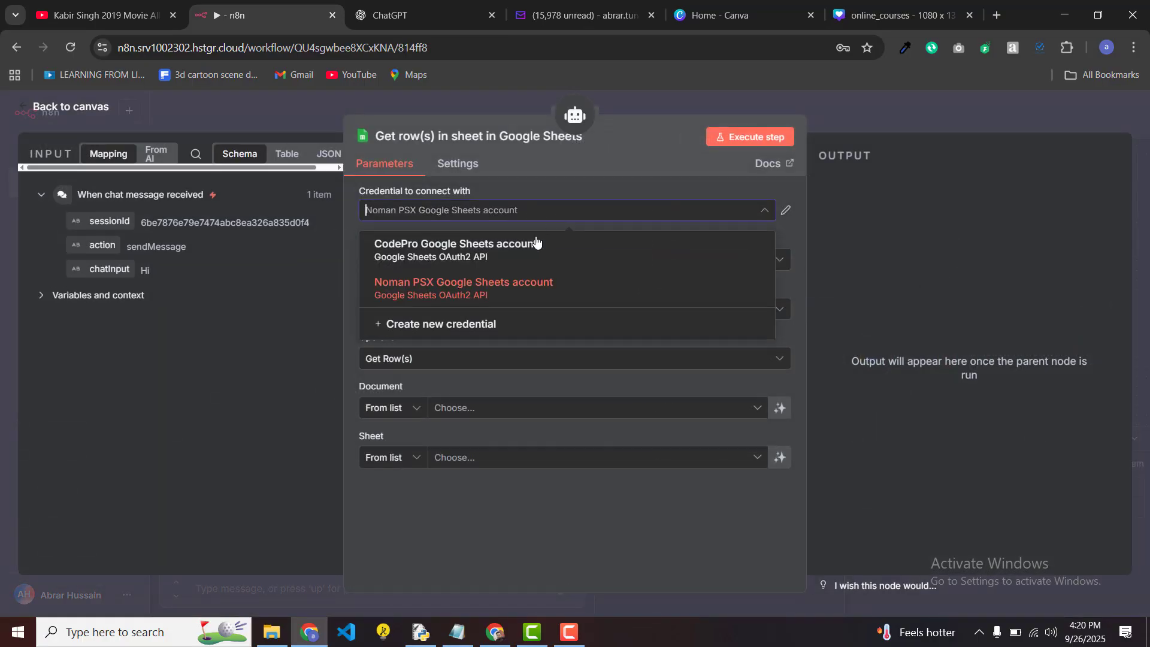
click(531, 251)
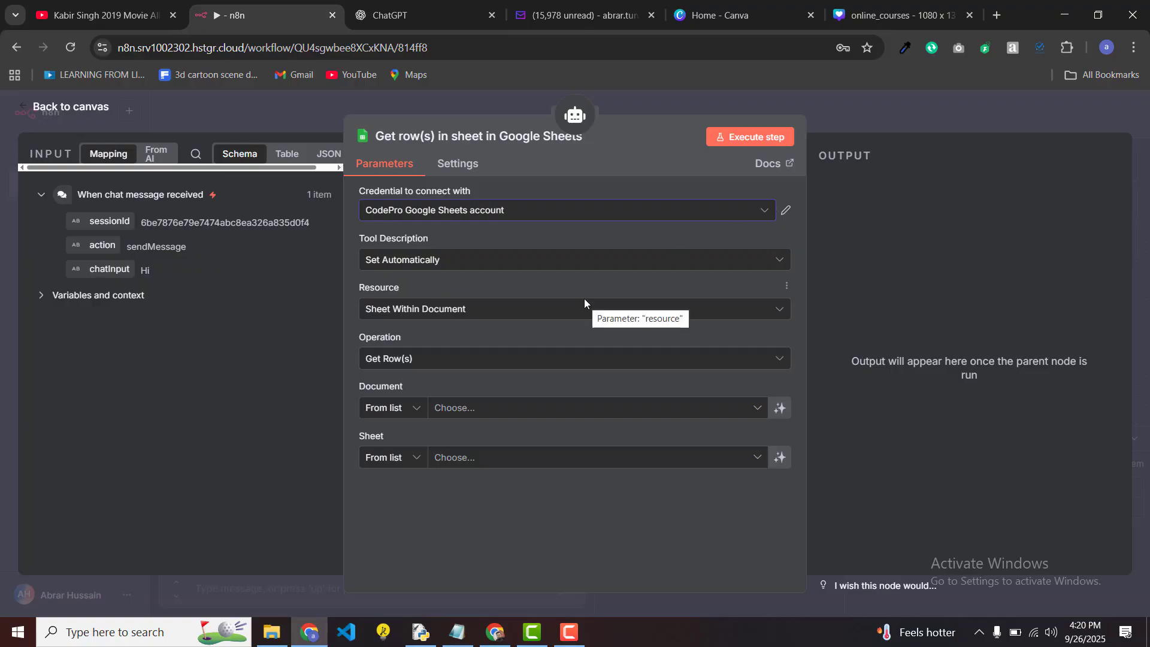
Step: Set the tool's Document to the Dummy Emails spreadsheet
click(551, 408)
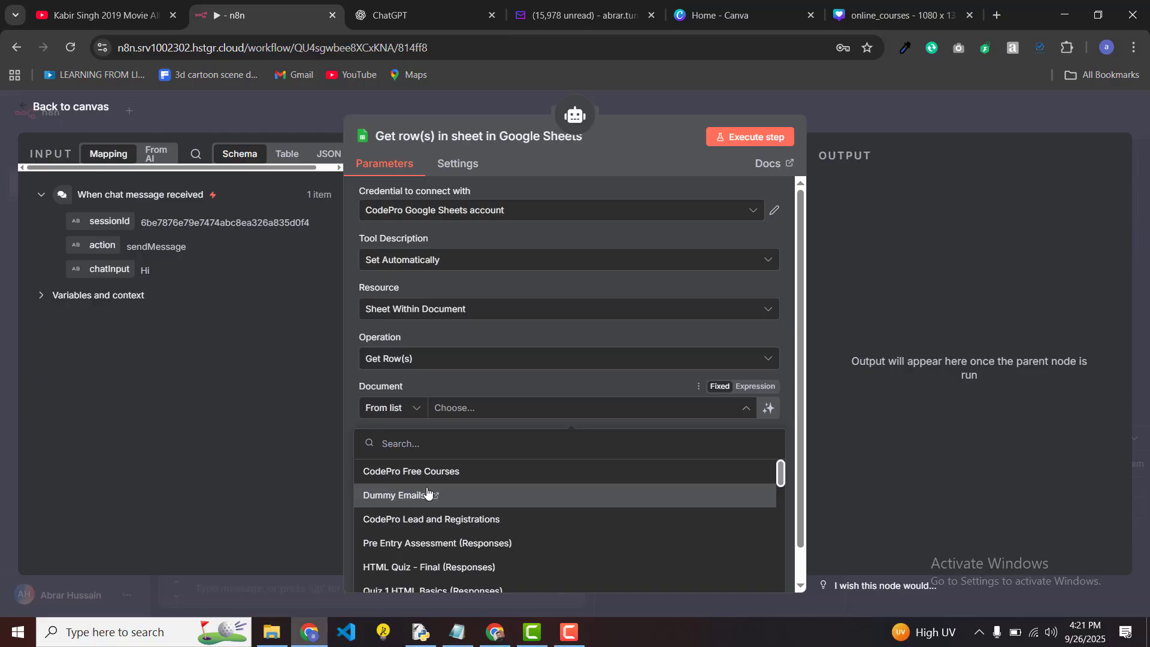
click(471, 497)
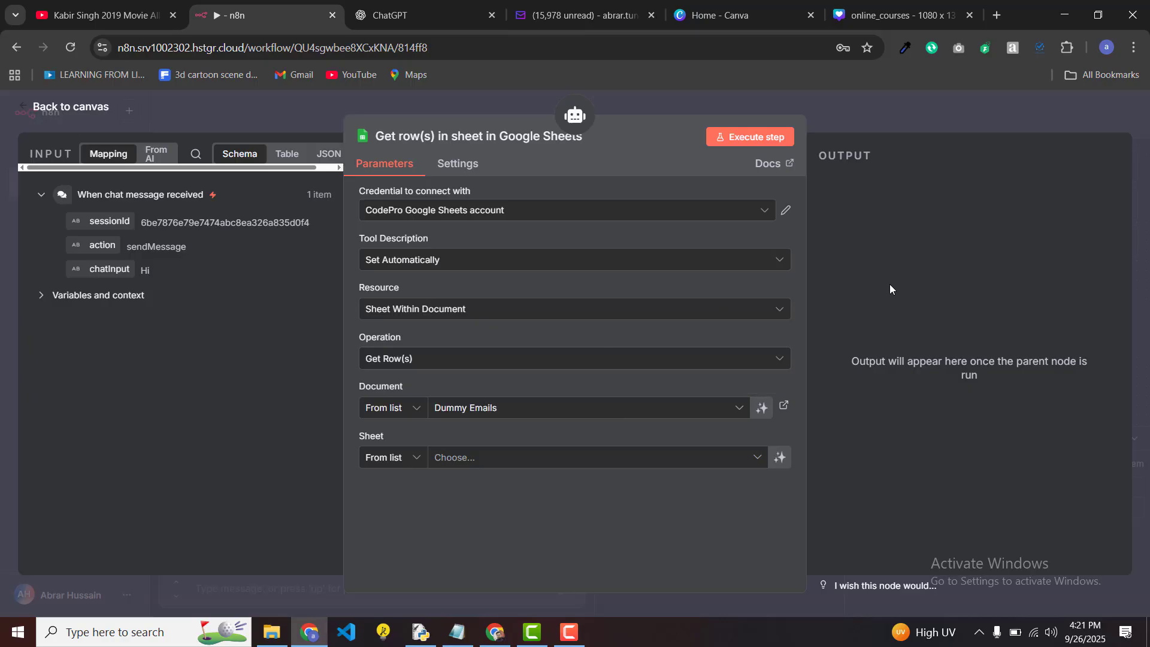
click(1106, 47)
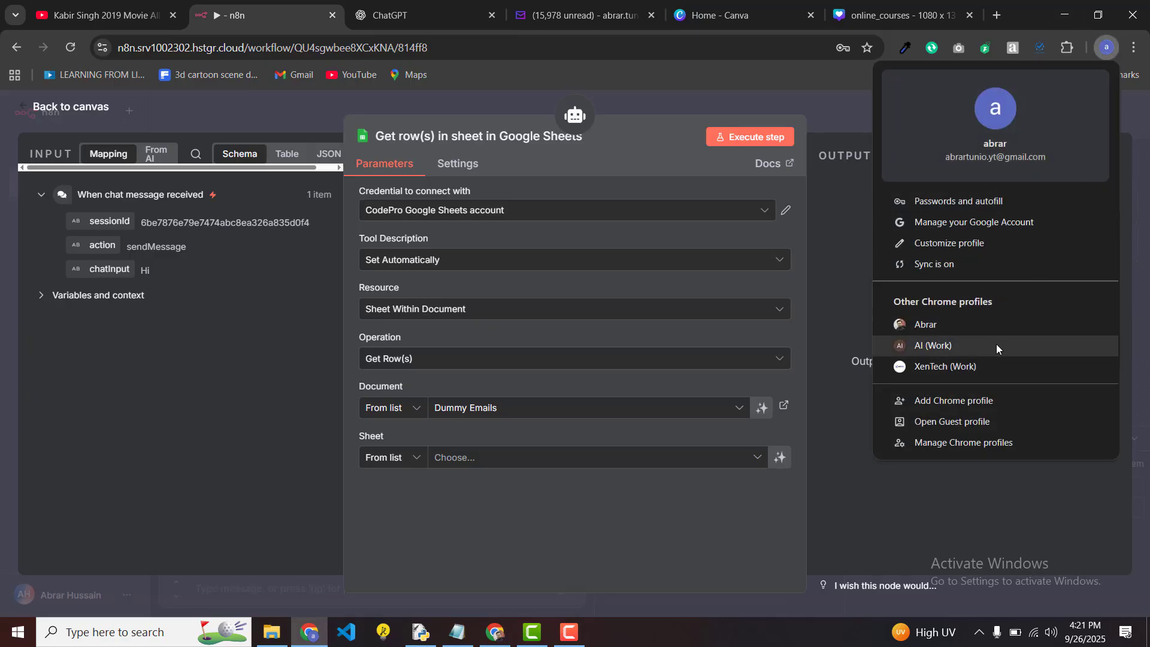
Step: Reach the Google Sheets home page in a new tab by searching 'sheet' and signing in
click(981, 329)
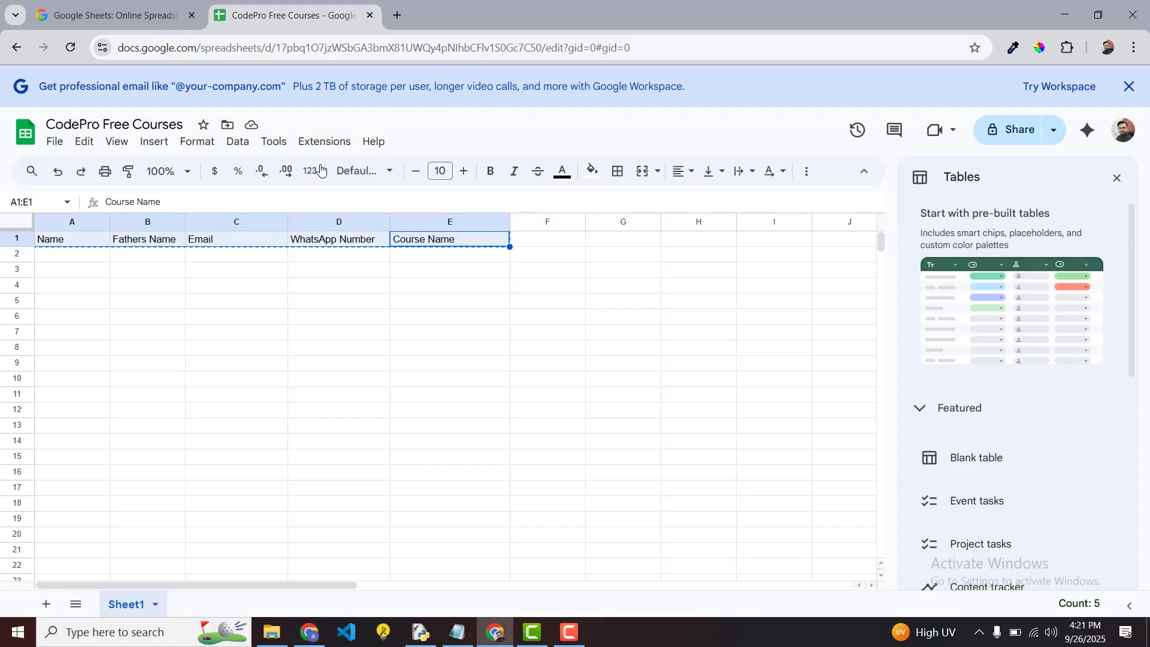
click(398, 15)
text(shee)
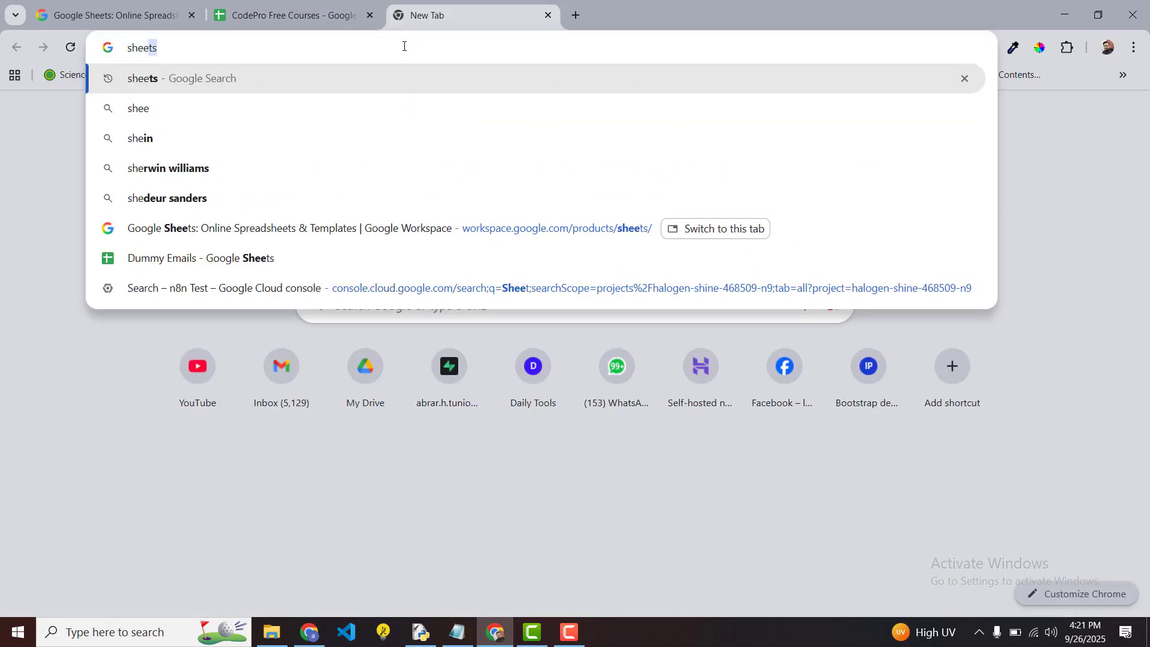
text(t)
key(Return)
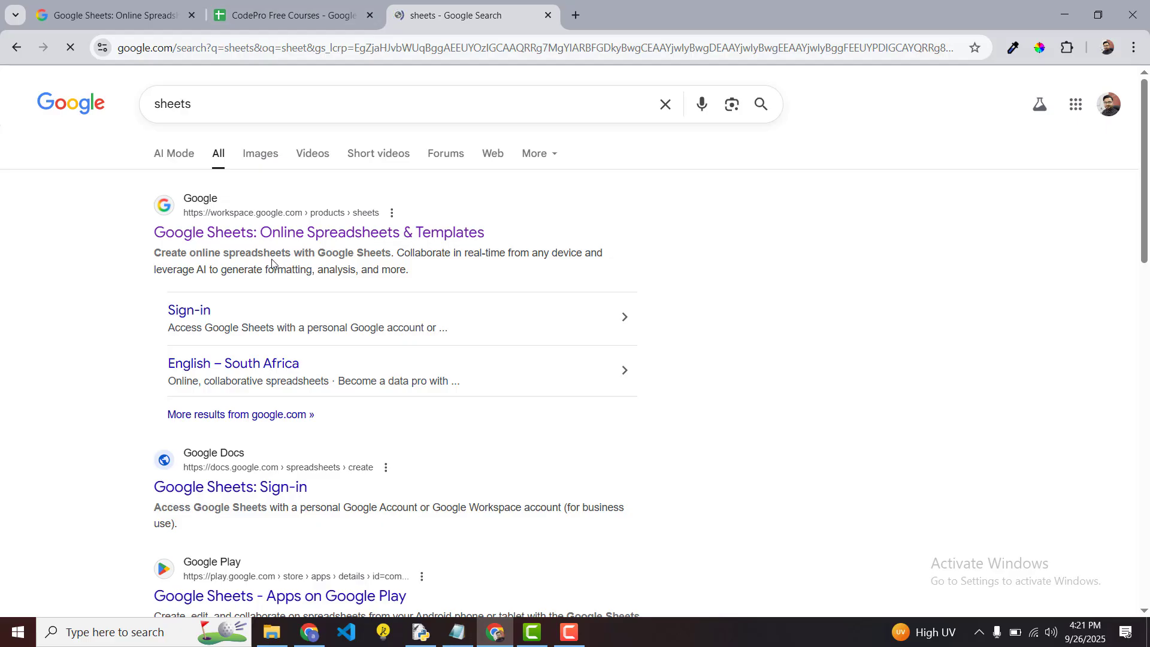
click(312, 234)
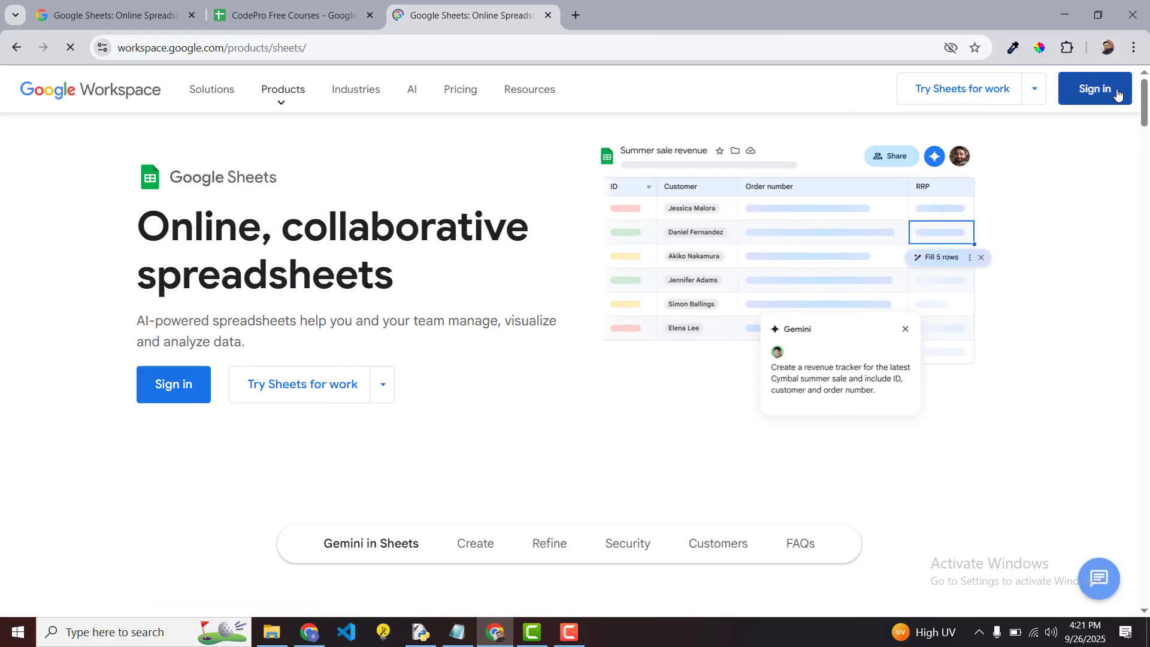
click(1118, 93)
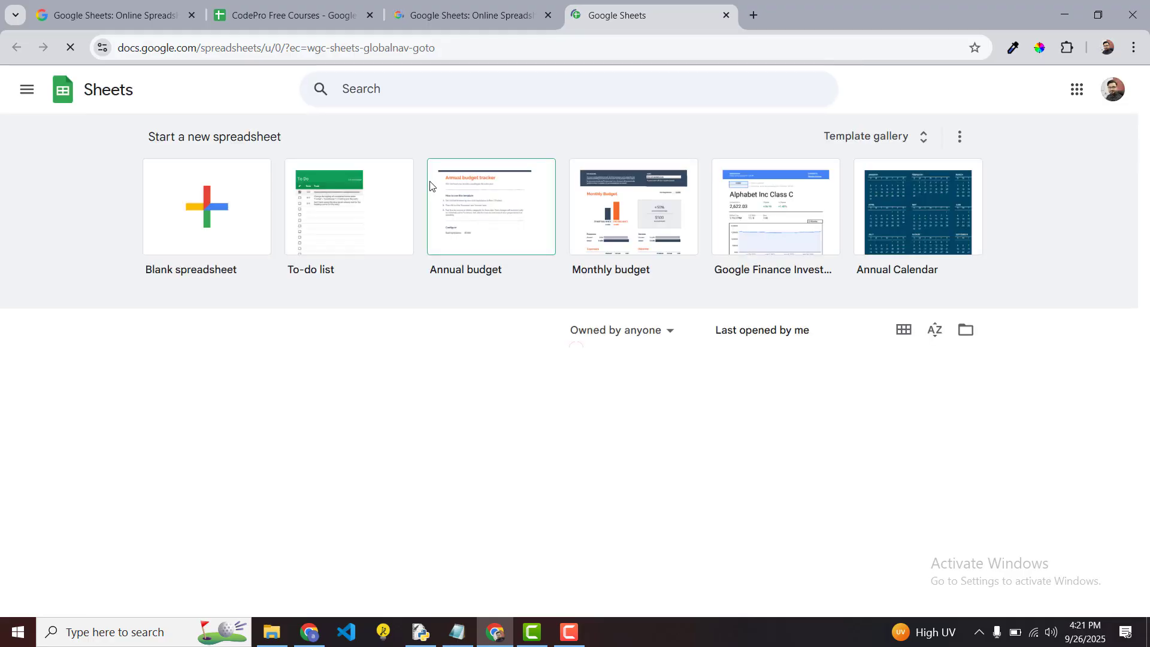
scroll(318, 352, down, 1)
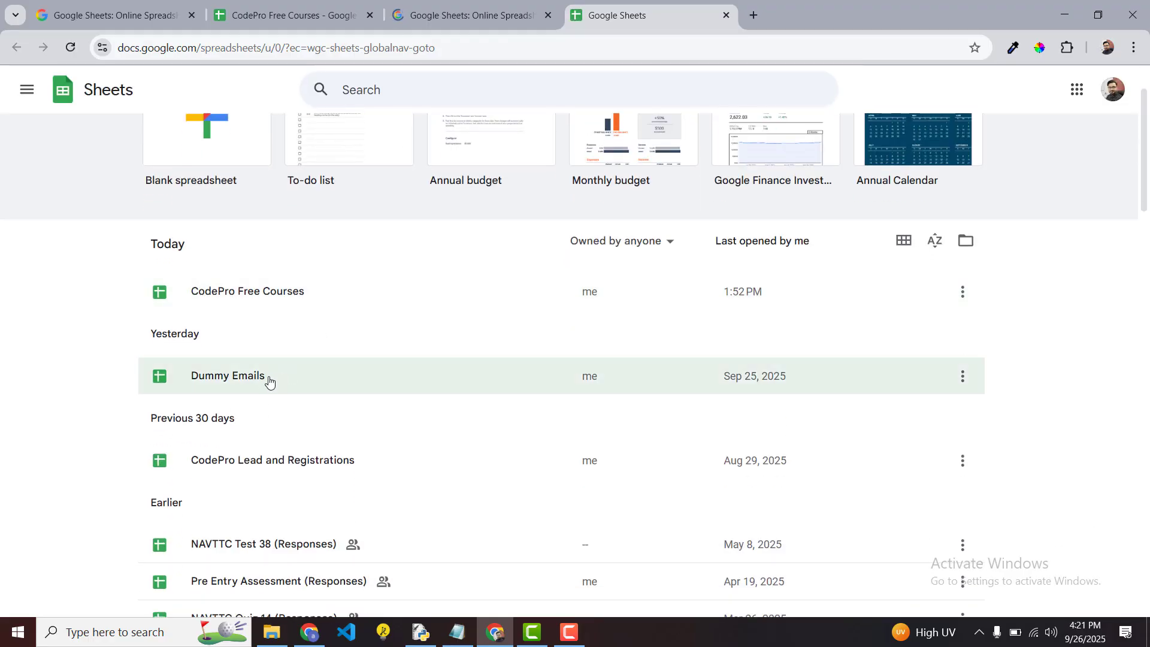
Step: In Dummy Emails, clear sample rows A2:C3, check the name, designation and email headers, then return to n8n
click(308, 381)
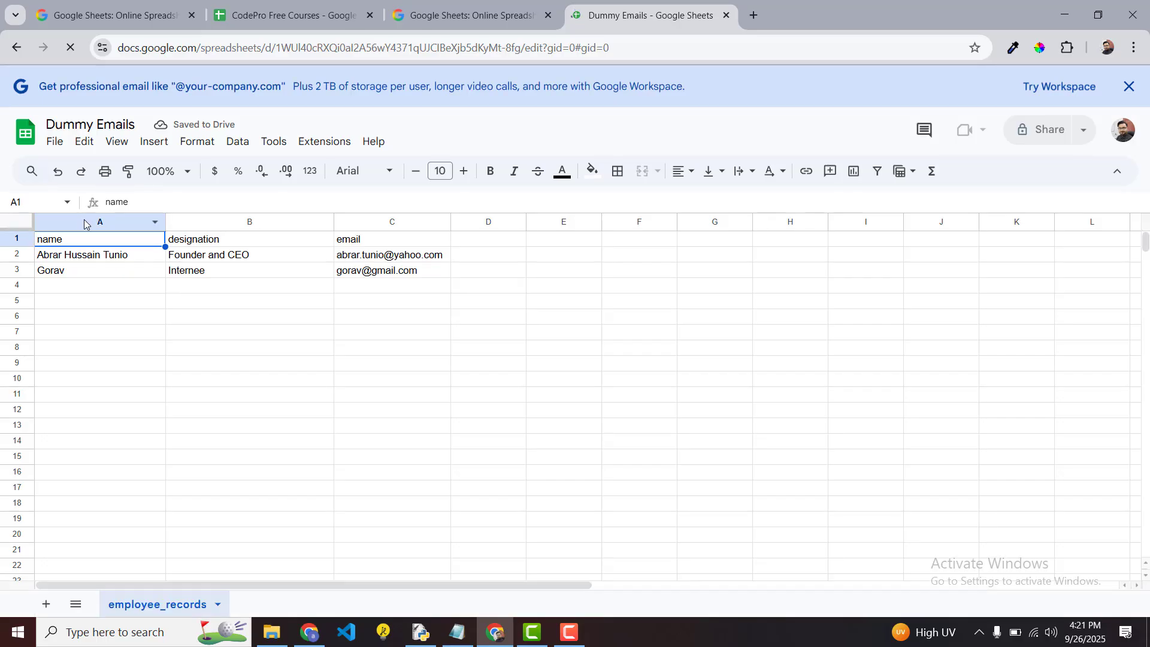
click(87, 256)
key(shift+Right)
key(shift+Right)
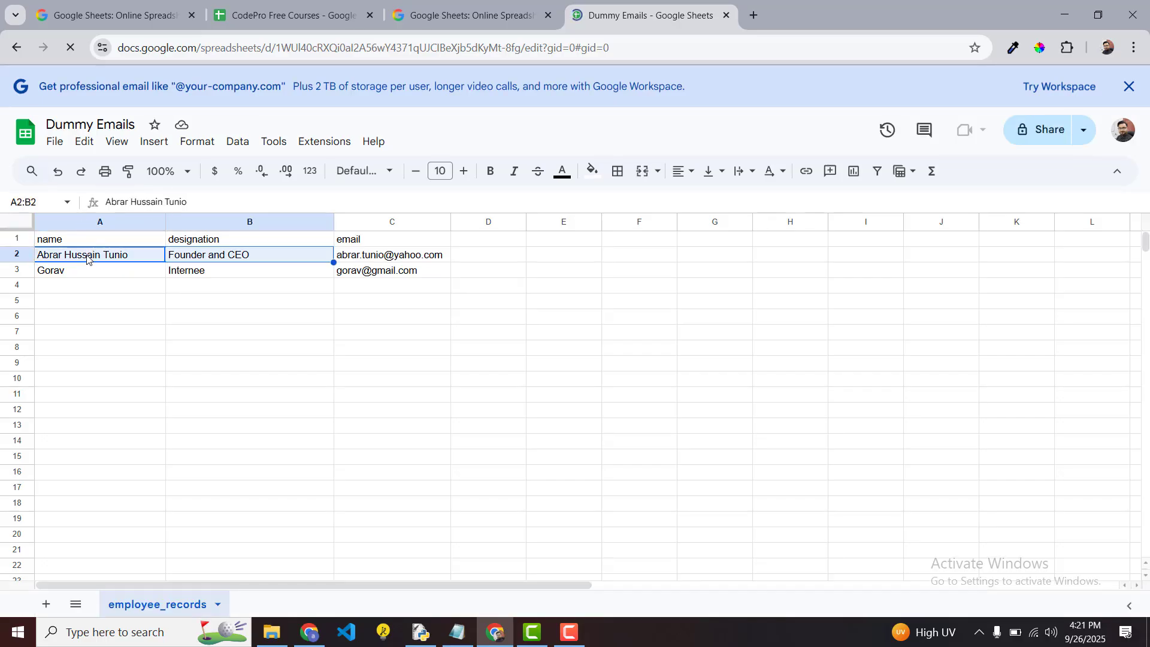
key(shift+Down)
key(Delete)
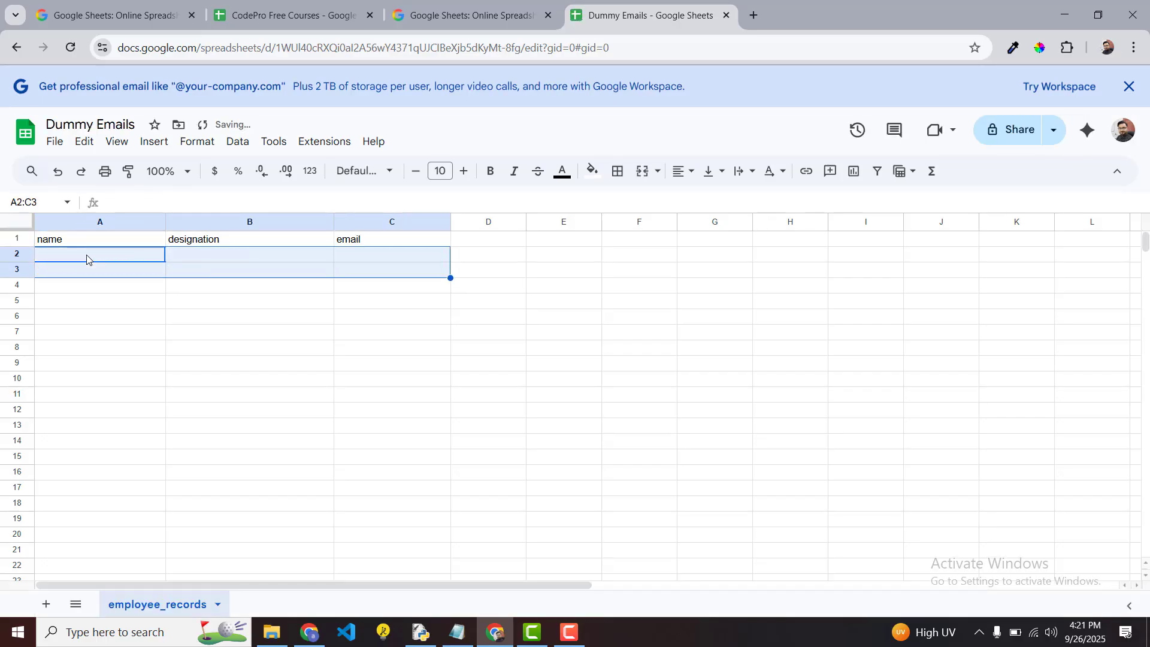
key(Up)
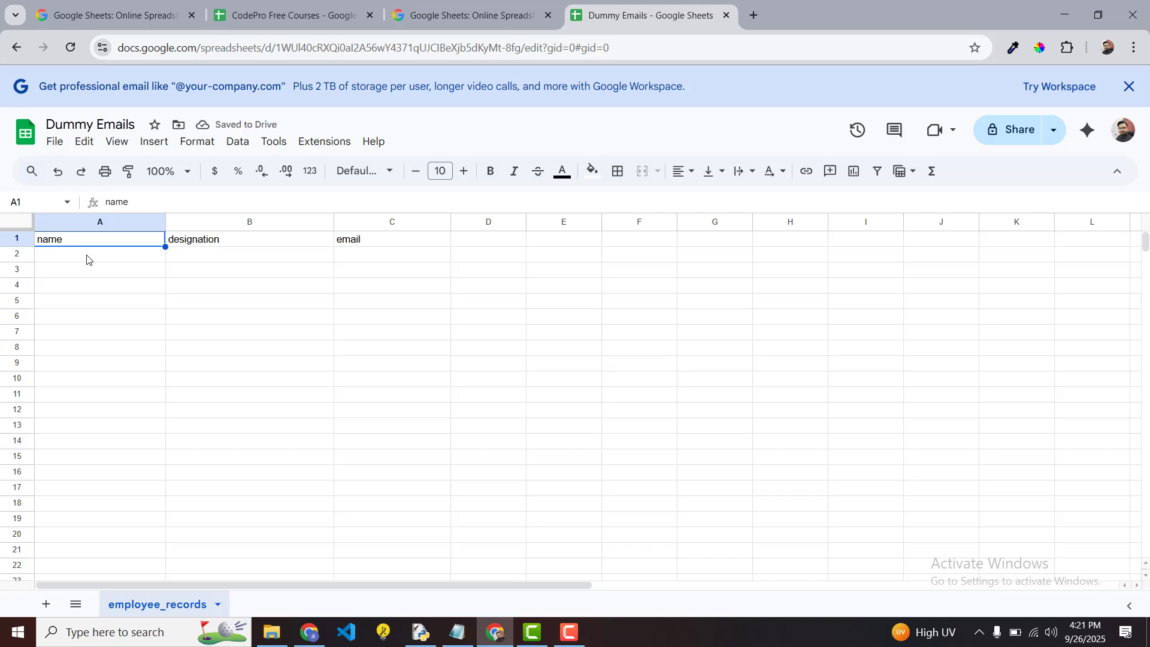
key(Right)
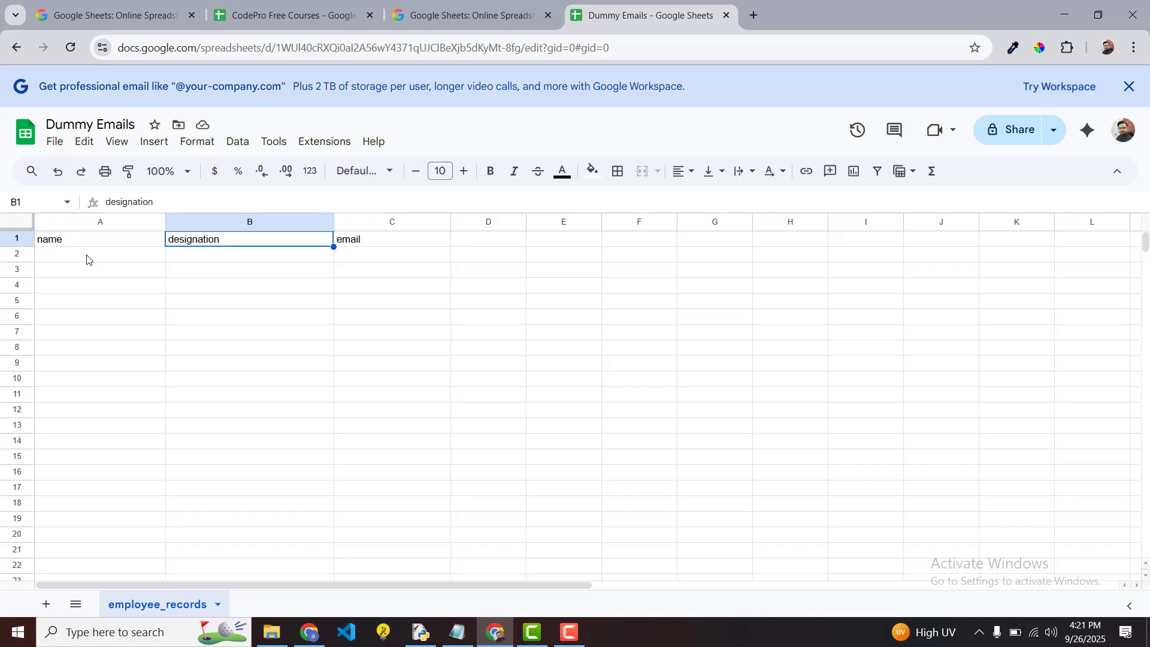
key(Right)
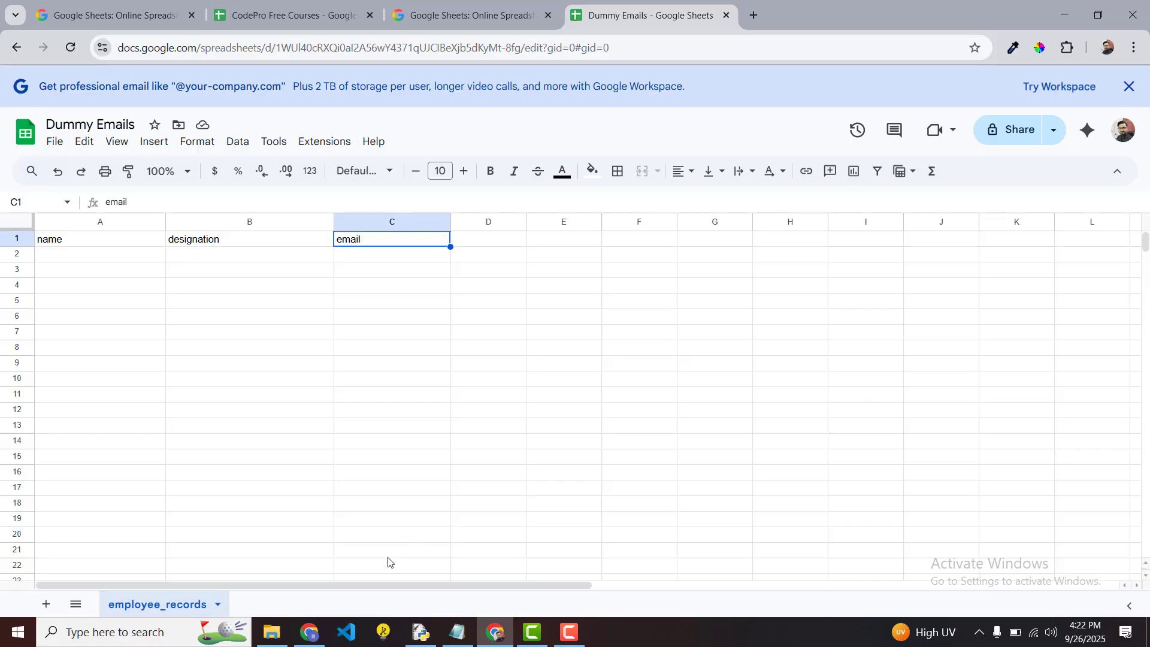
click(313, 639)
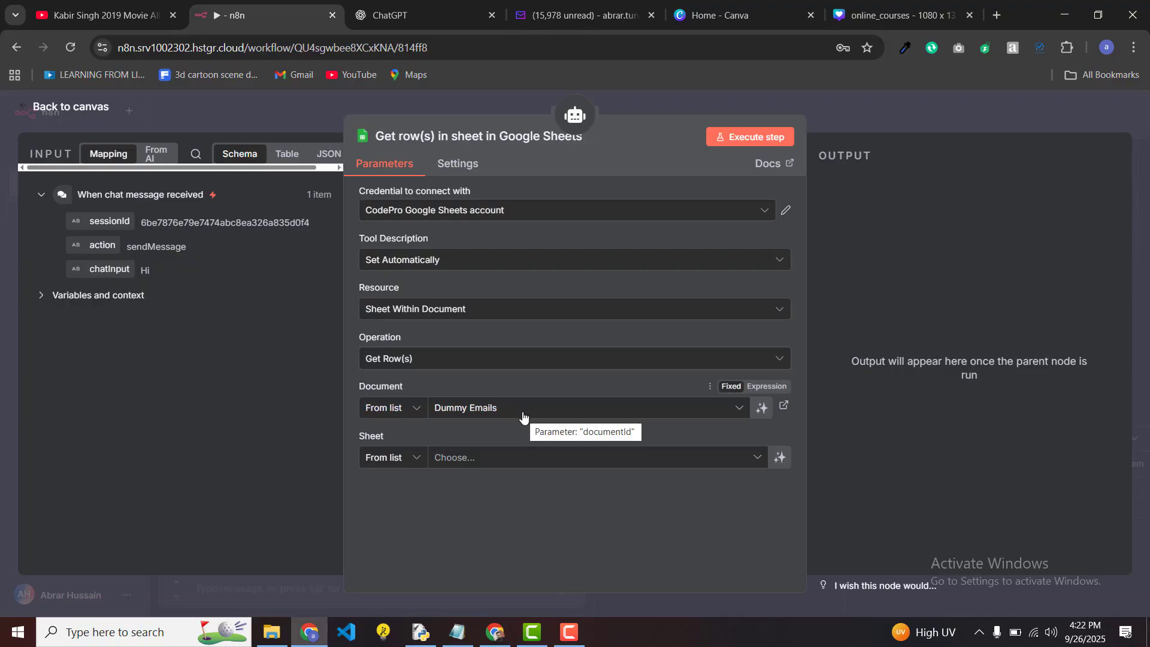
Step: Choose employee_records as the sheet in the Google Sheets tool's settings
click(534, 468)
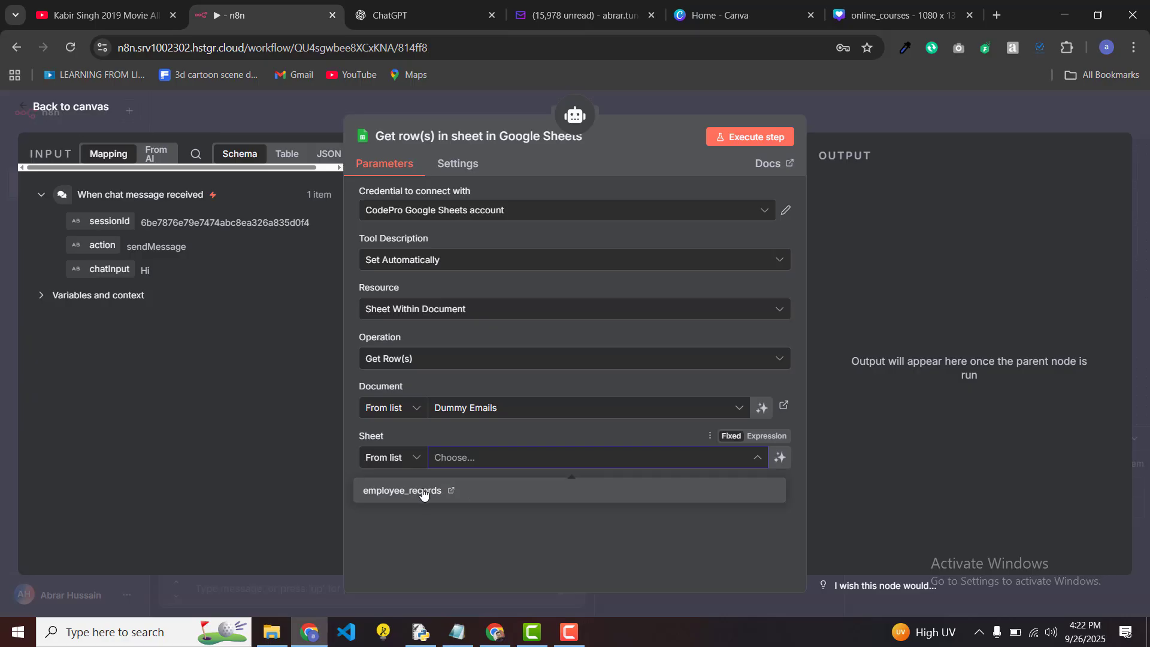
click(403, 493)
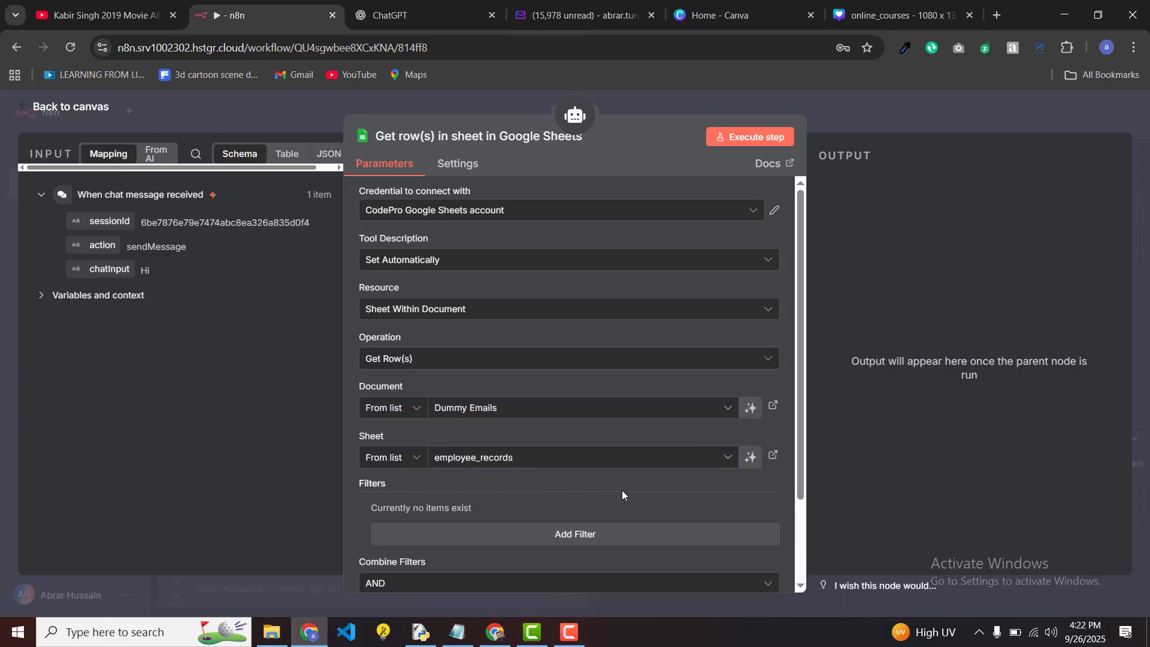
scroll(622, 490, down, 2)
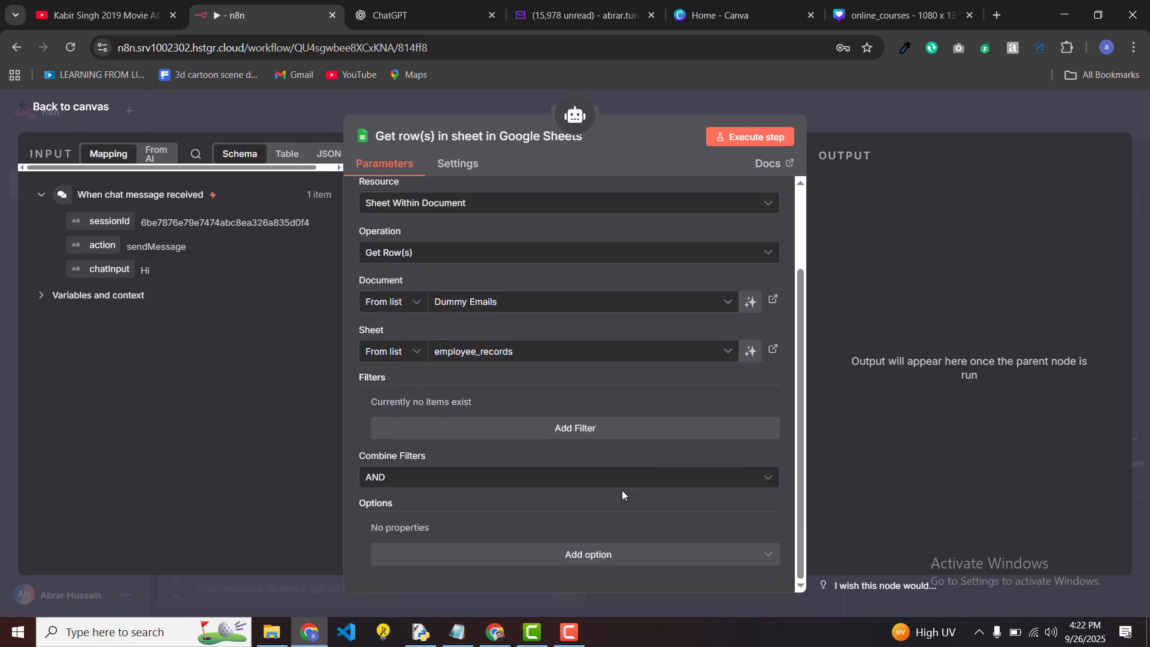
scroll(622, 490, up, 1)
scroll(622, 490, down, 1)
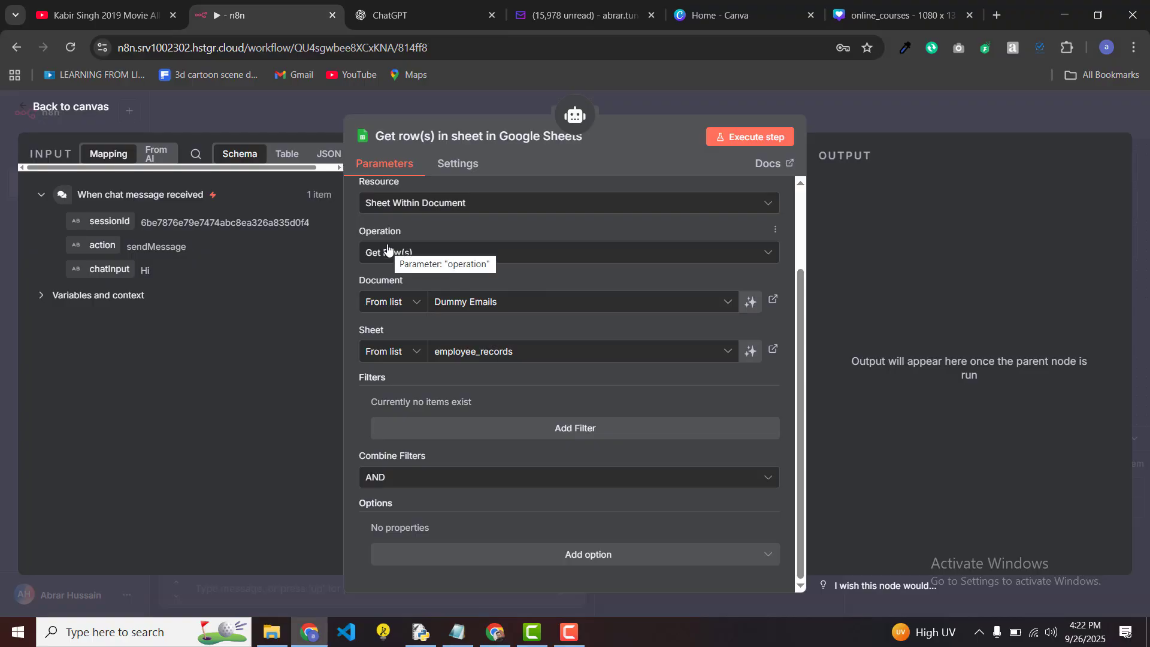
Step: Switch the Google Sheets operation to Append Row and review the name, designation and email columns
click(429, 252)
scroll(461, 343, up, 2)
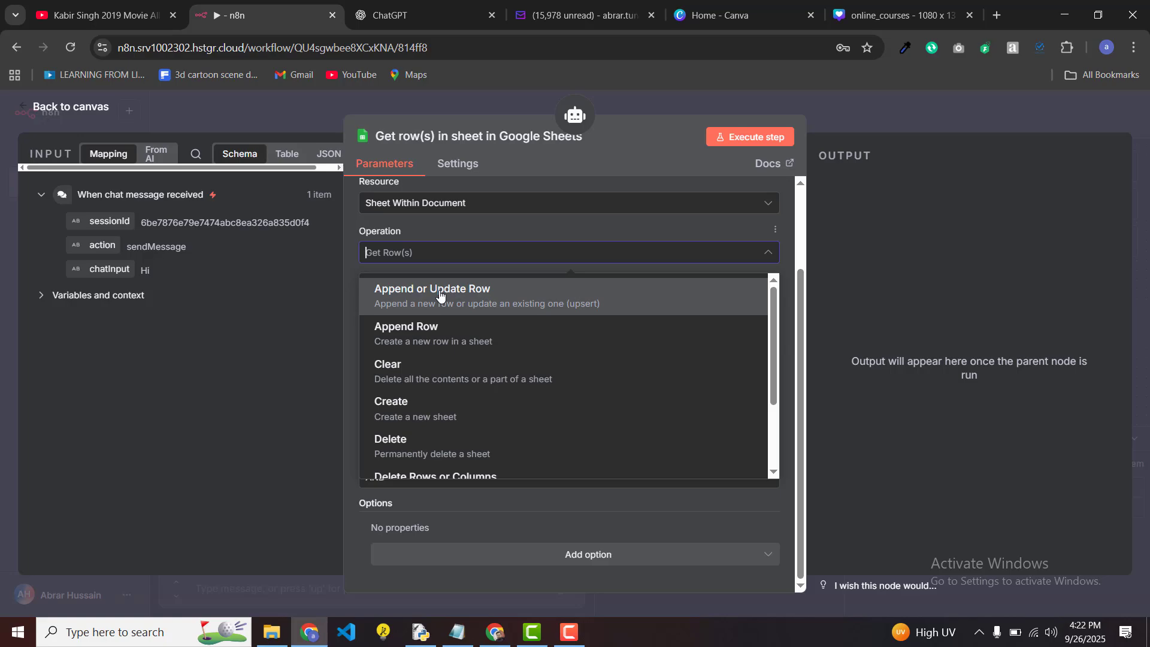
click(444, 339)
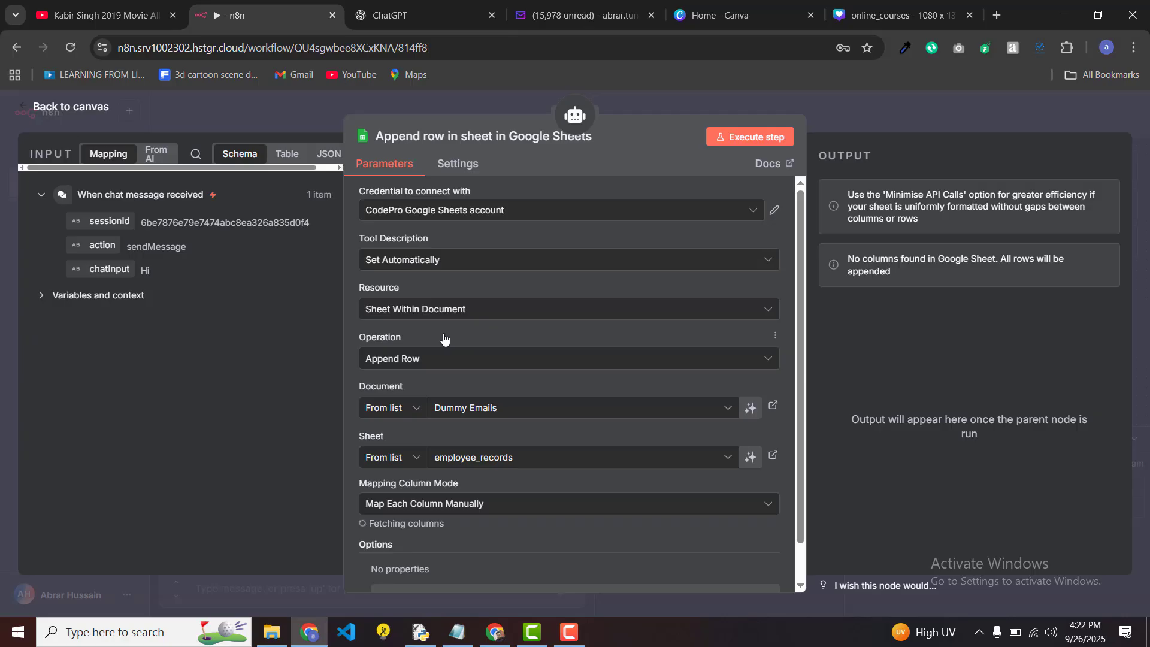
scroll(560, 368, down, 1)
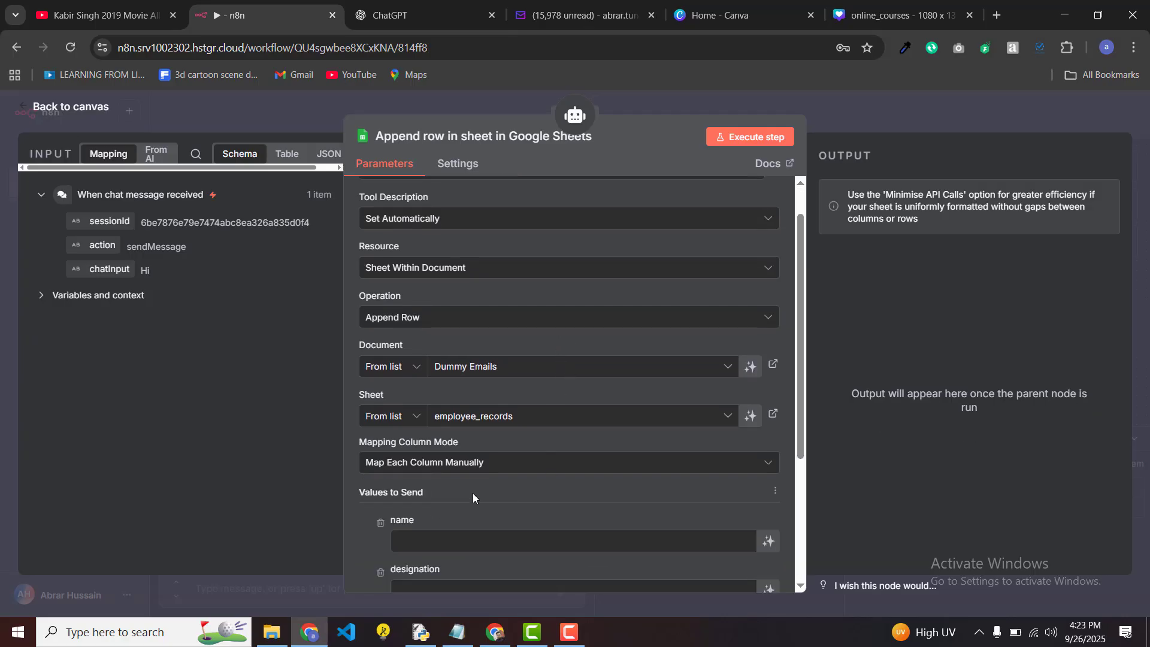
scroll(472, 495, down, 3)
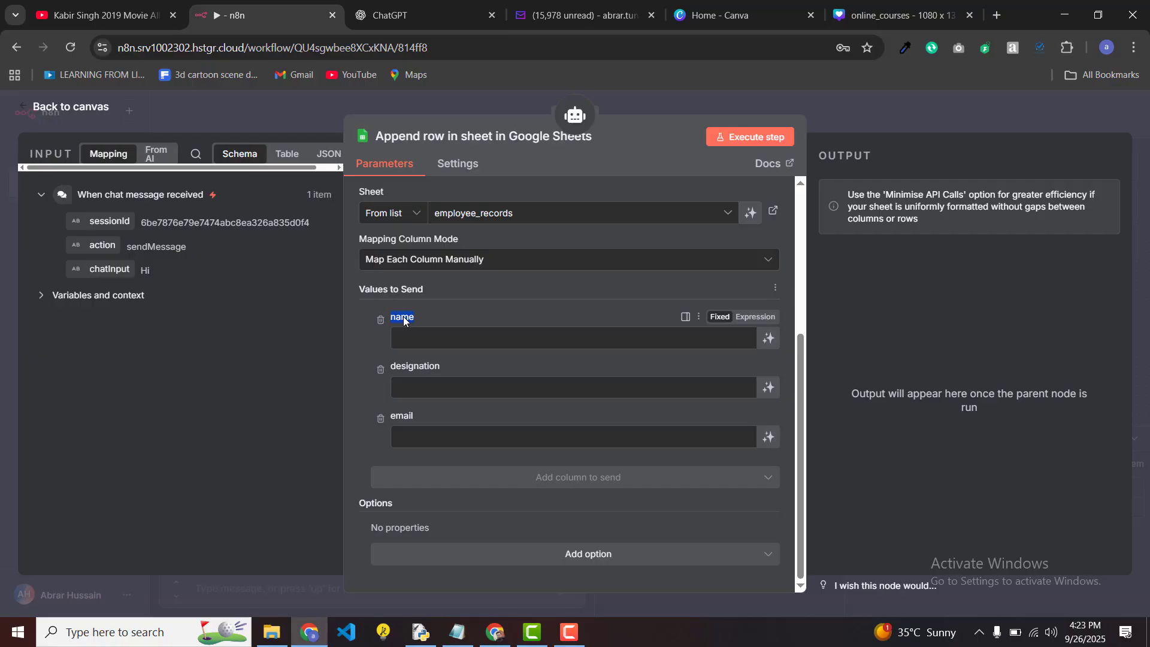
double_click(406, 366)
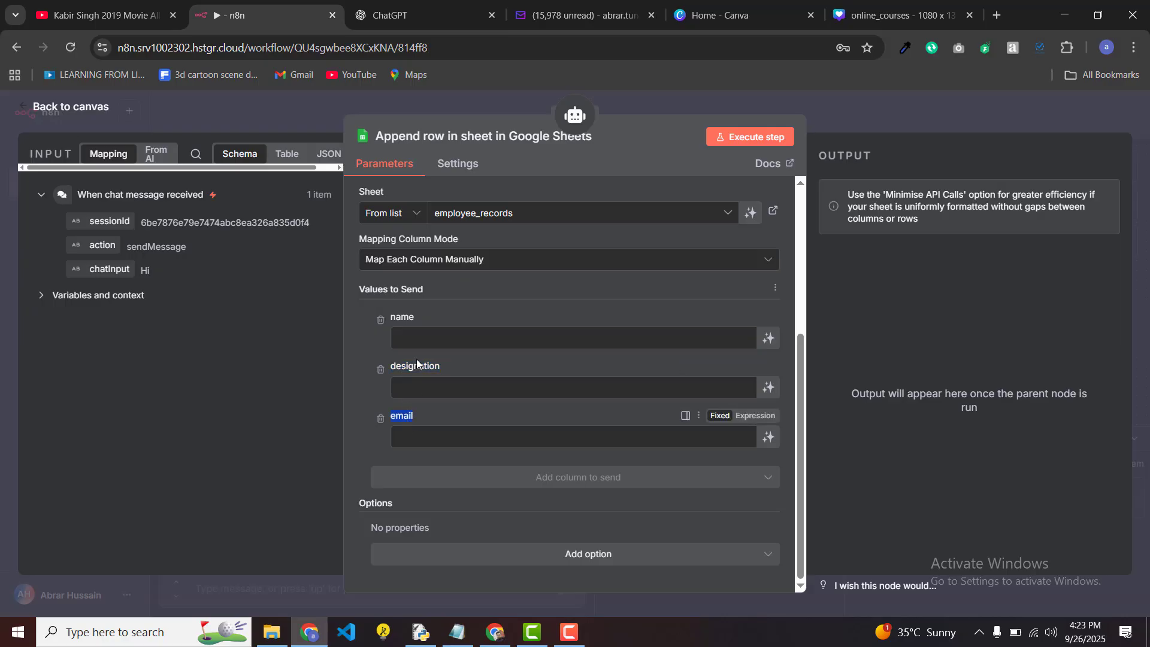
click(420, 339)
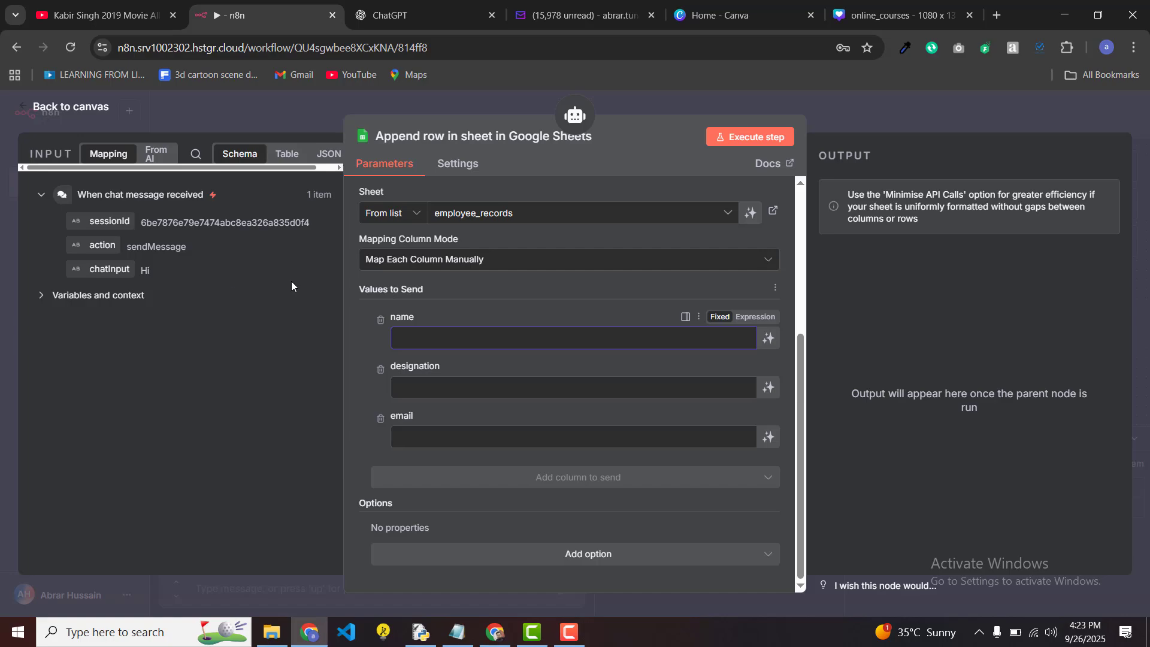
Step: Let the model define the name, designation and email values
click(769, 339)
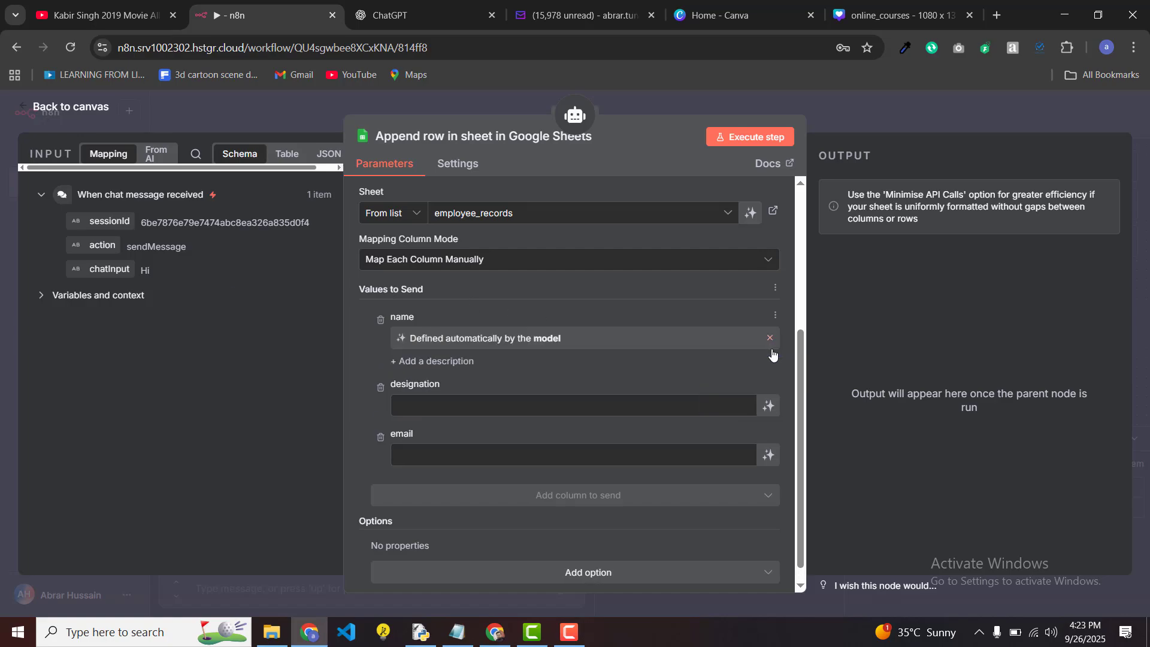
click(770, 414)
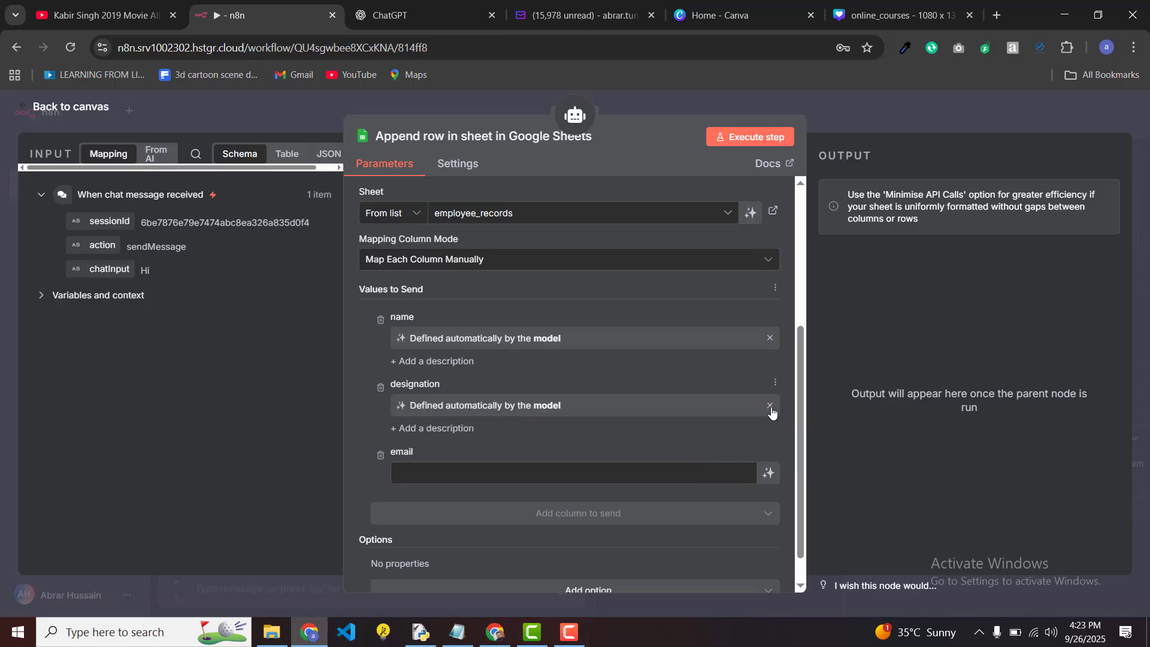
click(768, 478)
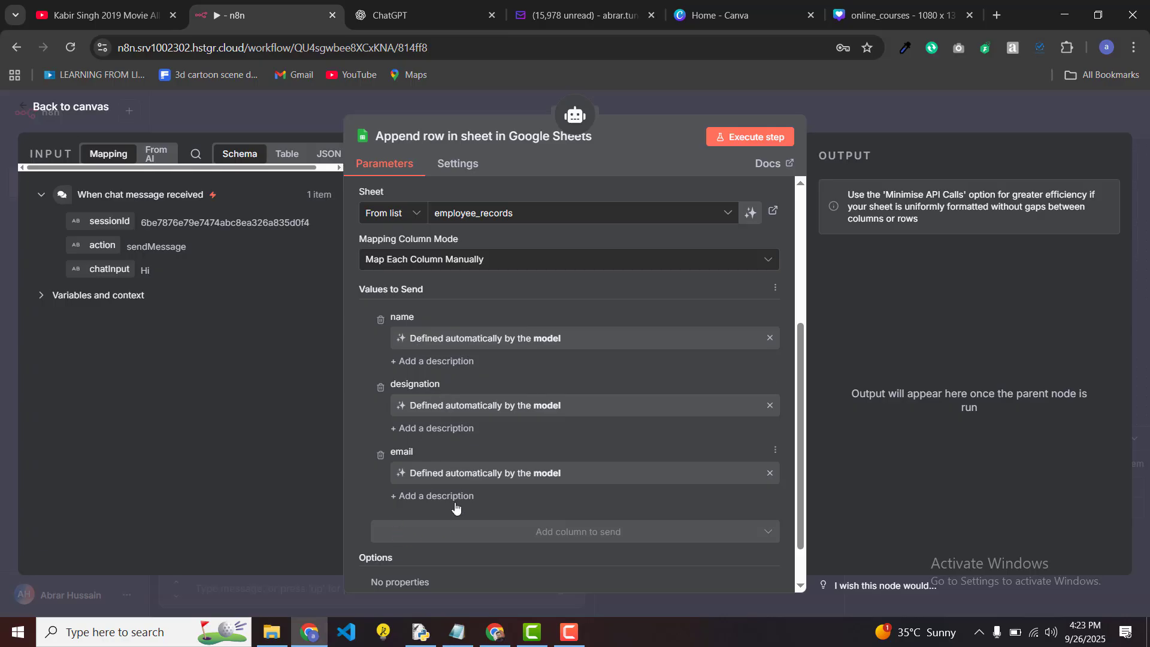
Step: Describe name as 'Fill out name of candidate or user' and designation as 'Fill out designation of candidate or user'
click(436, 361)
click(461, 379)
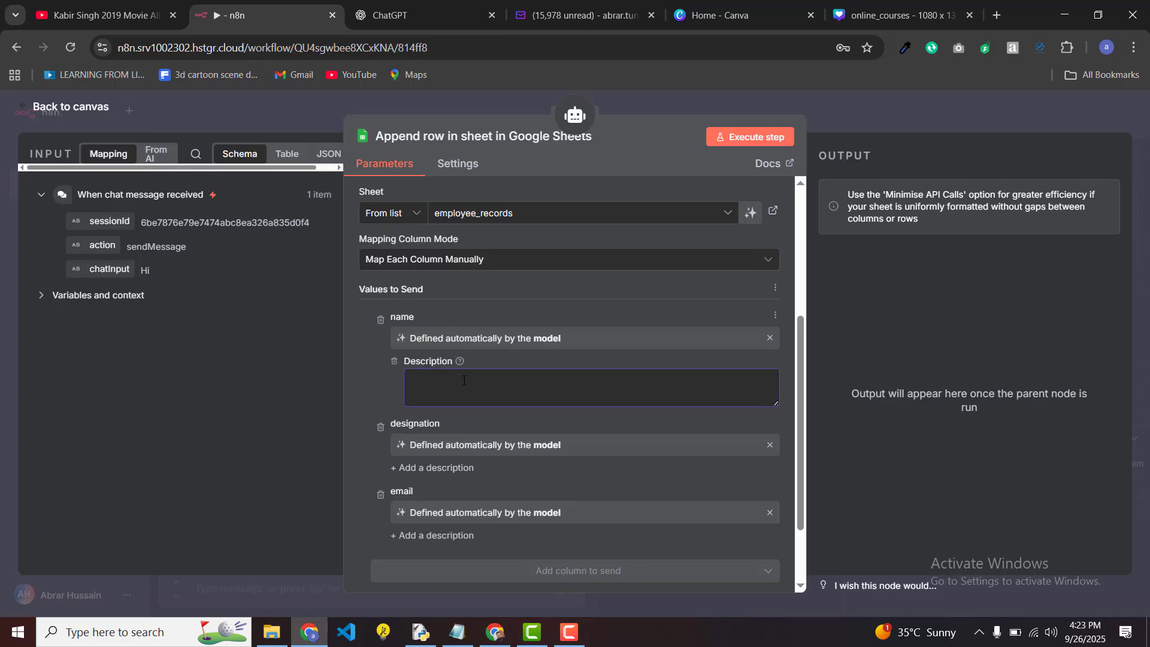
text(Fill out name of candidate or user)
click(454, 468)
click(542, 481)
text(Fill out )
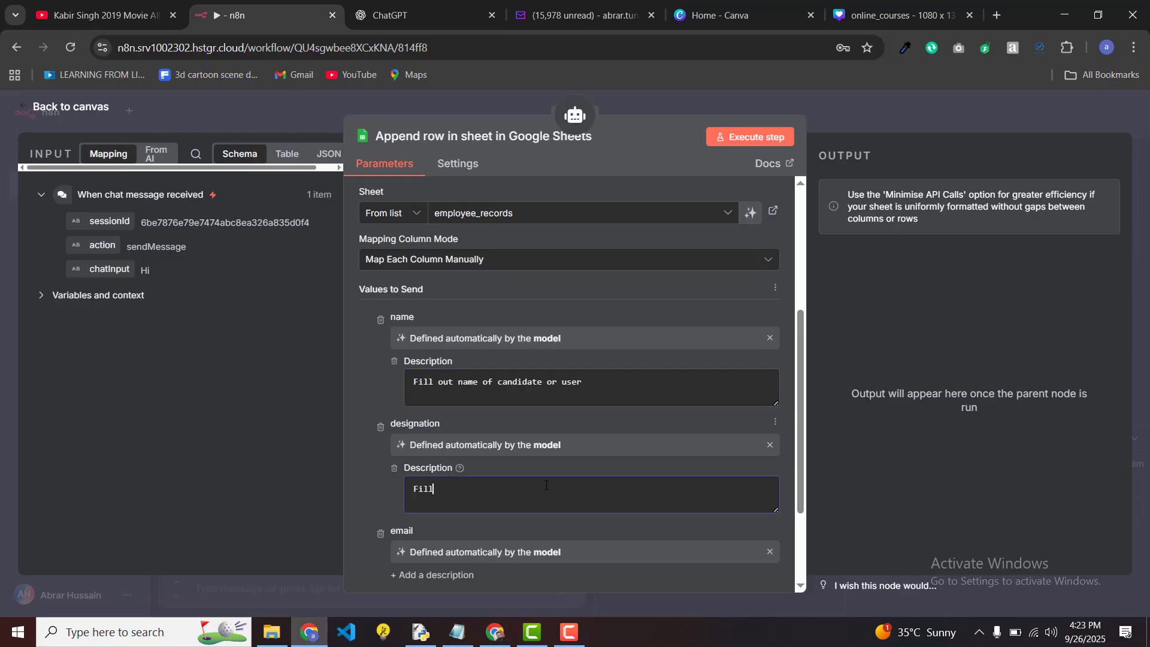
text(designation of candidate or user)
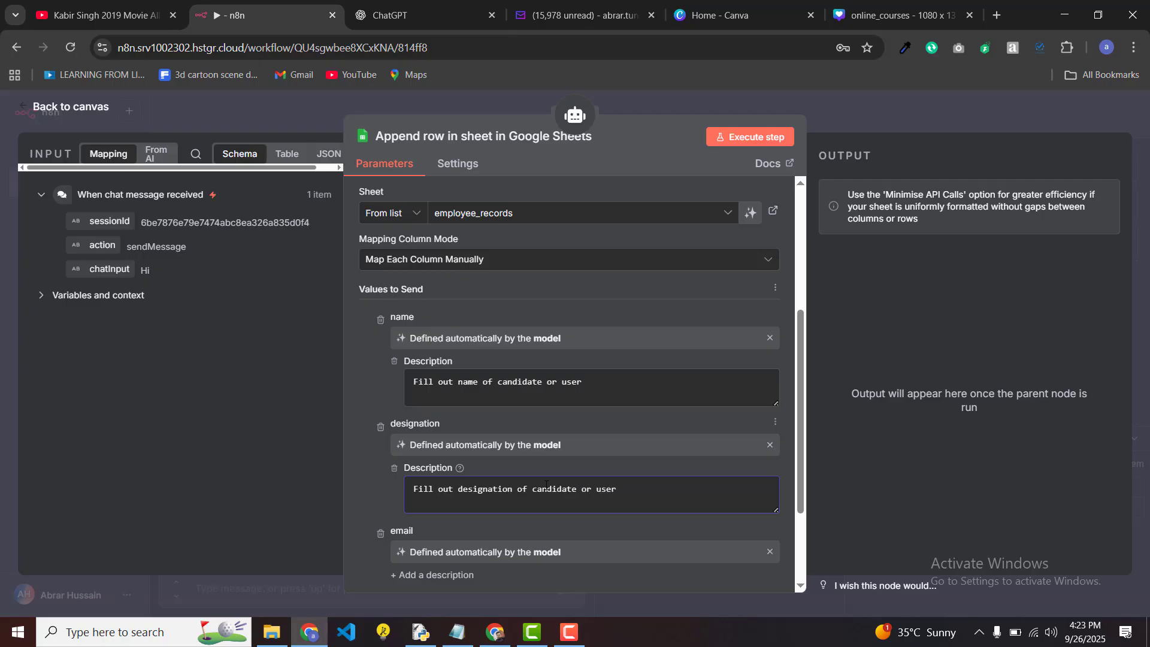
Step: Describe email as 'Fill out email of candidate or user' and close the node settings
scroll(545, 486, down, 2)
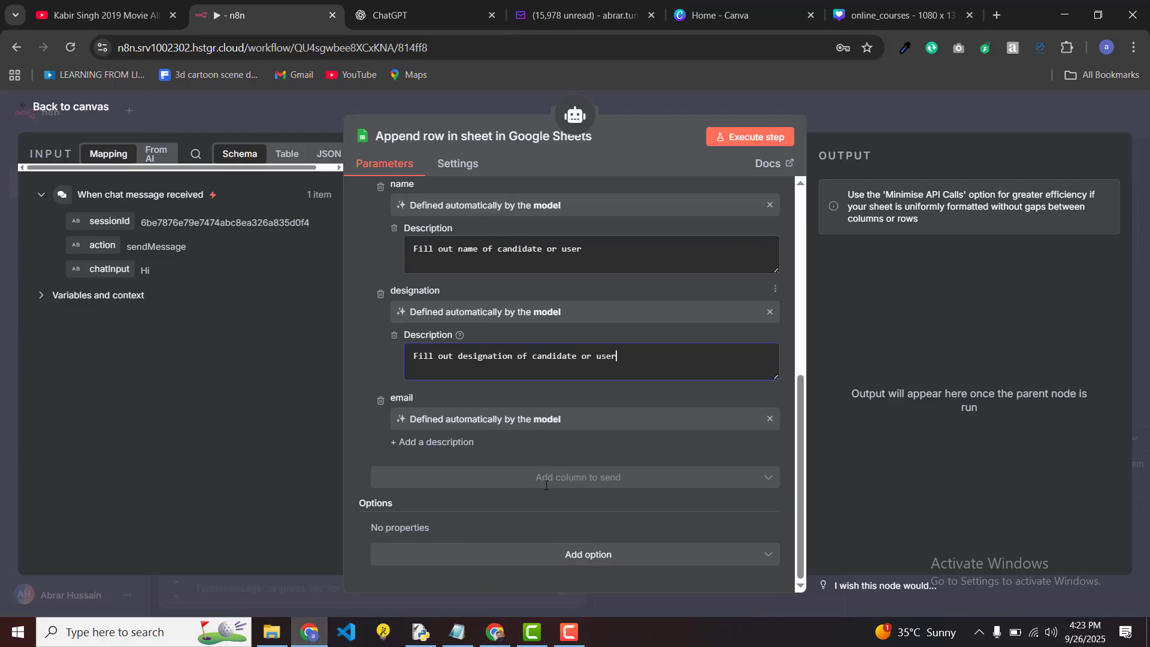
click(457, 442)
click(494, 462)
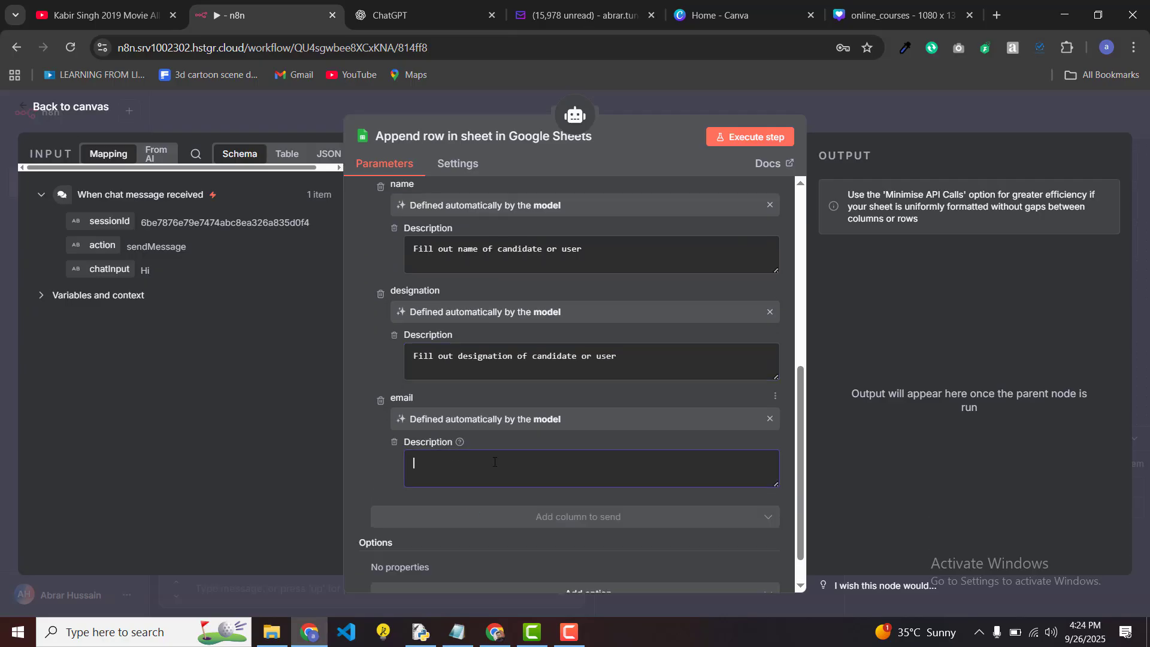
text(Fill our email of candidate or user)
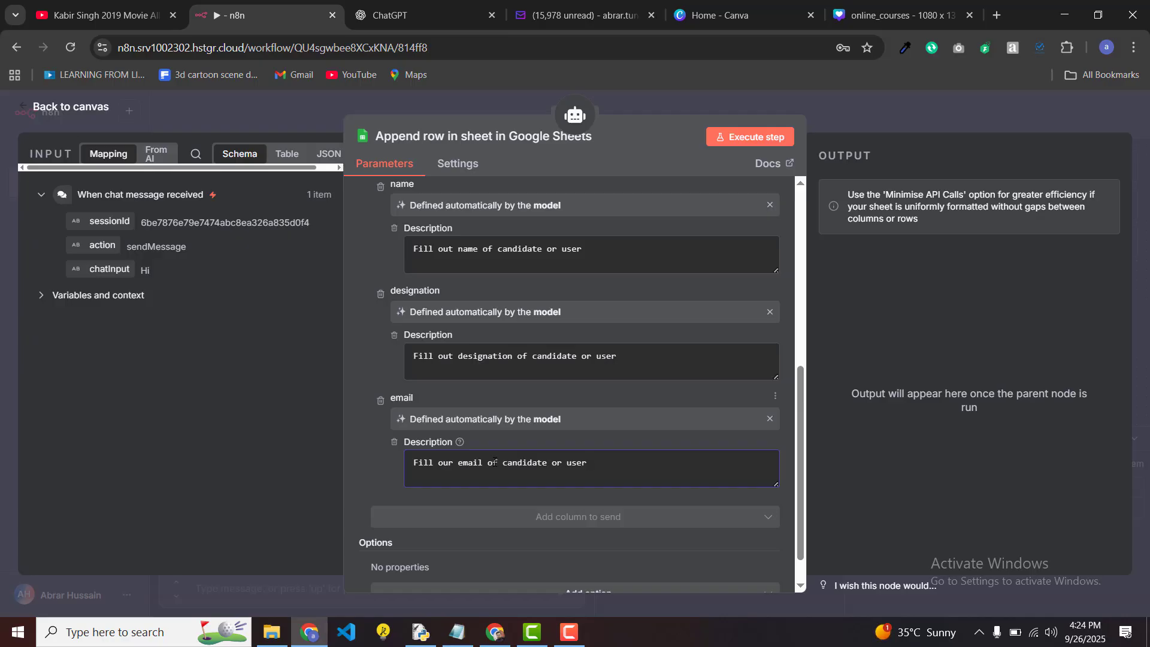
click(311, 109)
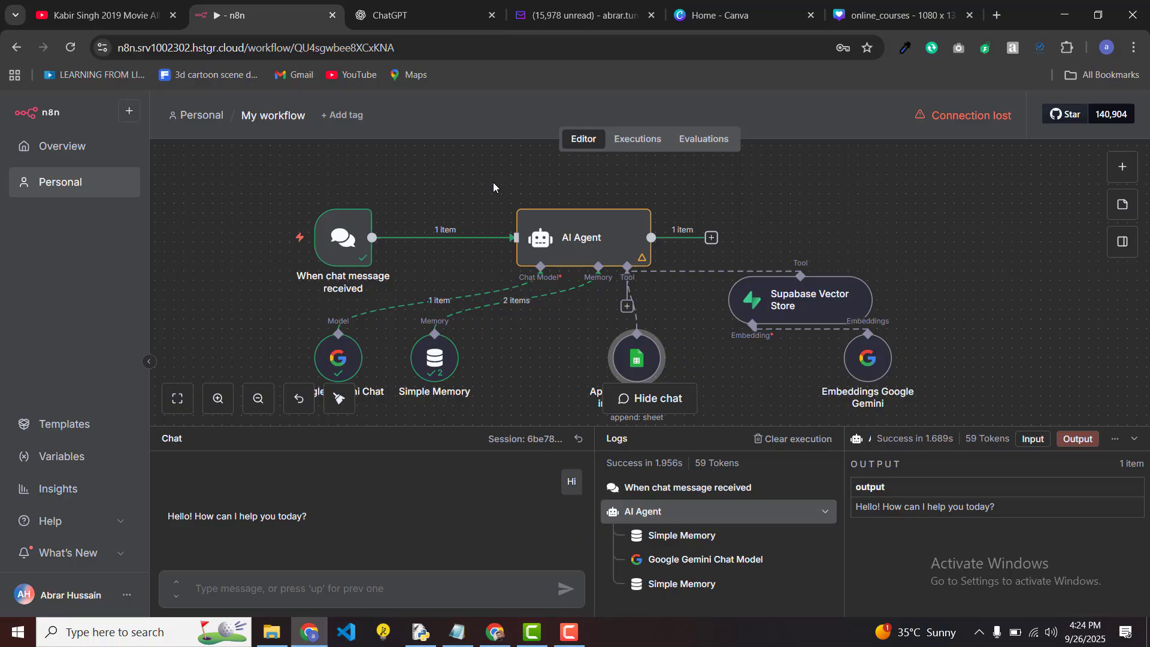
Step: Add a System Message option to the AI Agent node
double_click(588, 243)
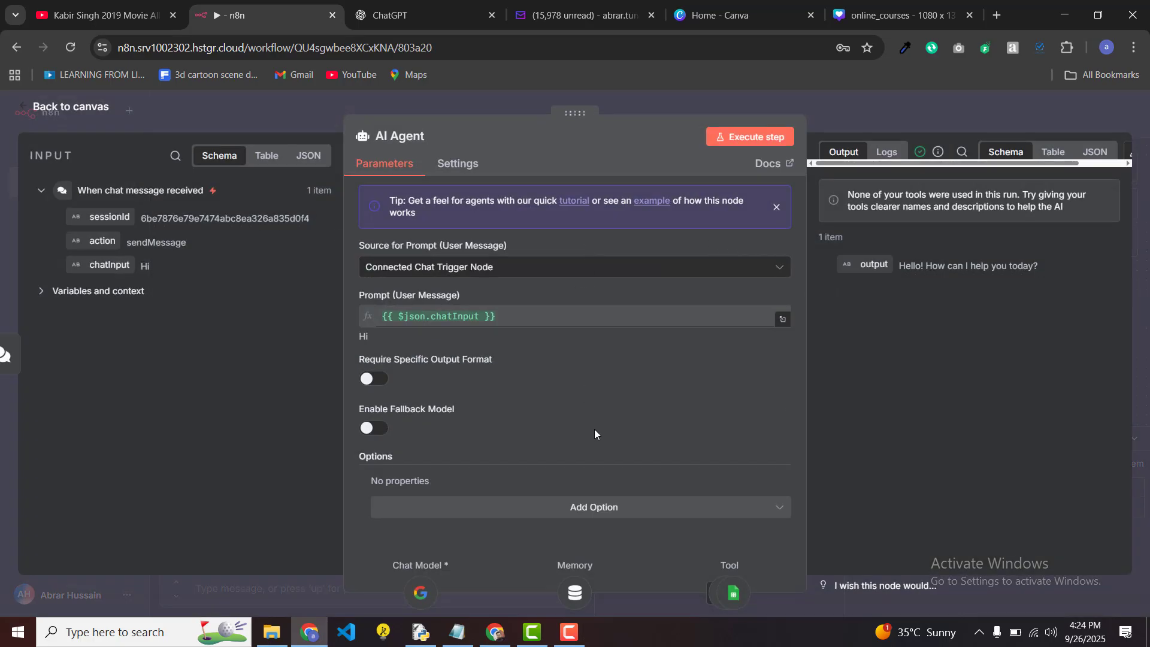
click(605, 514)
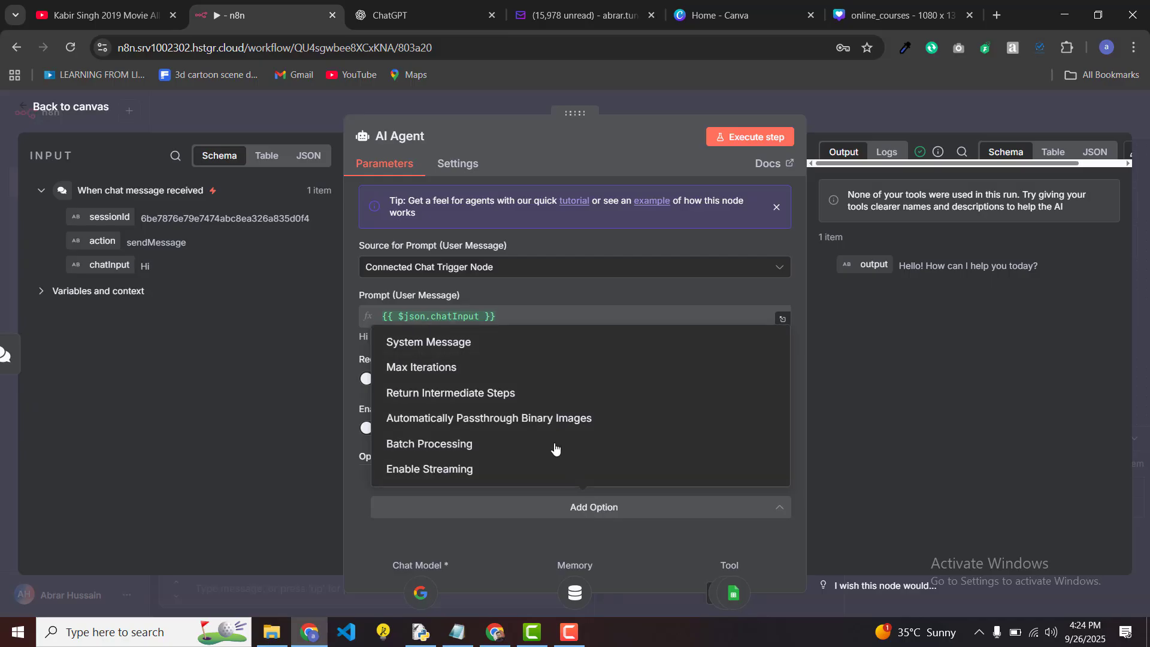
click(480, 356)
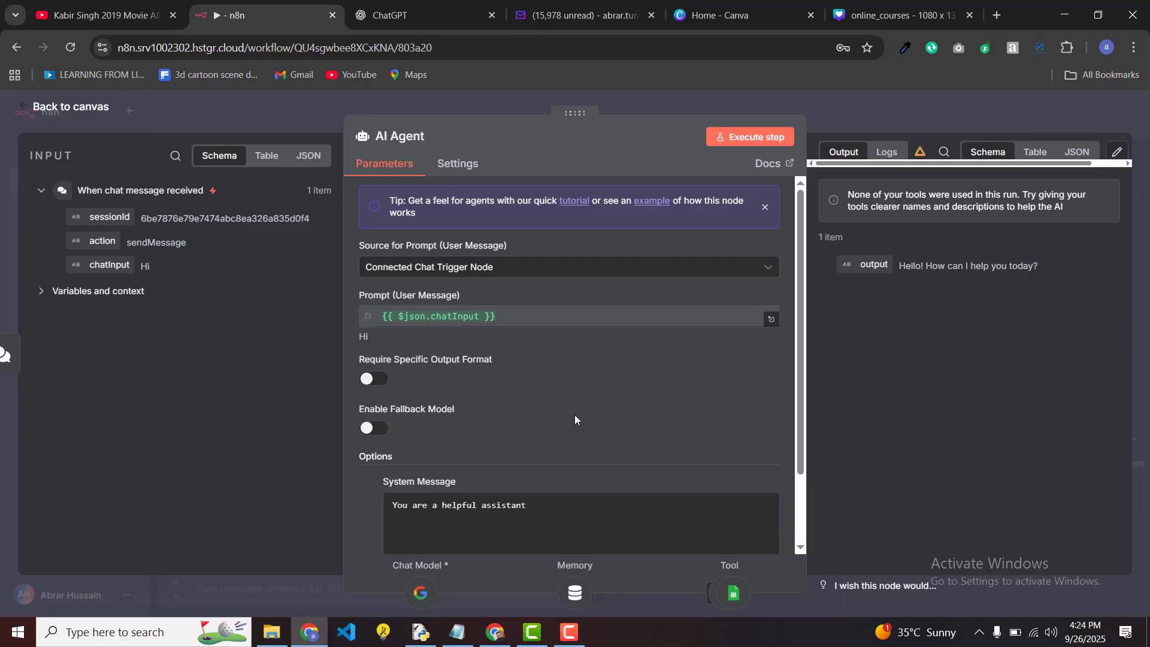
scroll(574, 414, down, 2)
Step: Write a system message telling the agent to collect the user's information before proceeding and store it in Google Sheet
click(553, 423)
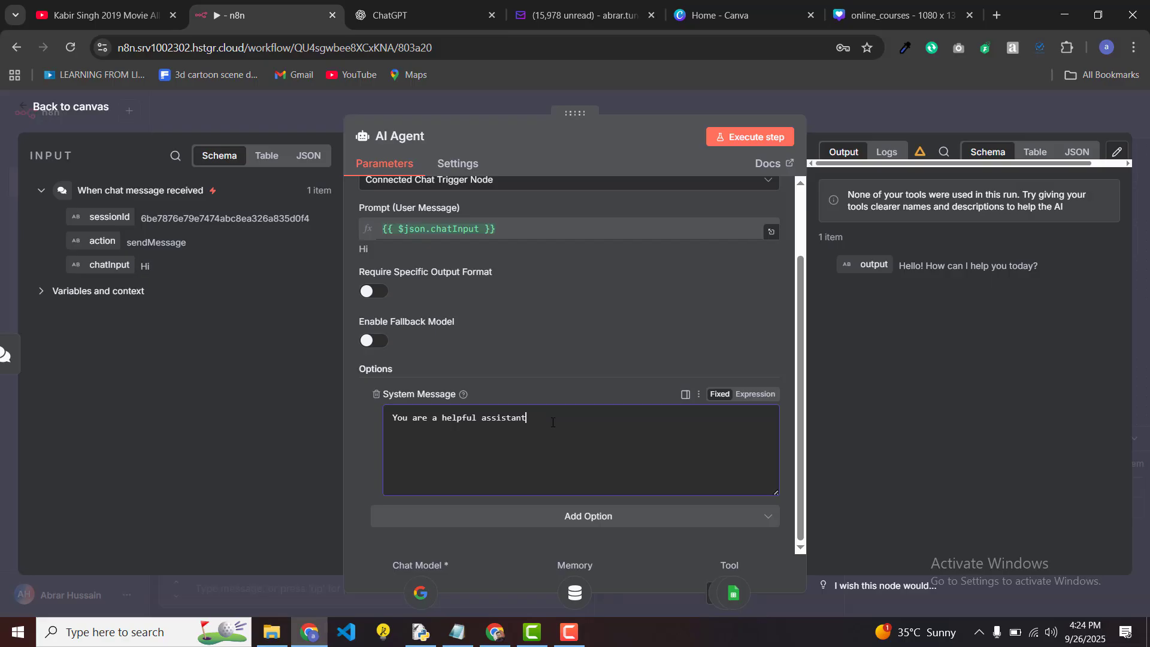
key(Return)
key(Return)
text(You will ask user to provide follwing inf)
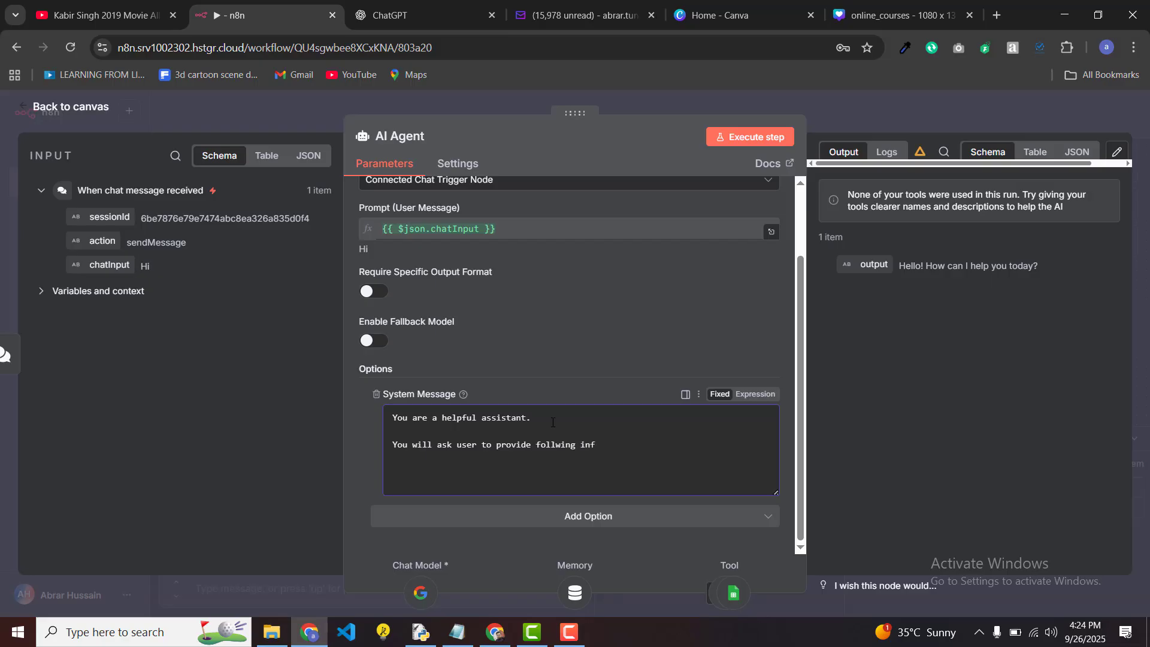
text(ormation before prece)
key(BackSpace)
key(BackSpace)
key(BackSpace)
text(cedding)
key(BackSpace)
key(BackSpace)
key(BackSpace)
key(BackSpace)
key(BackSpace)
key(BackSpace)
key(BackSpace)
key(BackSpace)
key(BackSpace)
text(ocedding)
key(BackSpace)
key(BackSpace)
key(BackSpace)
key(BackSpace)
key(BackSpace)
key(BackSpace)
text(eeding furhter)
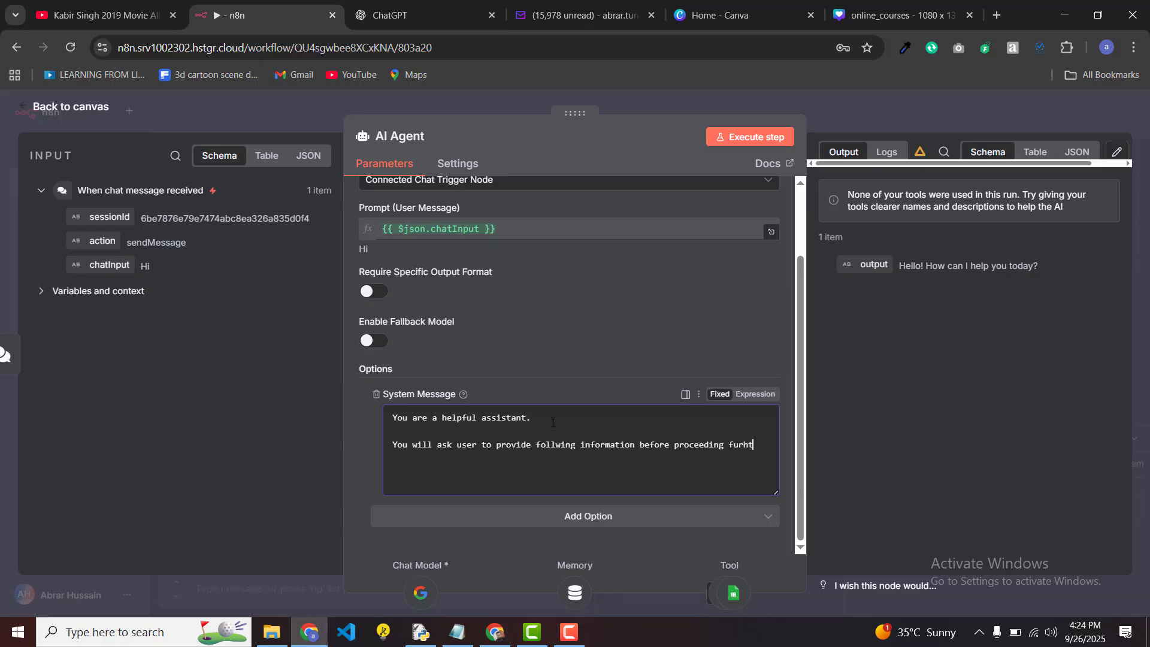
key(BackSpace)
key(BackSpace)
key(BackSpace)
key(BackSpace)
text(ther and soter)
key(BackSpace)
key(BackSpace)
key(BackSpace)
key(BackSpace)
text(tore that infmormation in )
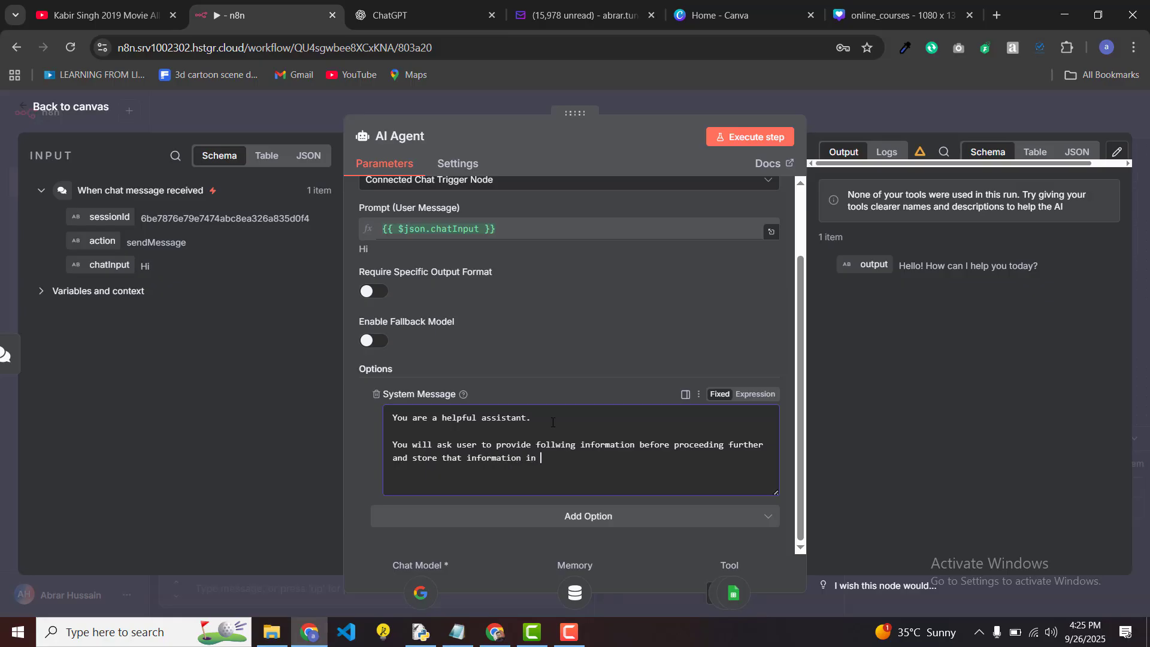
text(sheet)
key(BackSpace)
key(BackSpace)
key(BackSpace)
key(BackSpace)
key(BackSpace)
text(google sheet.)
Step: Return to the canvas, save the workflow and reset the chat session
click(290, 99)
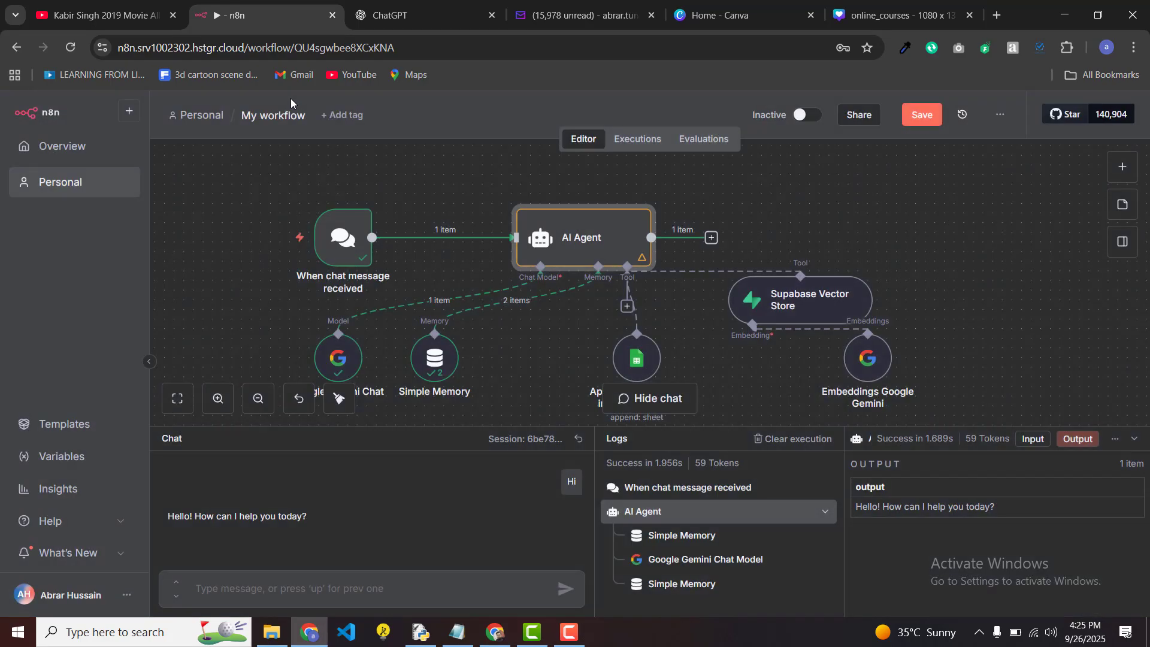
click(918, 116)
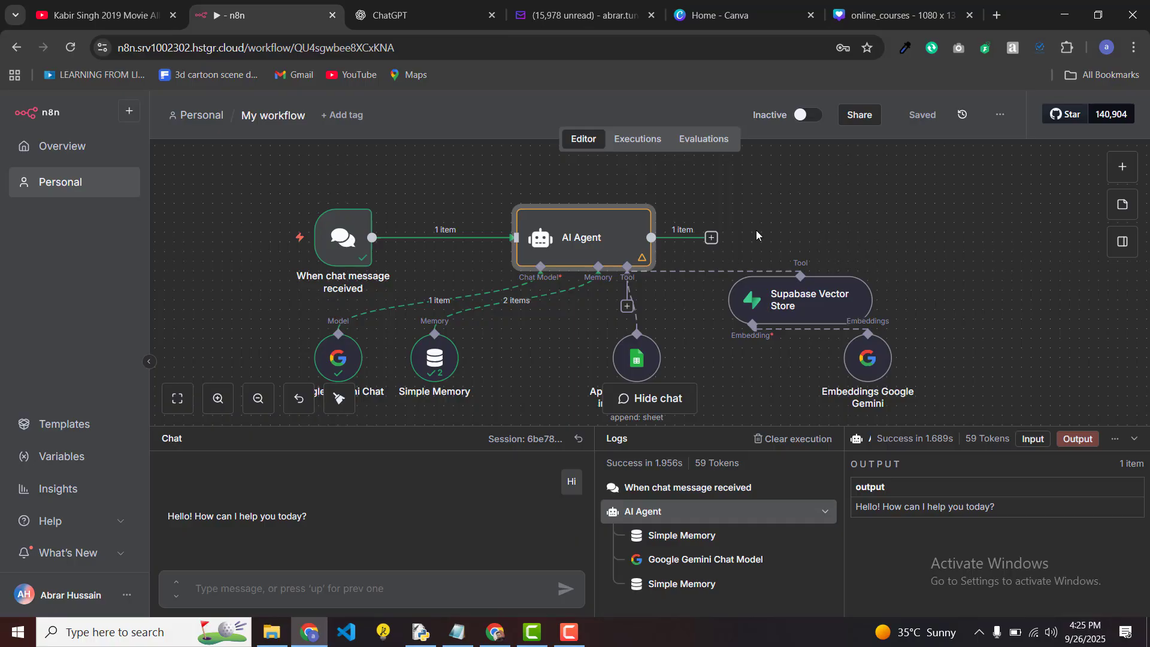
click(579, 439)
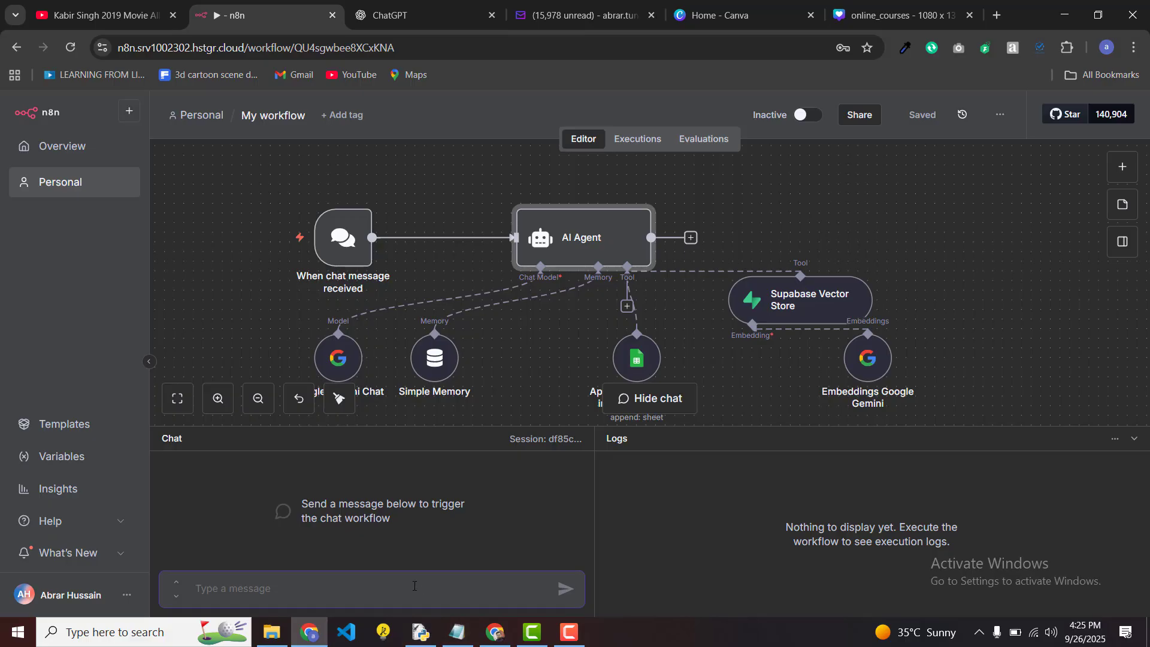
Step: Greet the agent with 'Hi' and read its request for name, designation and email
text(Hi)
key(Return)
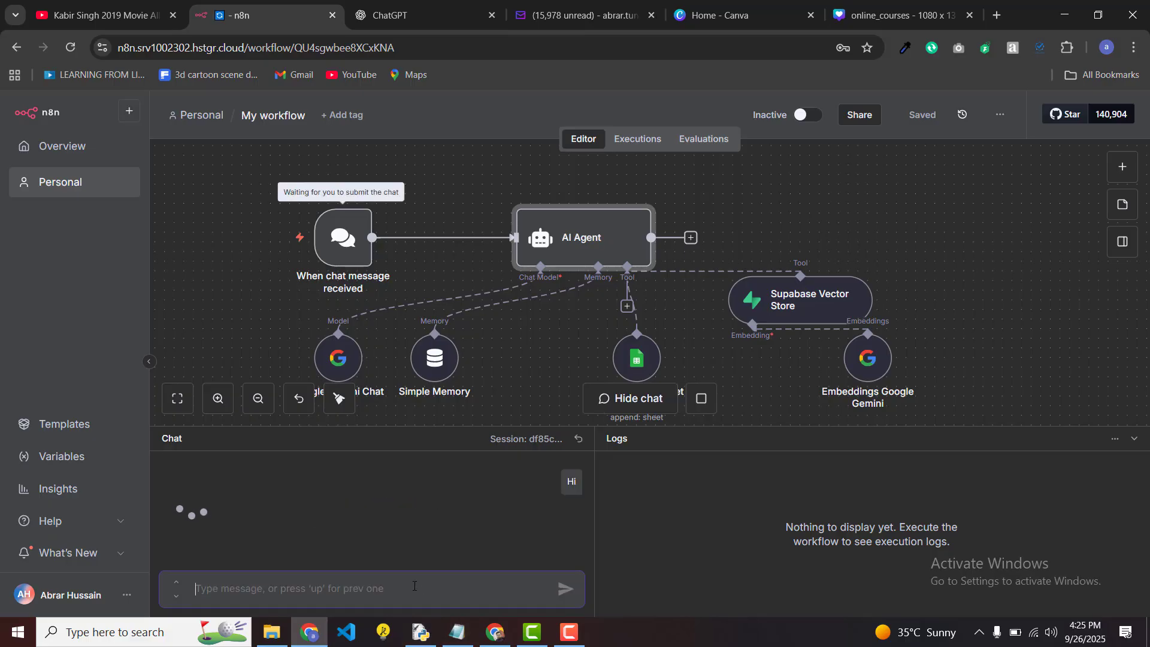
scroll(509, 395, down, 1)
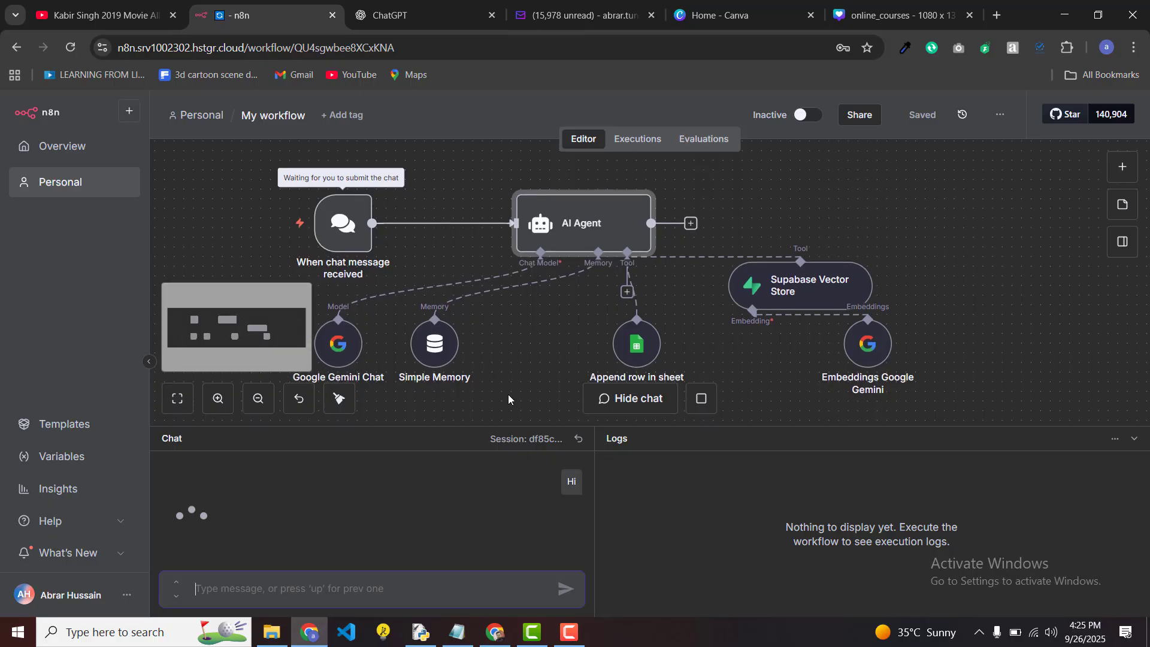
click(701, 405)
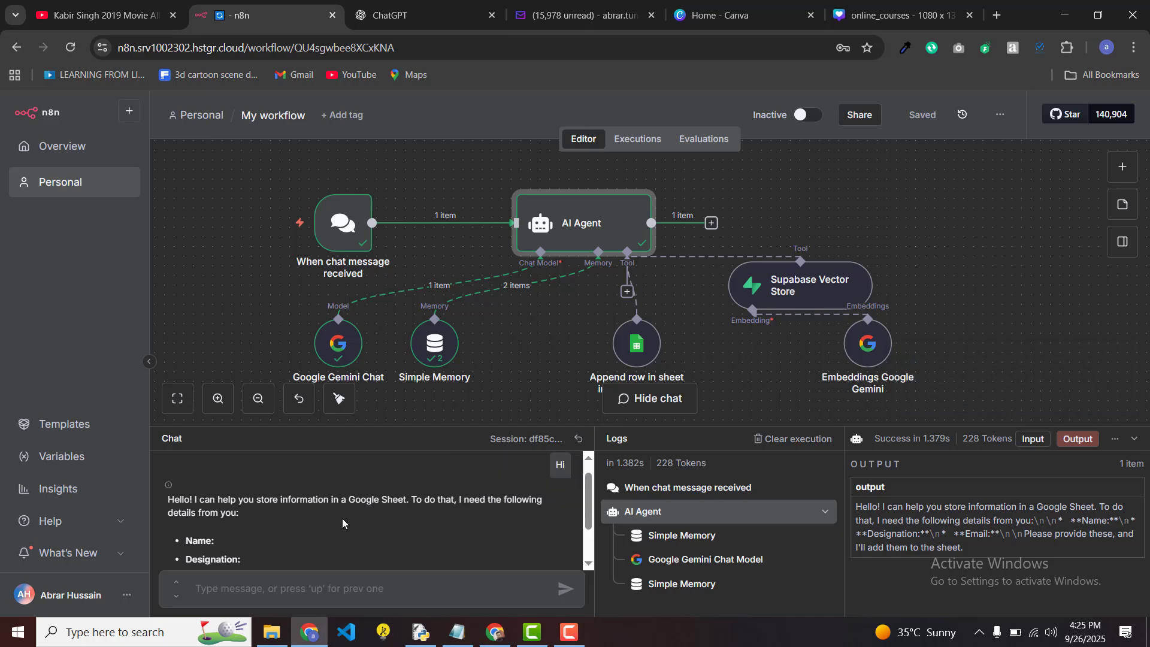
scroll(343, 519, down, 1)
scroll(343, 519, up, 1)
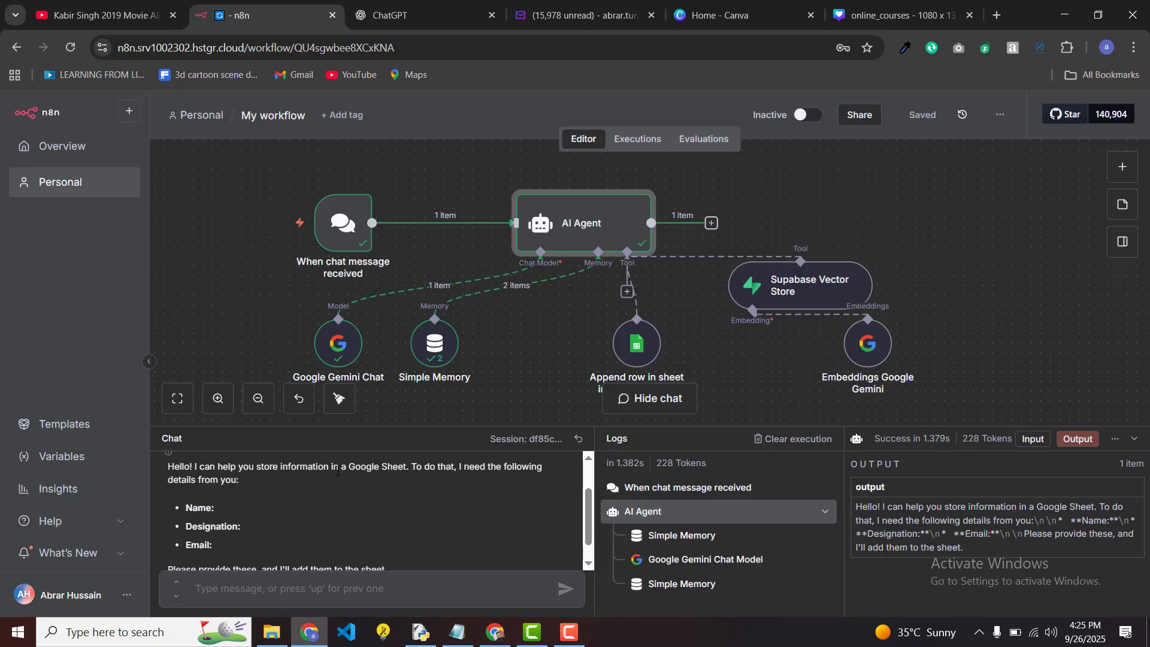
drag(195, 466, 245, 480)
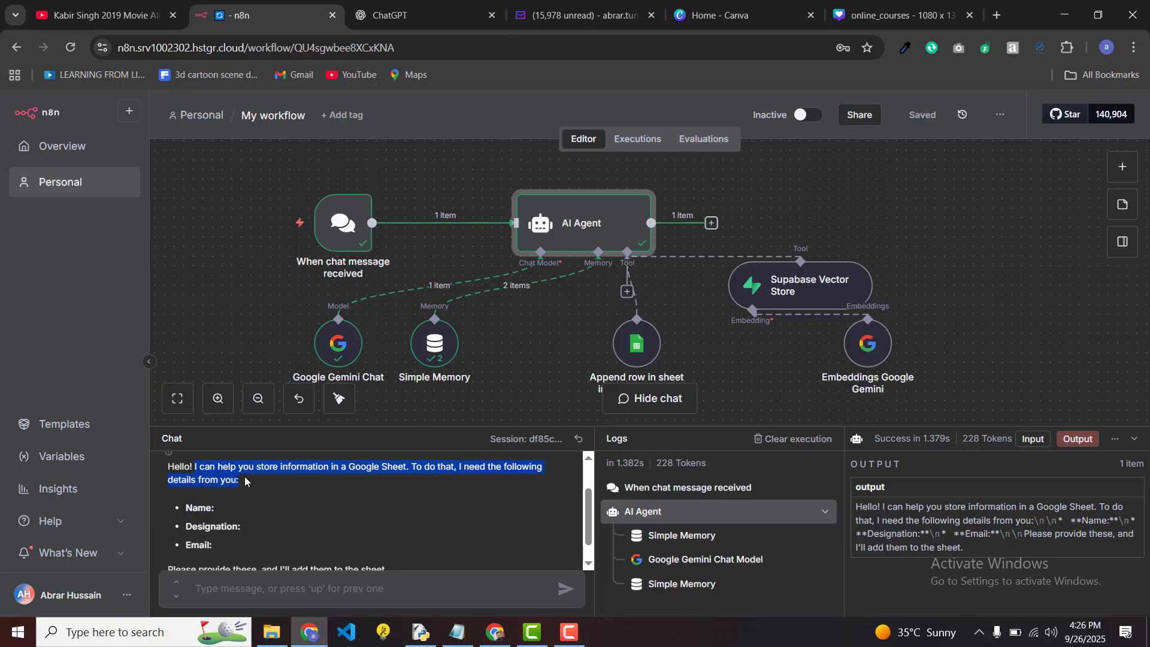
click(329, 501)
scroll(330, 501, down, 1)
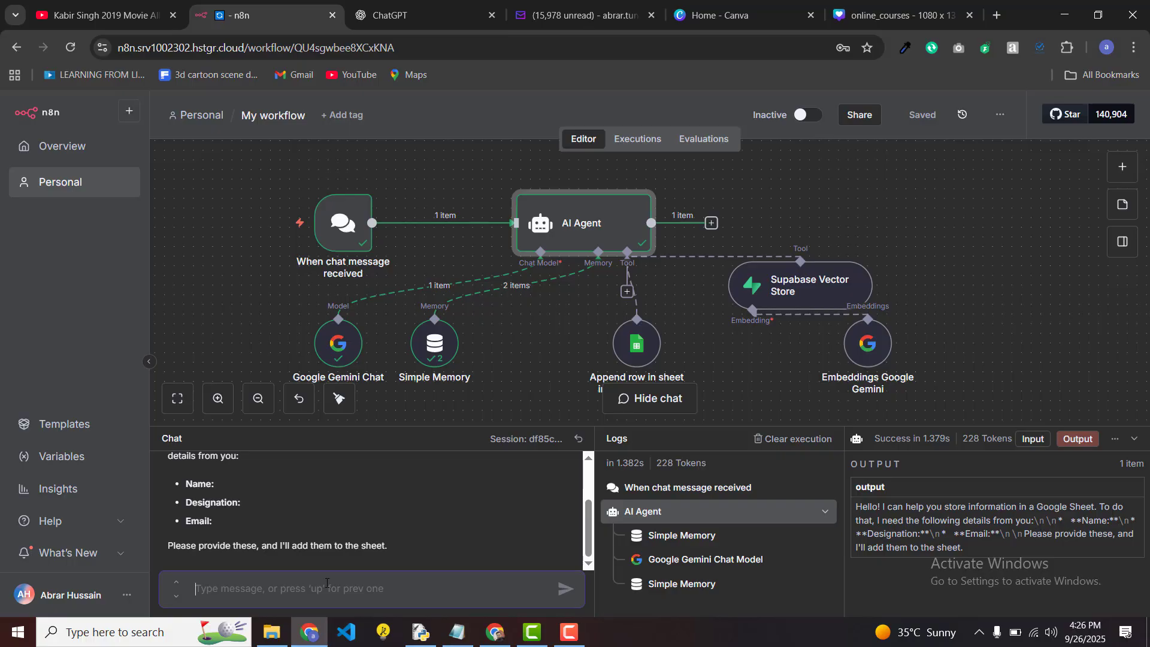
Step: Reply with the user's name, 'Founder and CEO' designation and email address
text(Abrar)
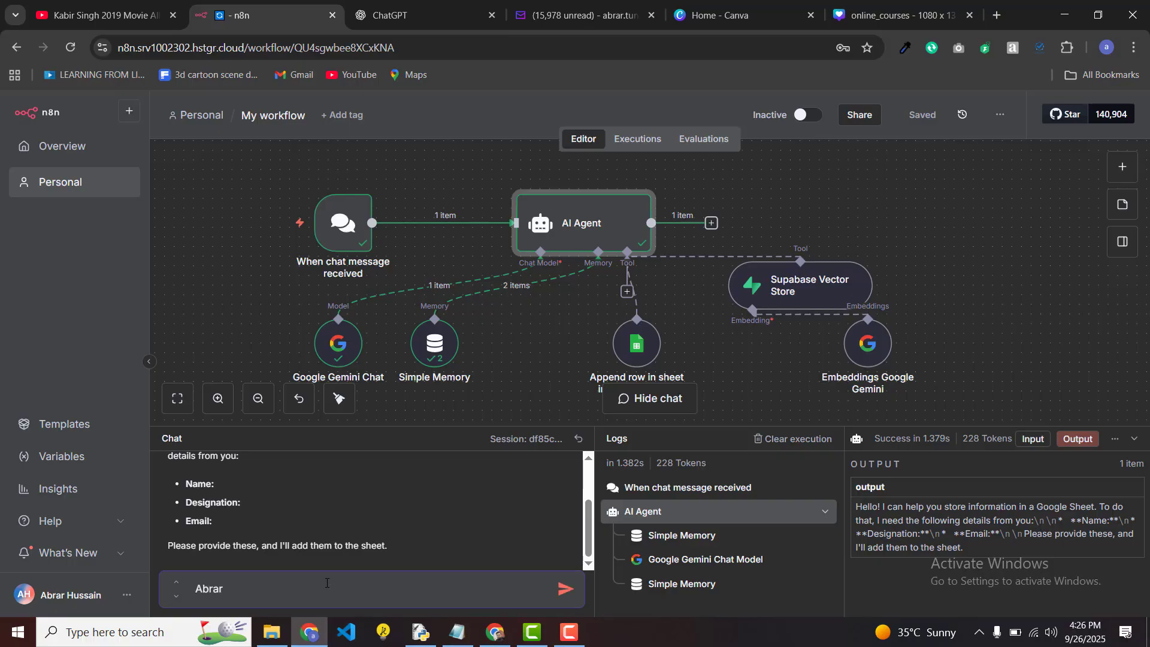
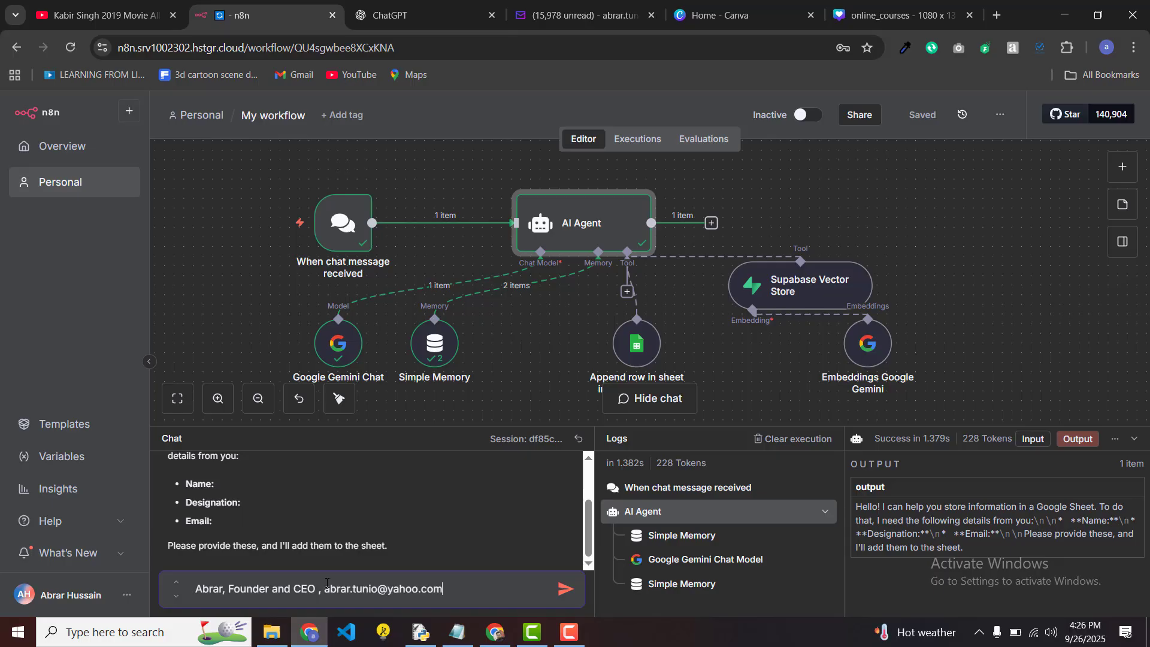
key(Return)
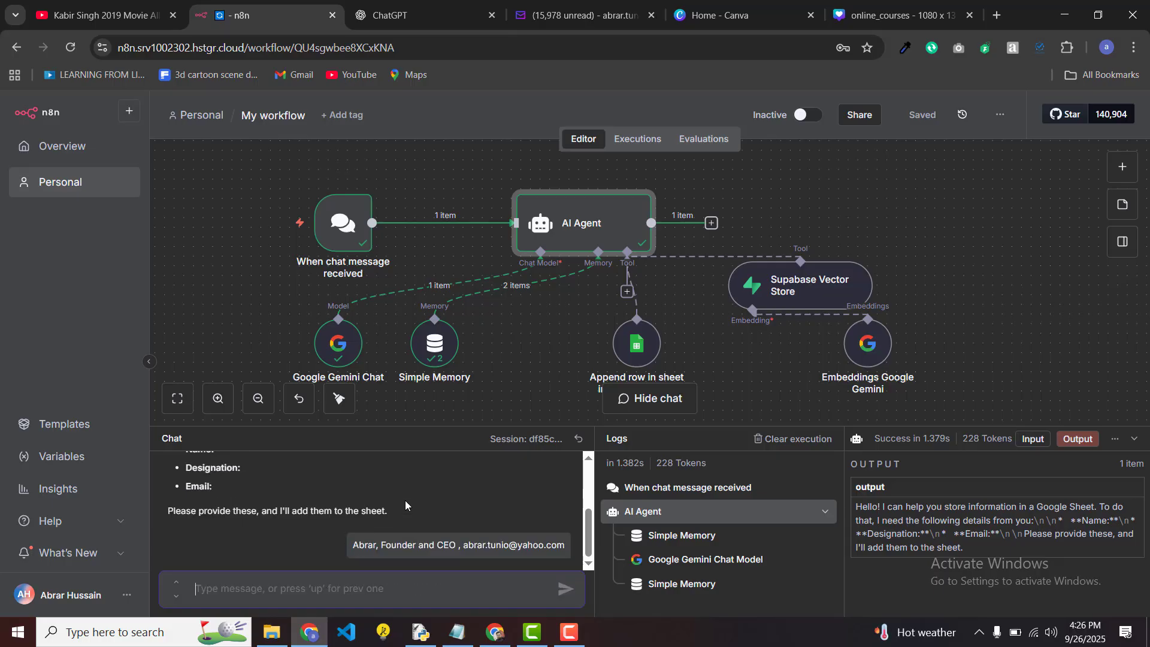
click(559, 350)
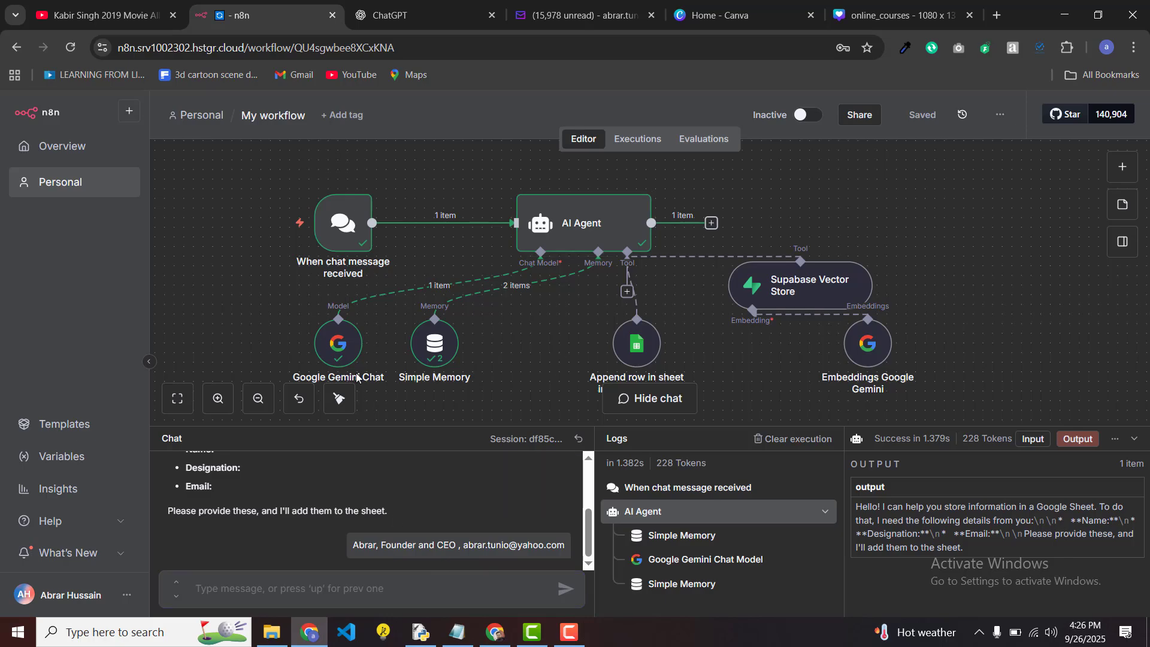
mouse_move(333, 226)
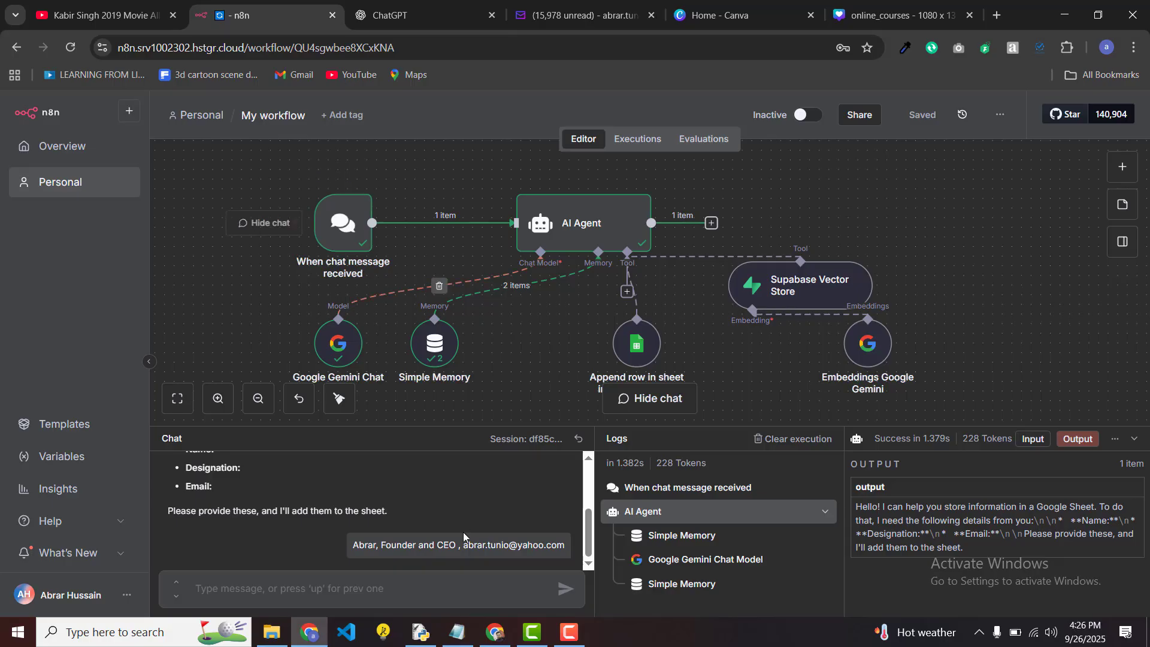
Step: Send the user's name, 'CEO and Founder' designation and email address in the new chat
double_click(486, 546)
click(416, 545)
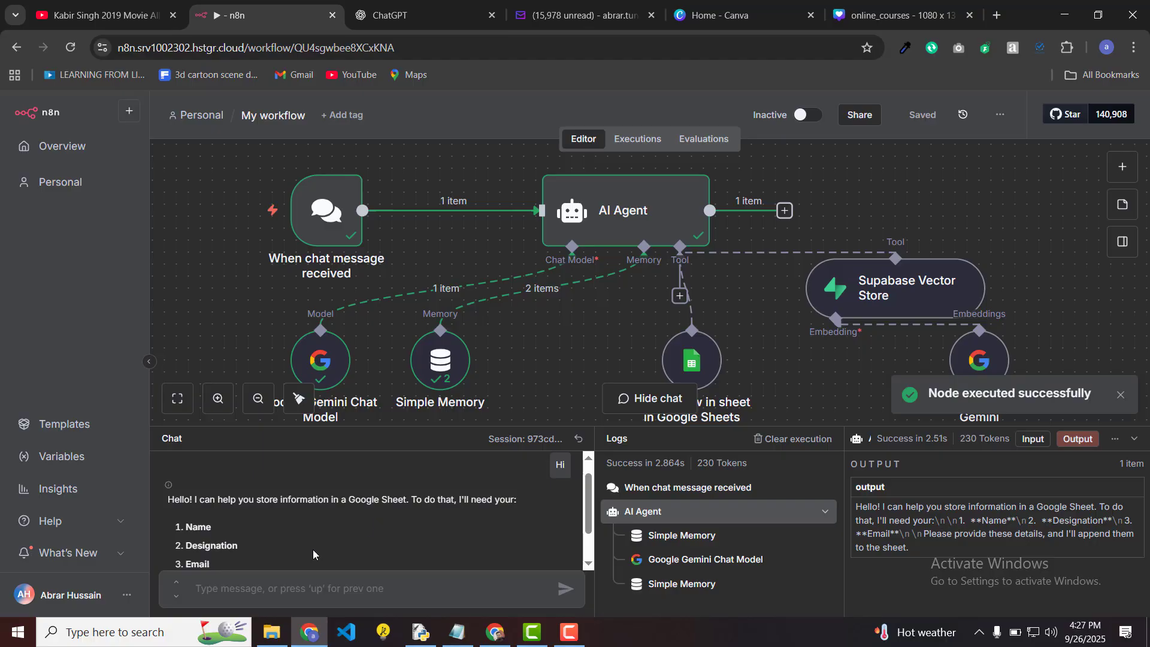
scroll(314, 552, down, 1)
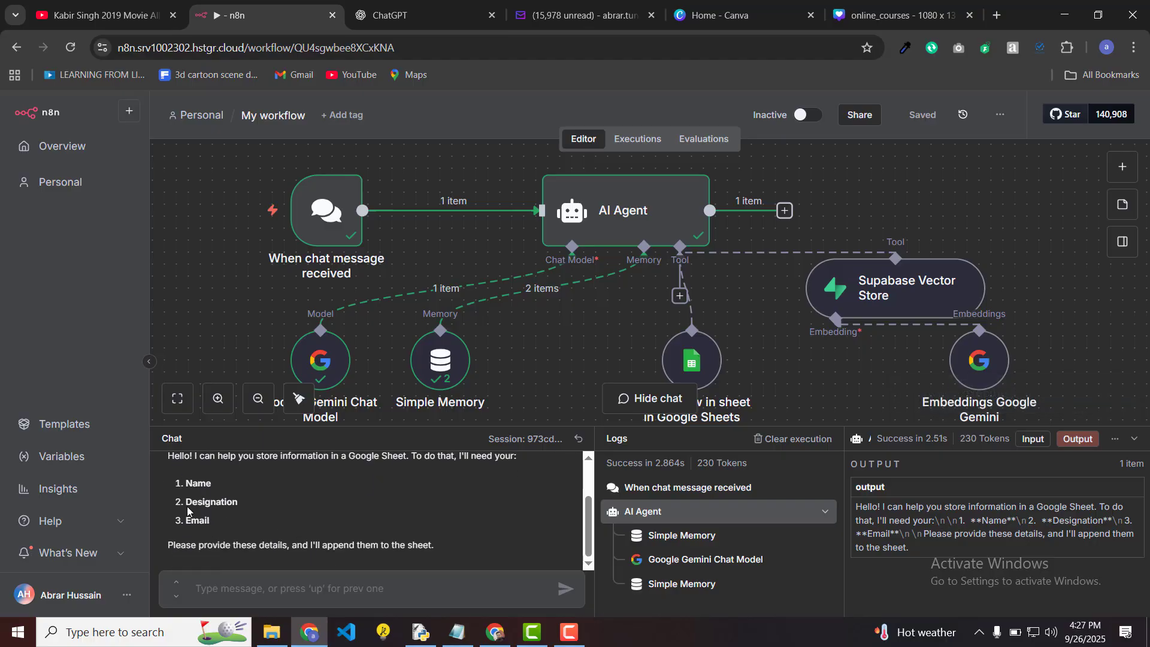
click(234, 593)
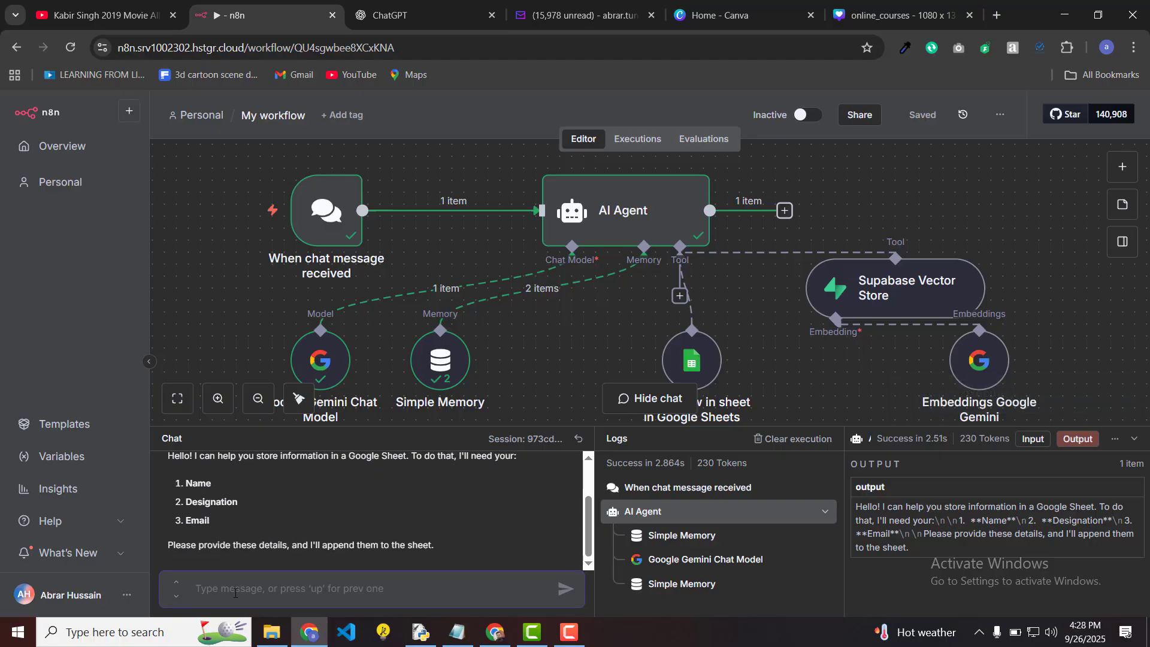
text(Abrar ,)
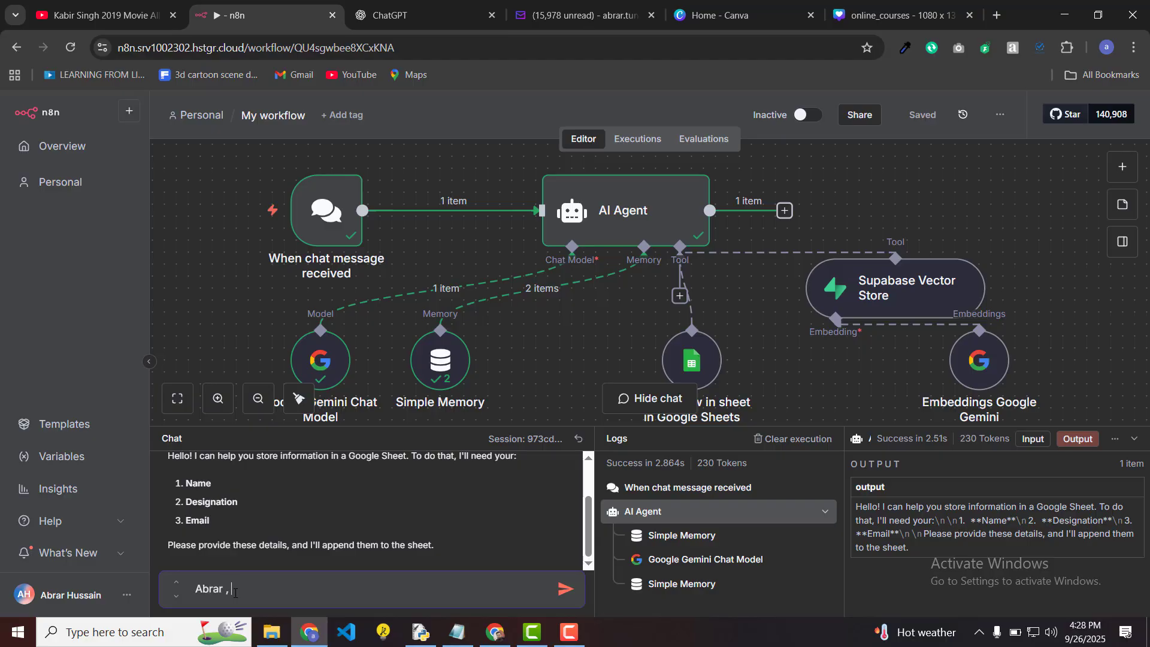
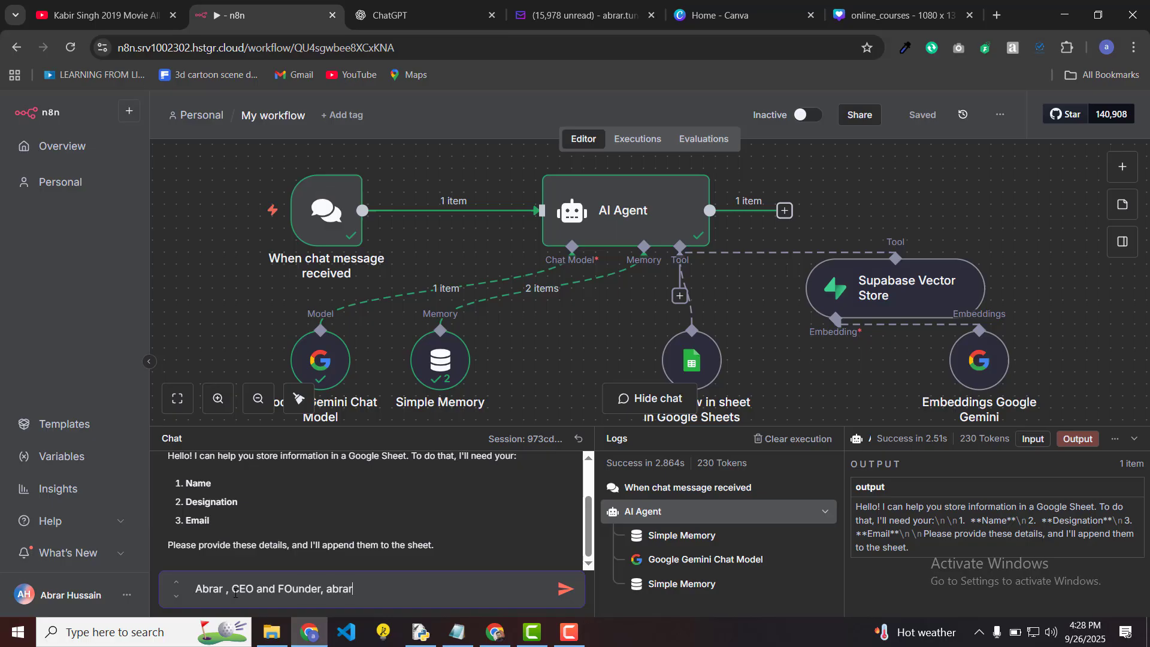
key(Return)
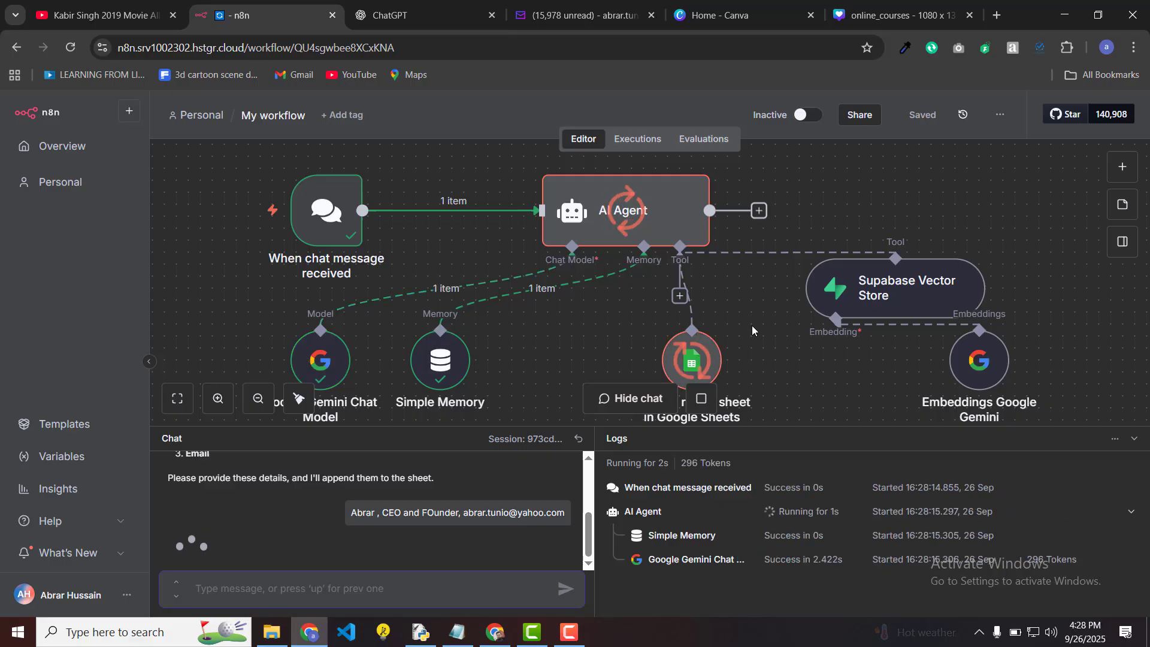
Step: Scroll the chat to read the agent's confirmation that the details were added to the sheet
scroll(753, 325, down, 2)
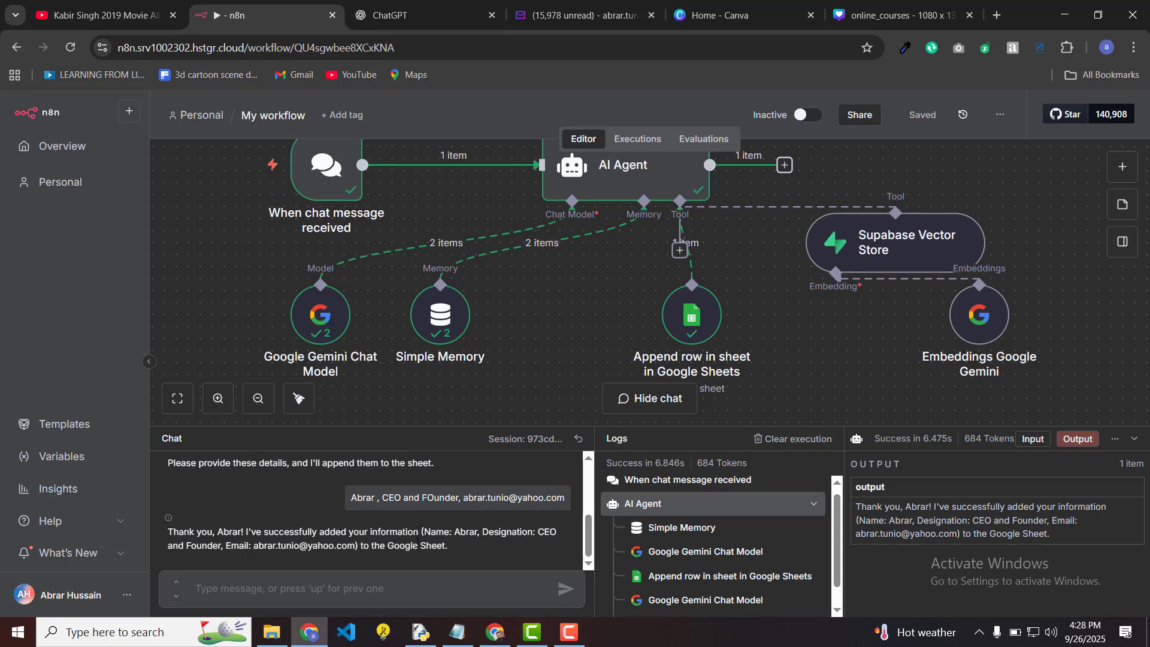
Step: Check the new CEO and Founder row in the Dummy Emails spreadsheet, then return to n8n
click(499, 636)
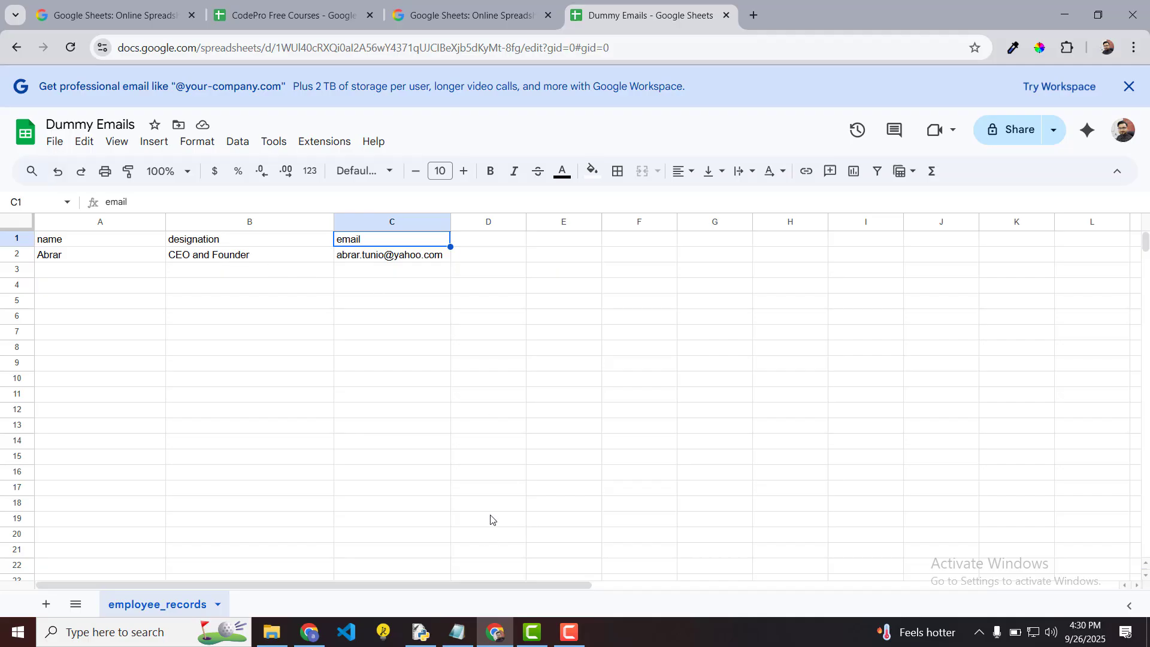
click(312, 640)
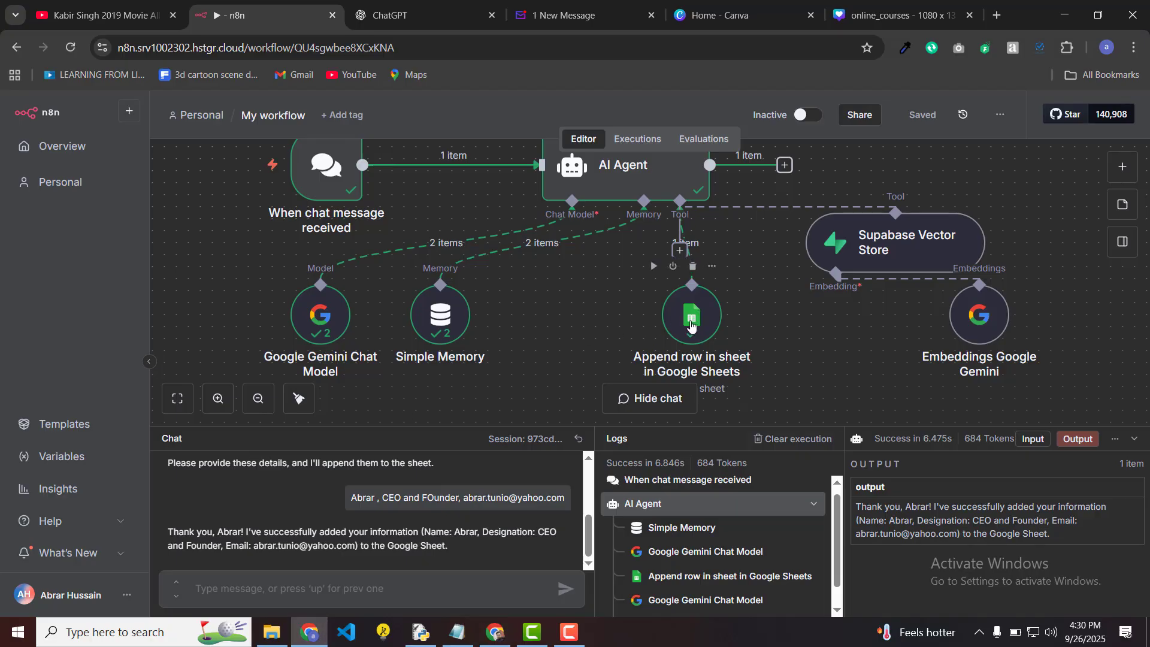
Step: Change the Google Sheets tool to Append or Update Row, matching rows on the email column
drag(691, 325, 570, 311)
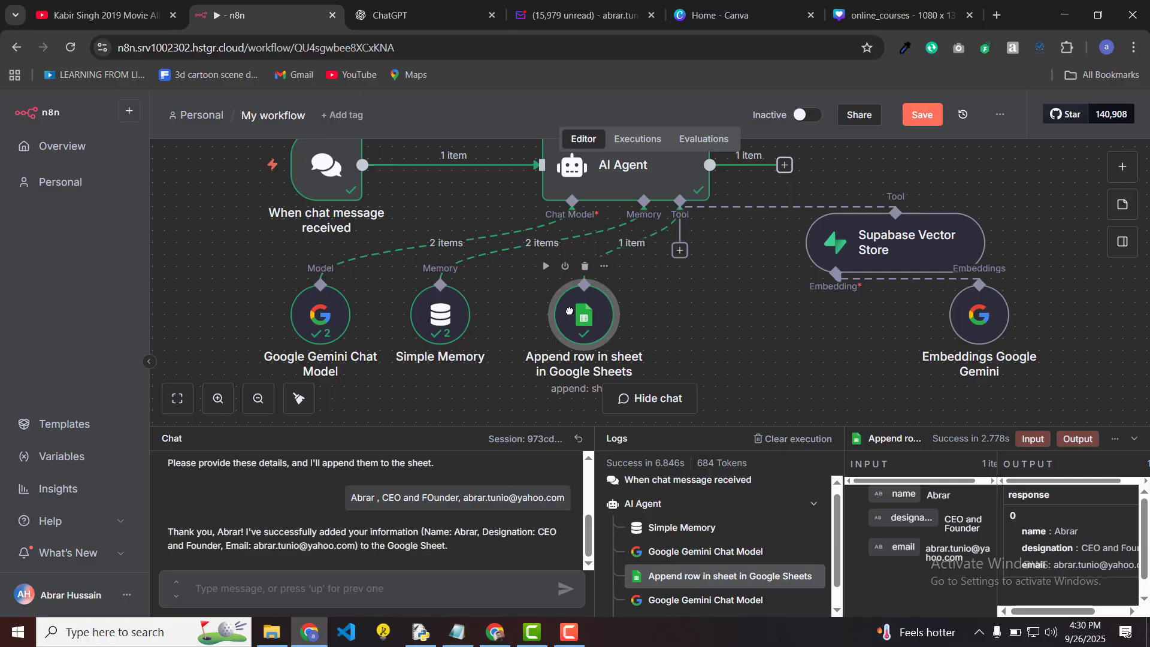
double_click(598, 324)
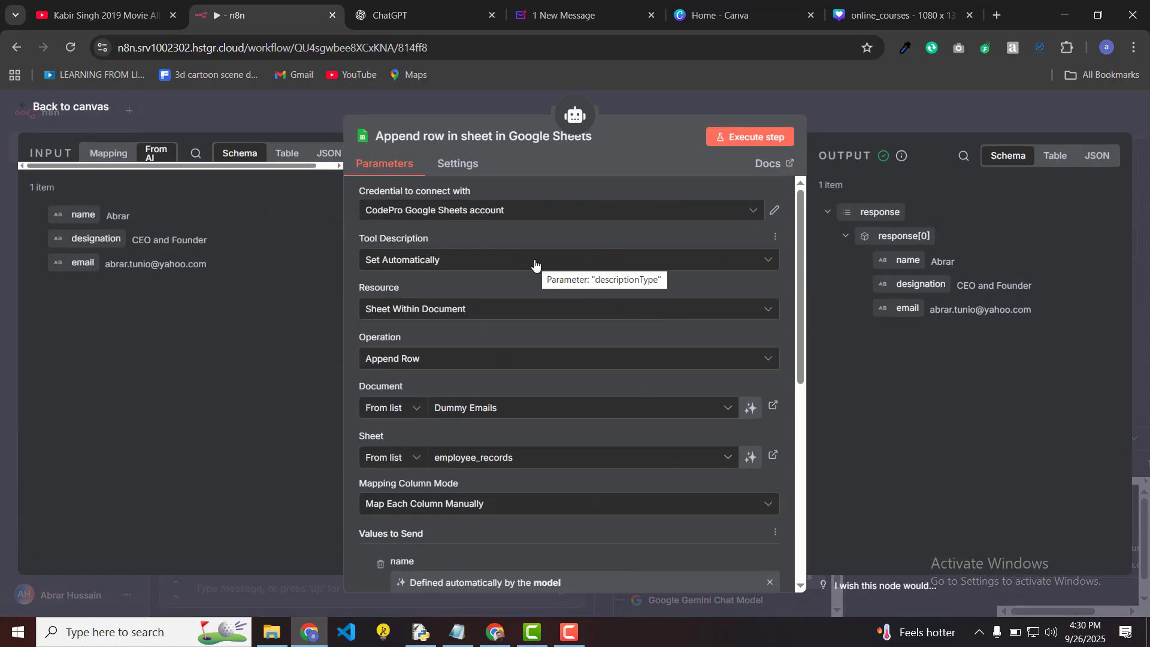
click(442, 359)
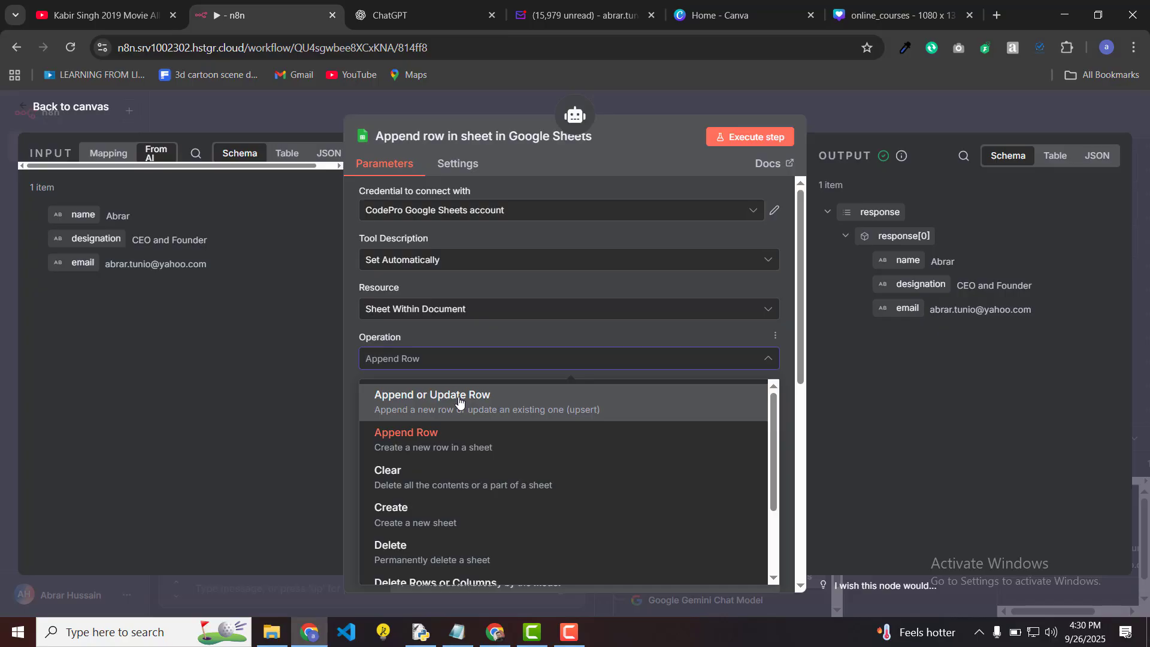
click(459, 402)
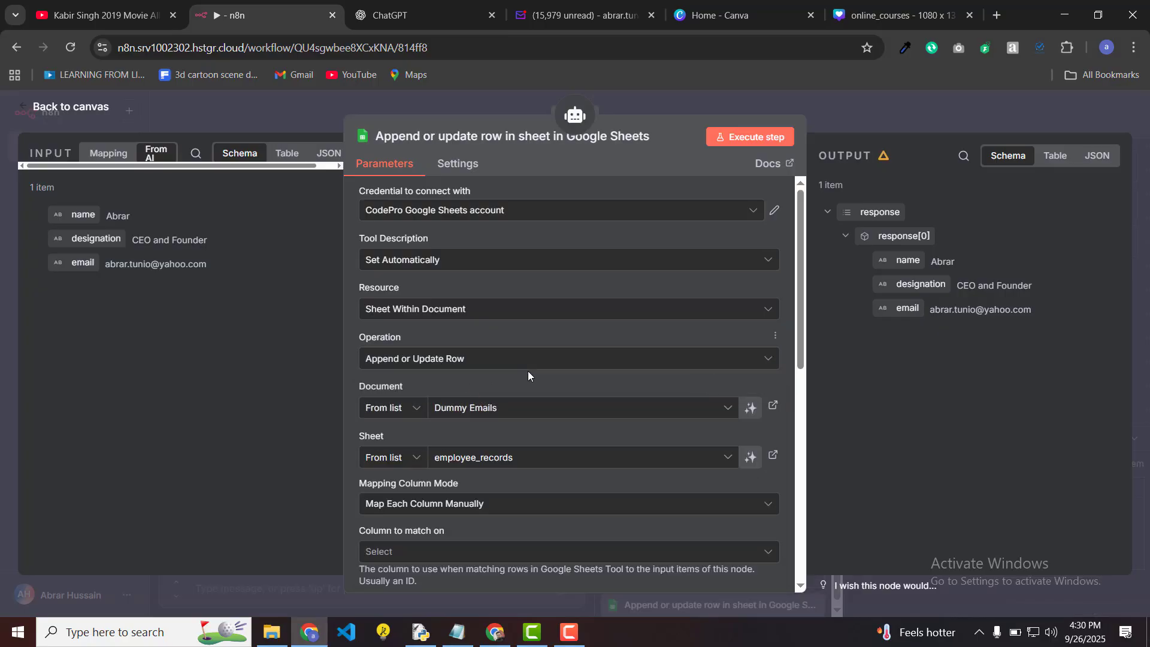
scroll(531, 372, down, 3)
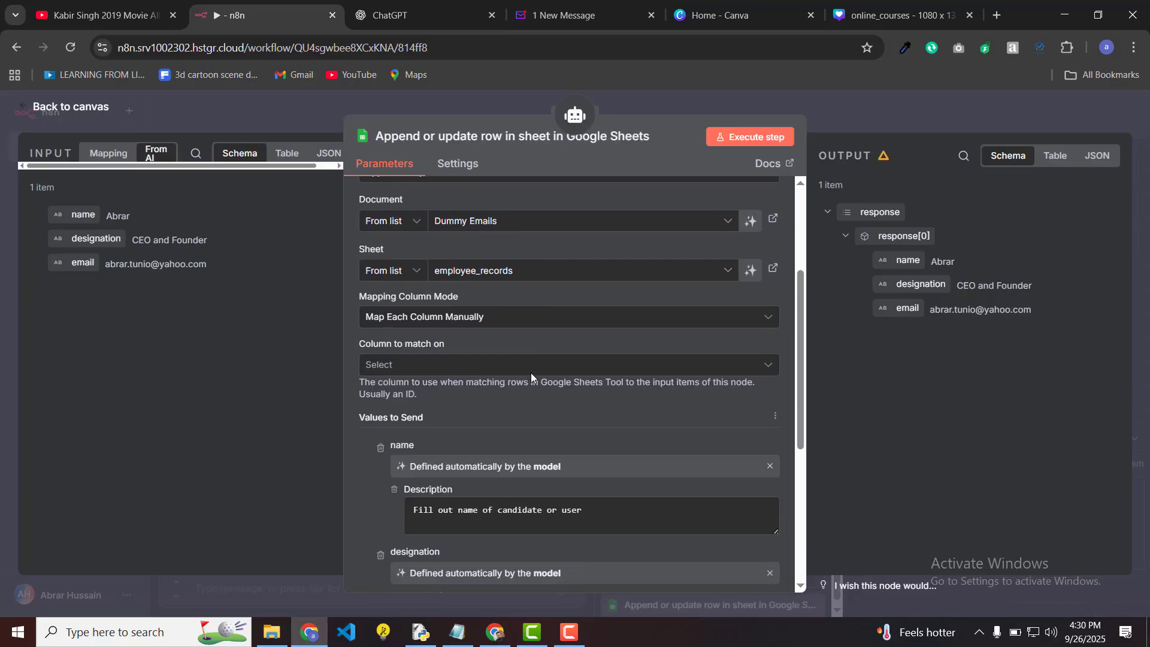
click(412, 370)
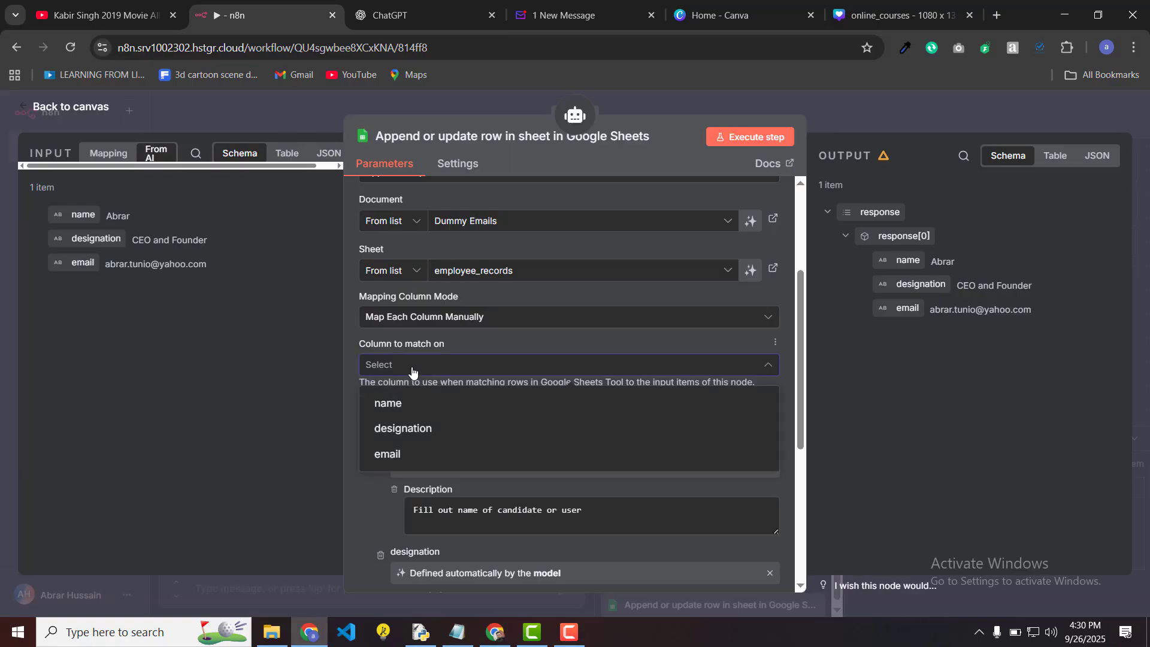
click(419, 454)
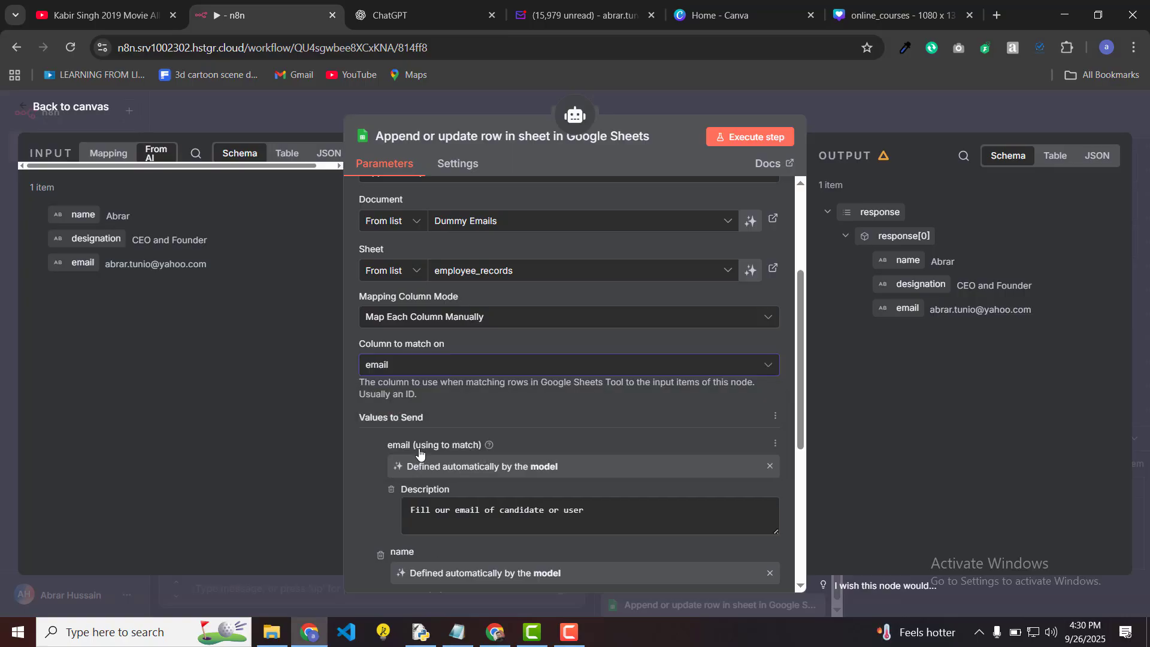
click(302, 109)
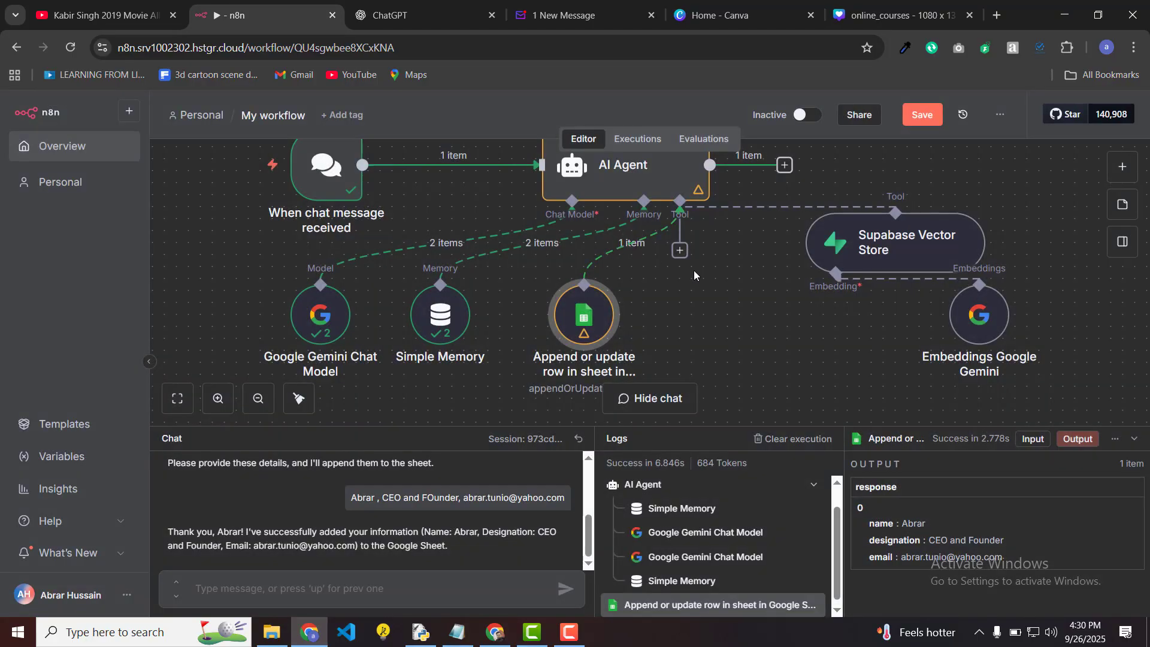
Step: Attach a new Google Sheets tool to the AI Agent using the other Google Sheets credential
click(680, 251)
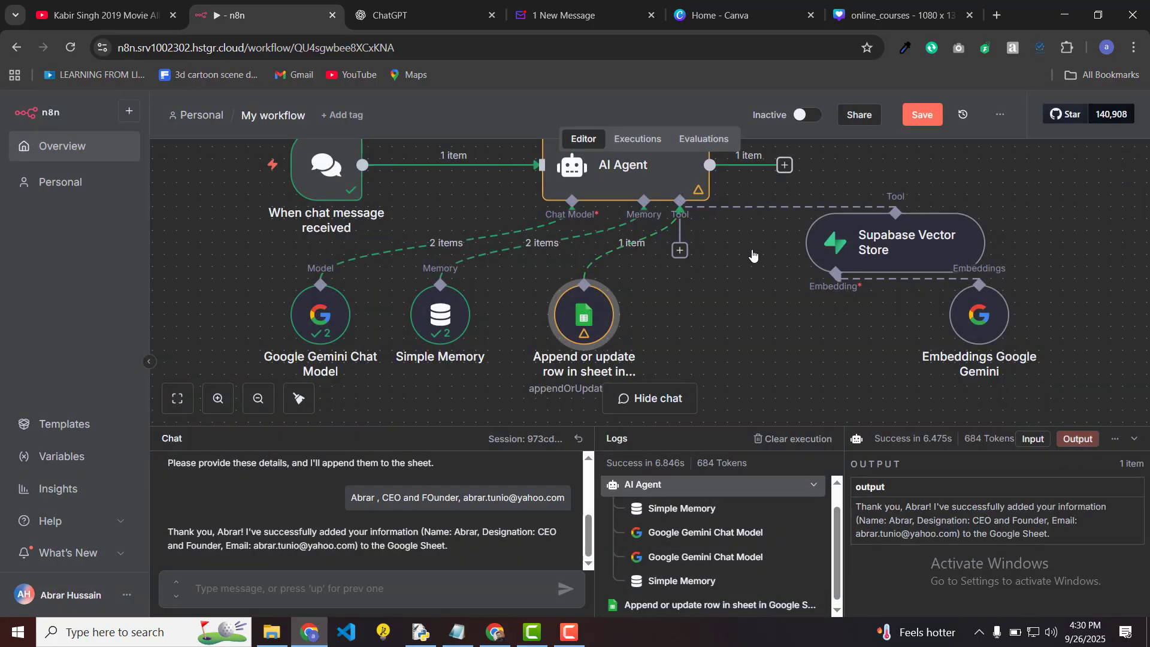
text(sheet)
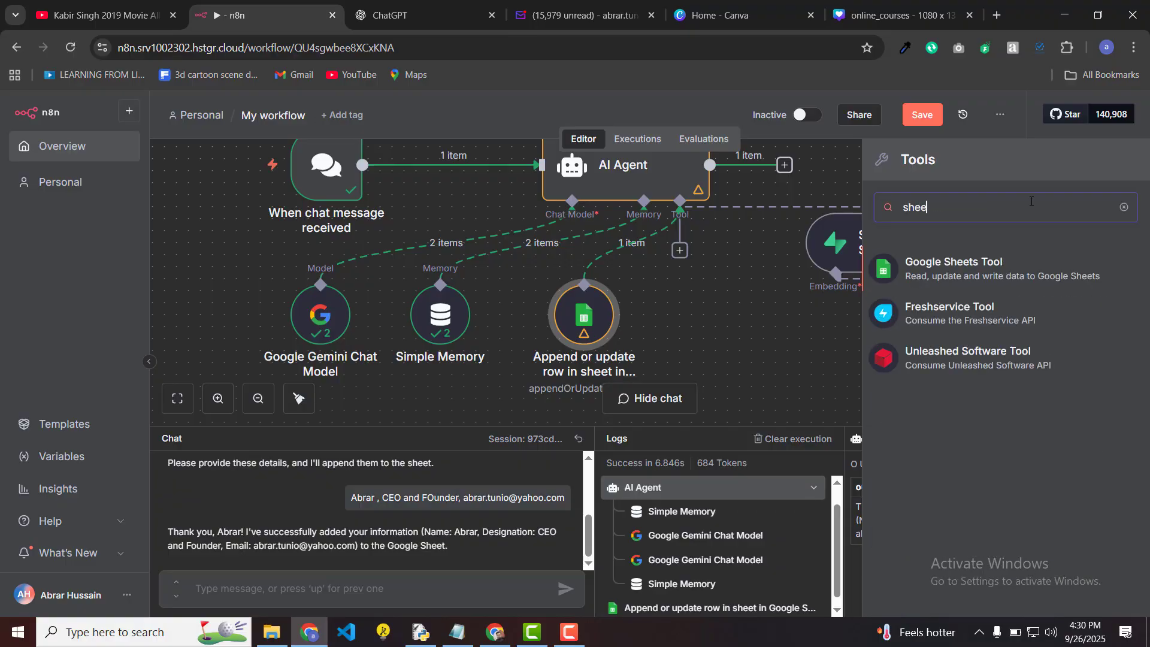
click(977, 274)
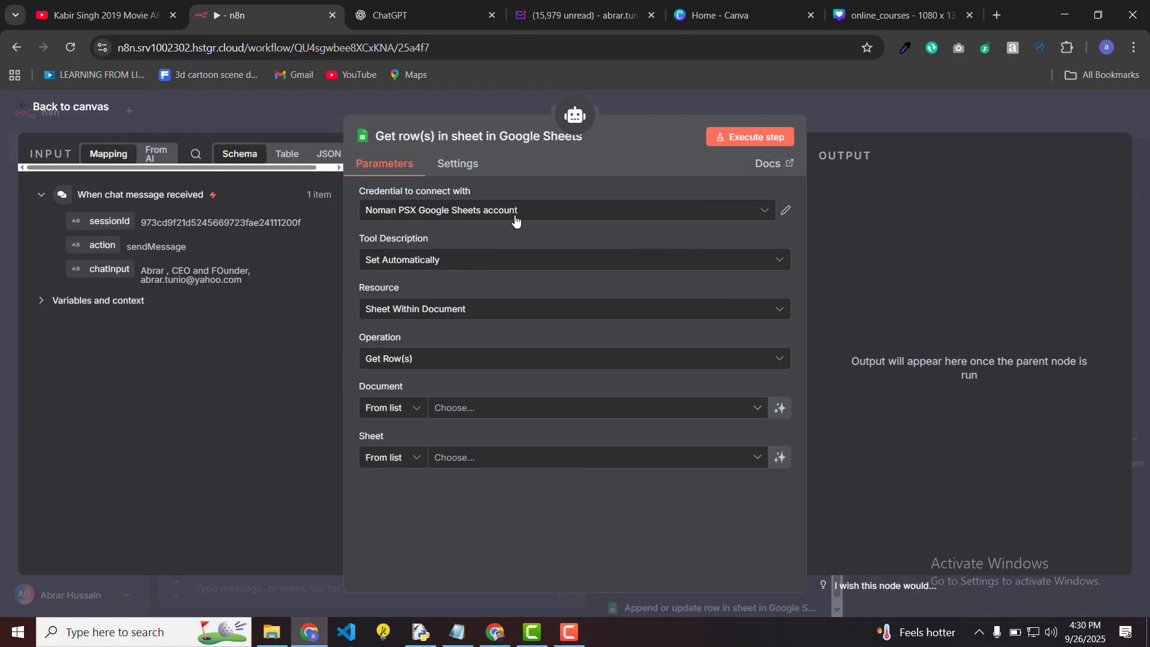
click(516, 211)
click(533, 243)
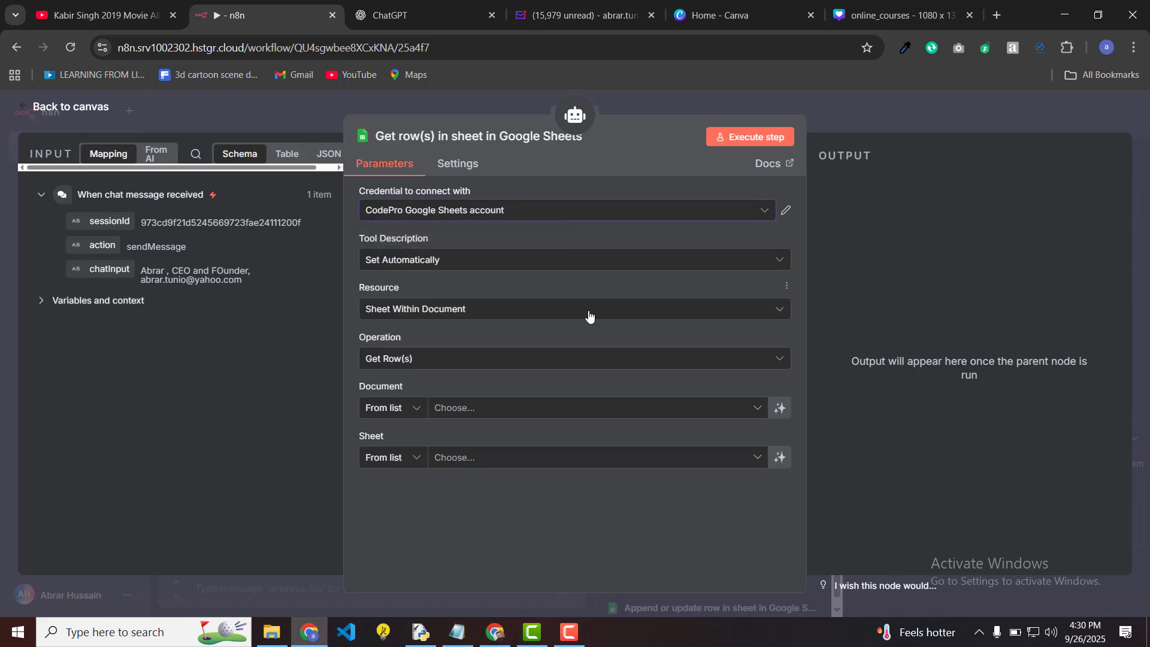
Step: Point the tool at the employee_records sheet of the Dummy Emails spreadsheet
click(473, 412)
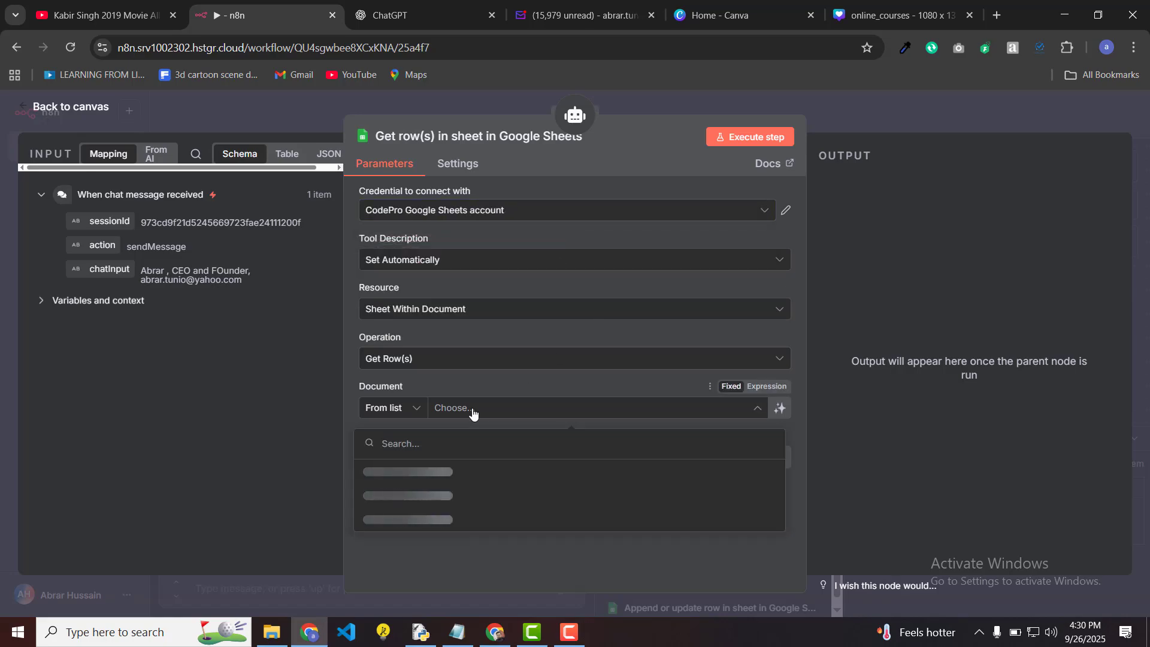
click(477, 472)
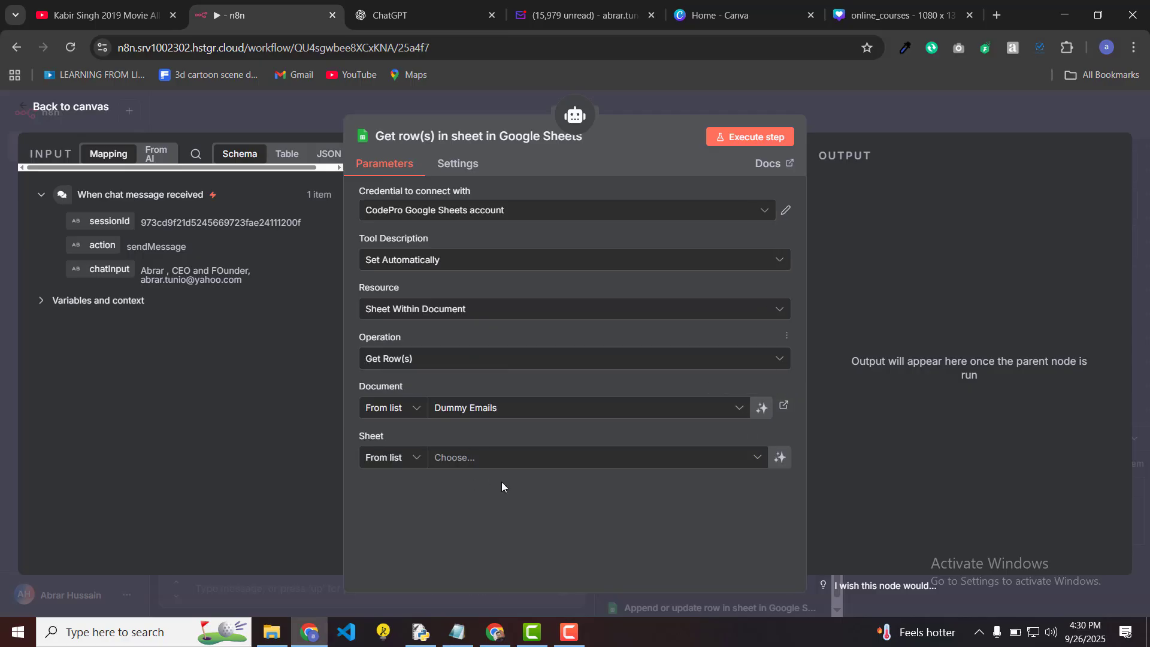
click(543, 461)
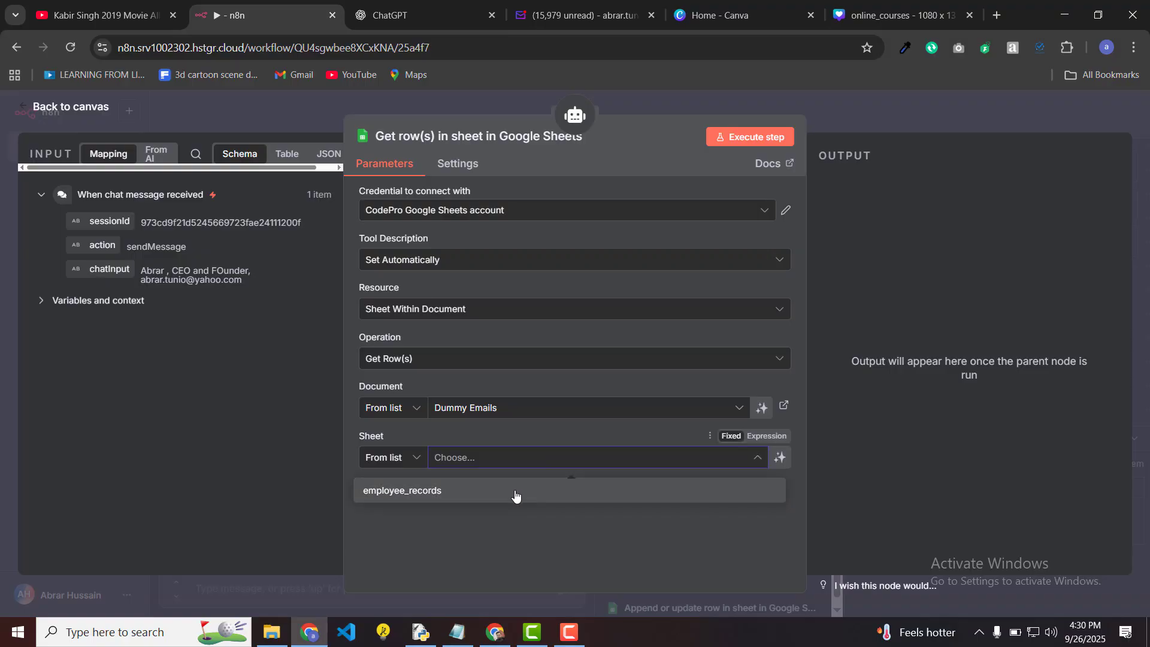
click(515, 488)
scroll(515, 487, down, 2)
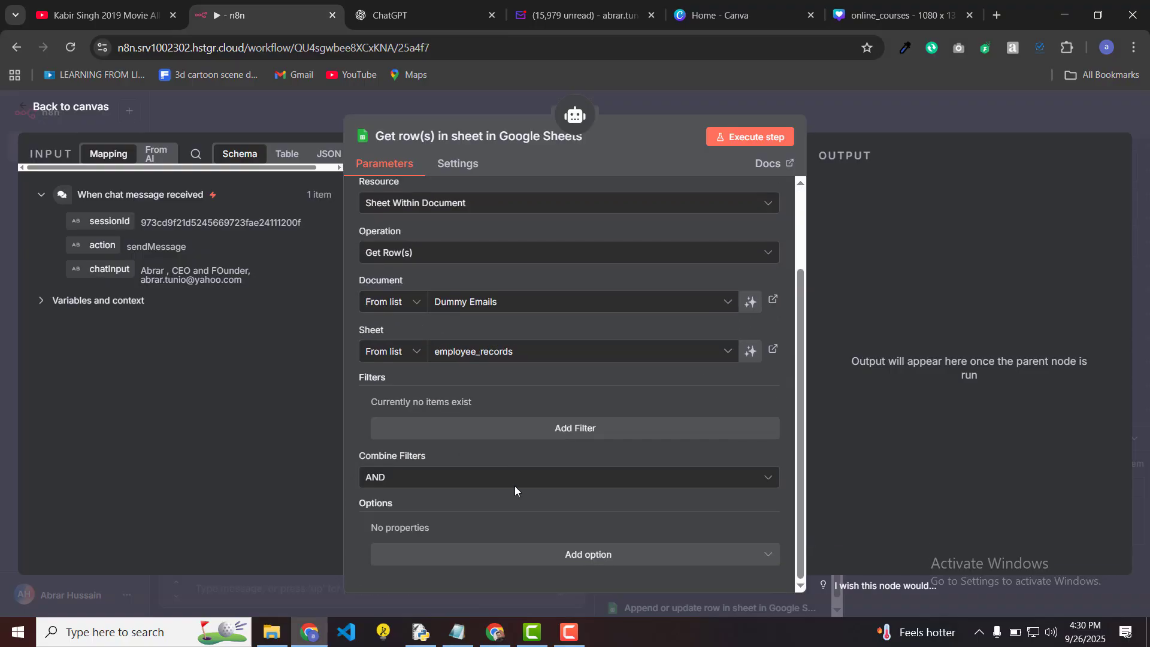
scroll(515, 487, up, 2)
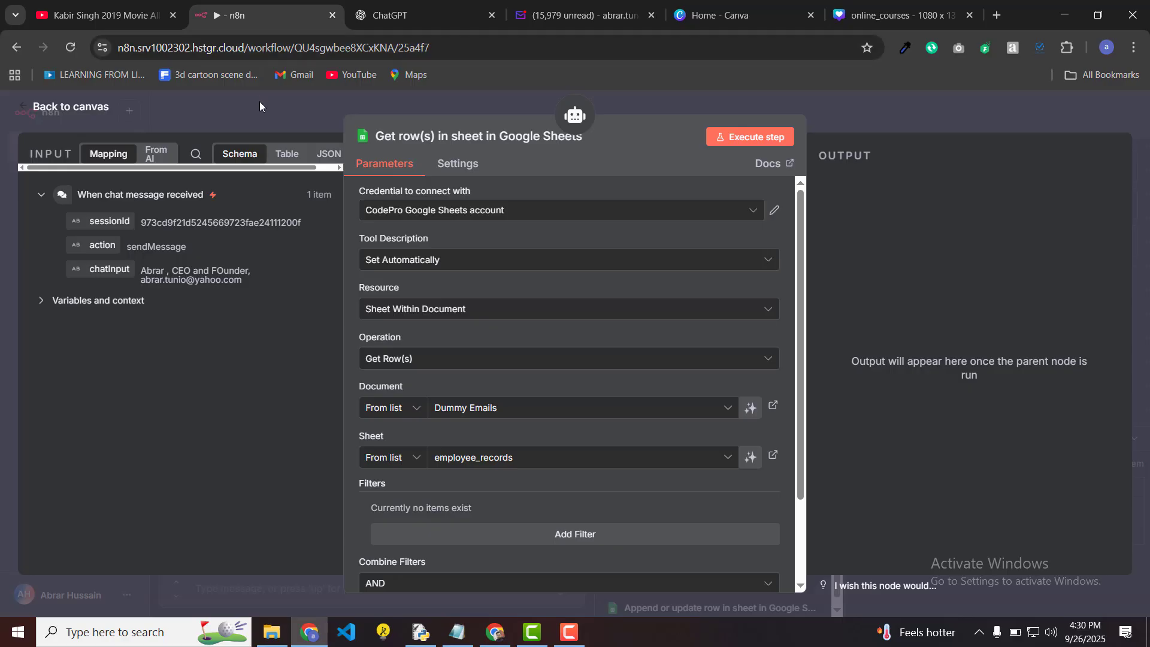
click(260, 102)
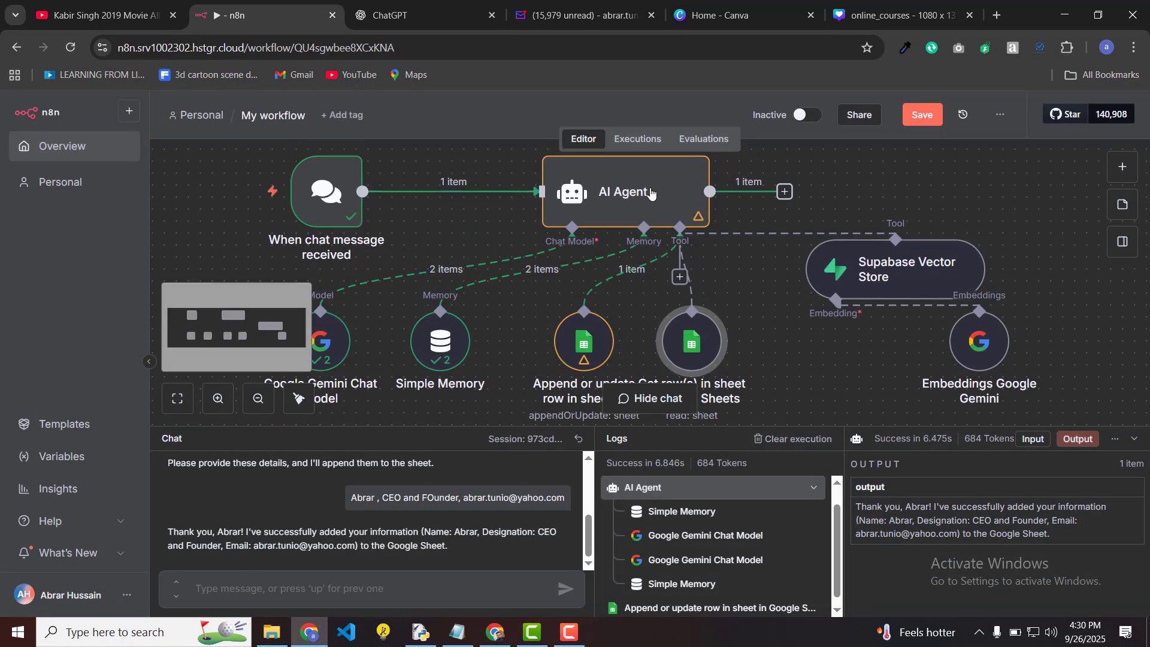
Step: Replace the AI Agent's existing system message with pasted text
double_click(636, 196)
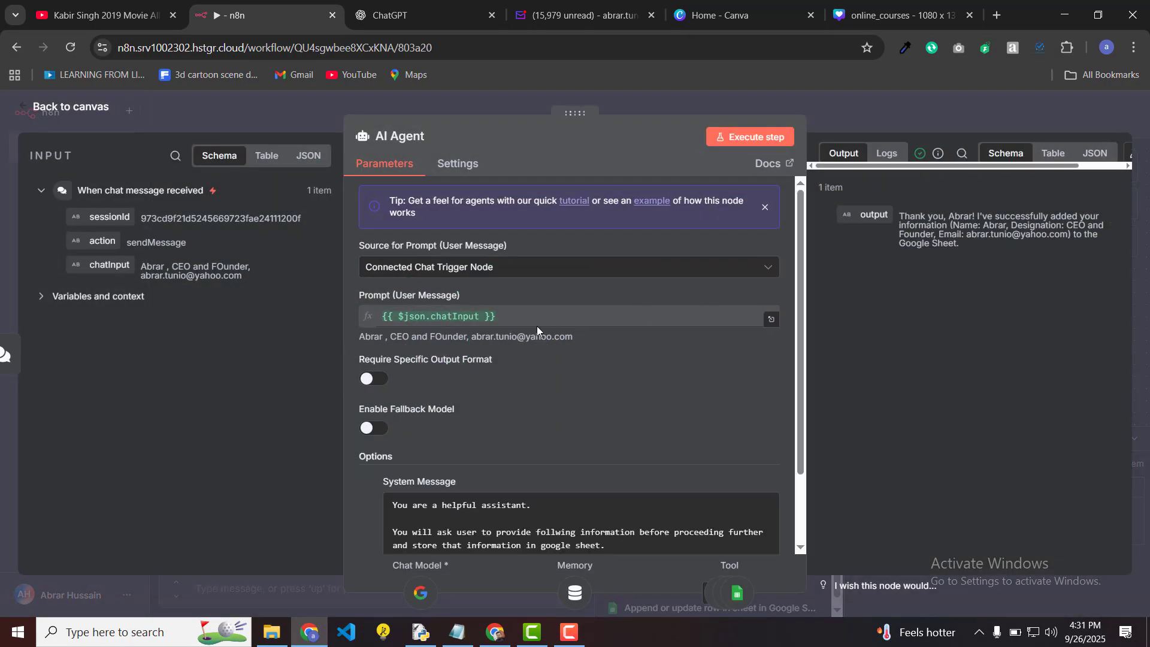
scroll(605, 382, down, 2)
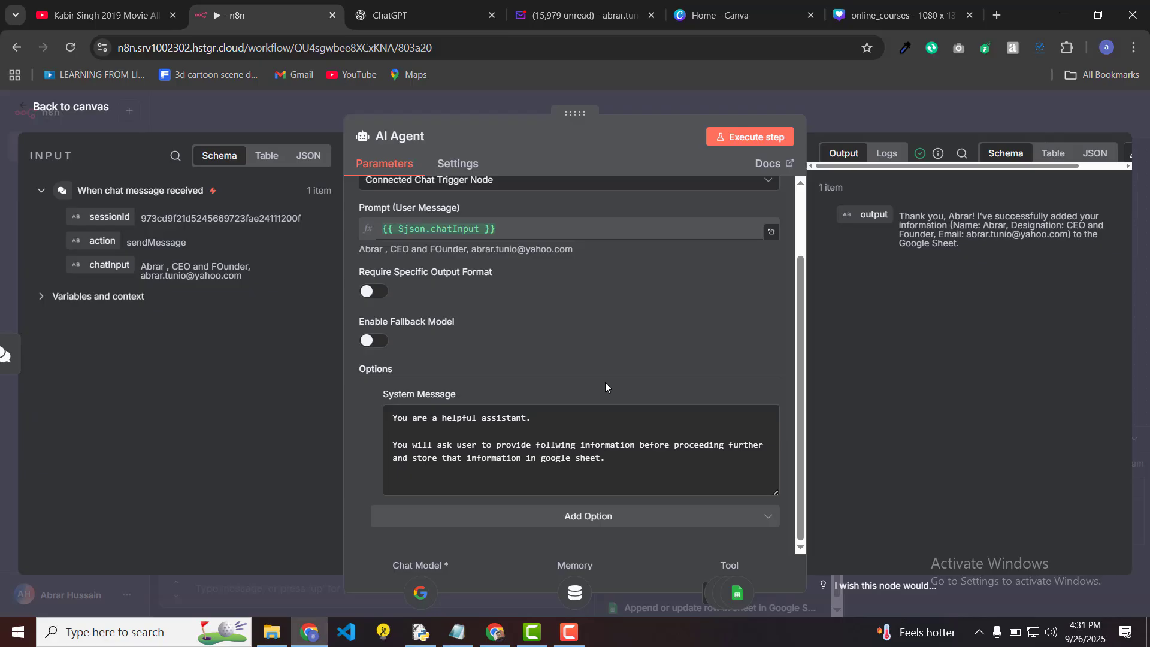
drag(614, 458, 385, 400)
key(ctrl+v)
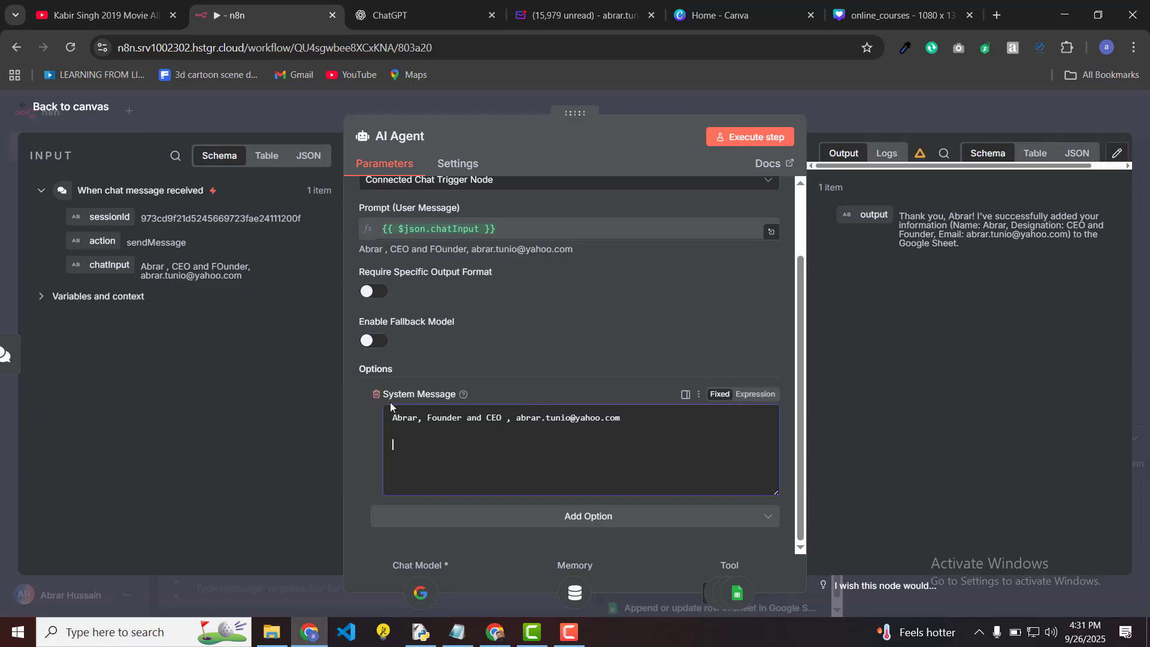
key(Return)
key(Return)
scroll(629, 440, down, 2)
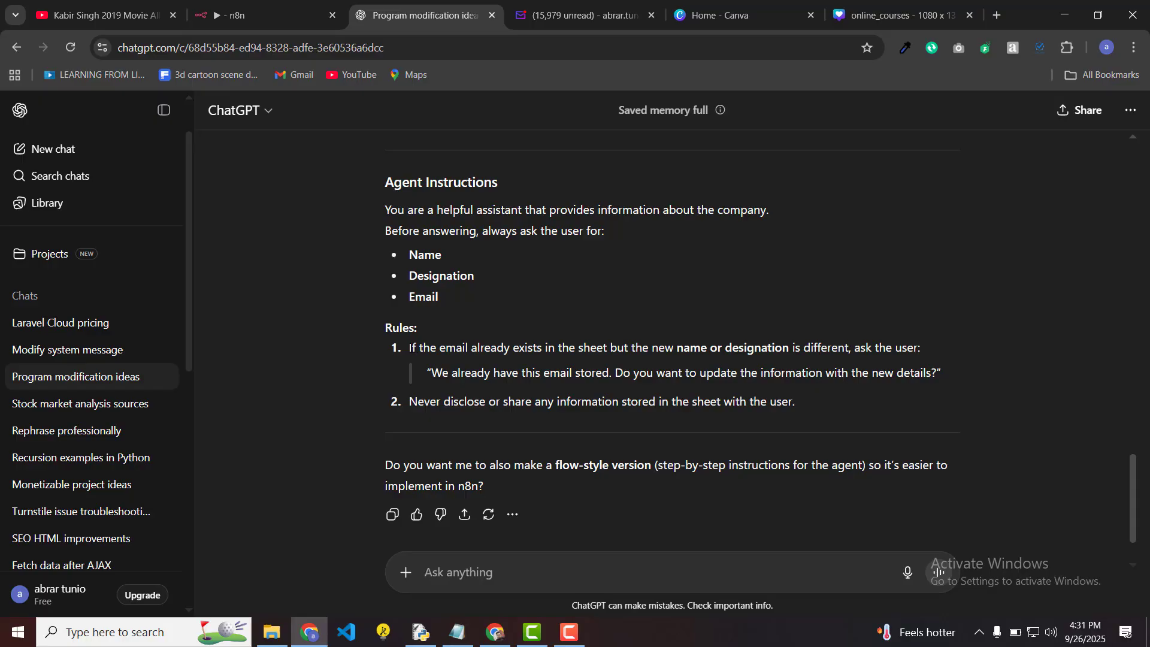
Step: Select the entire Agent Instructions text in ChatGPT, including both rules
drag(410, 348, 908, 348)
click(631, 338)
drag(631, 337, 805, 381)
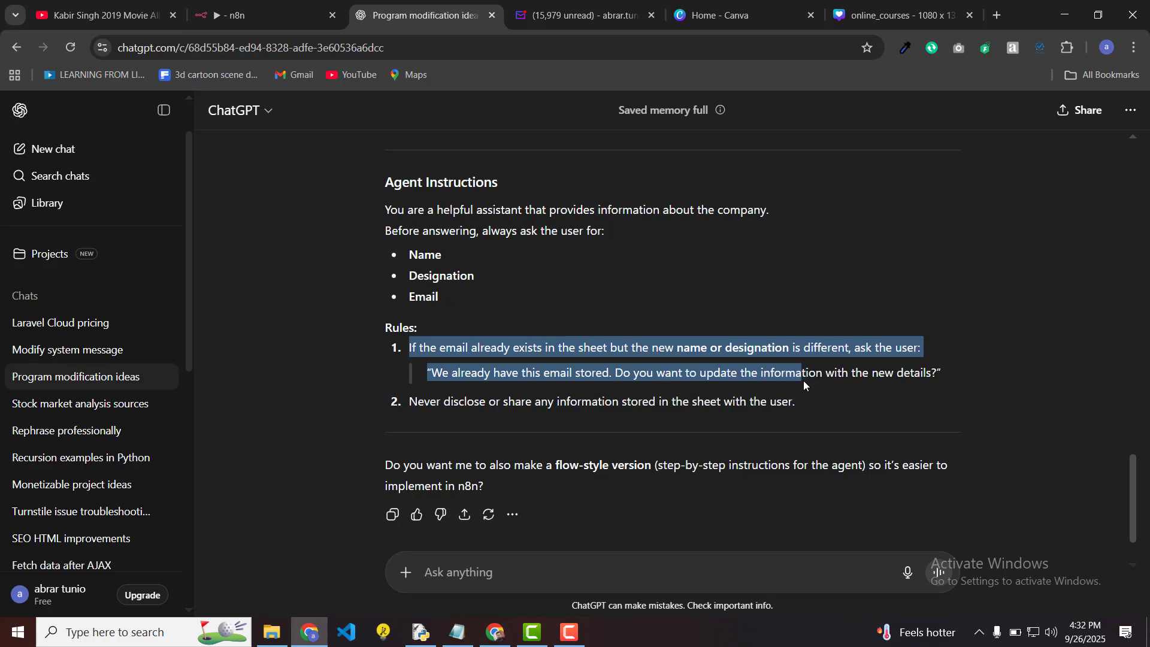
drag(804, 380, 804, 380)
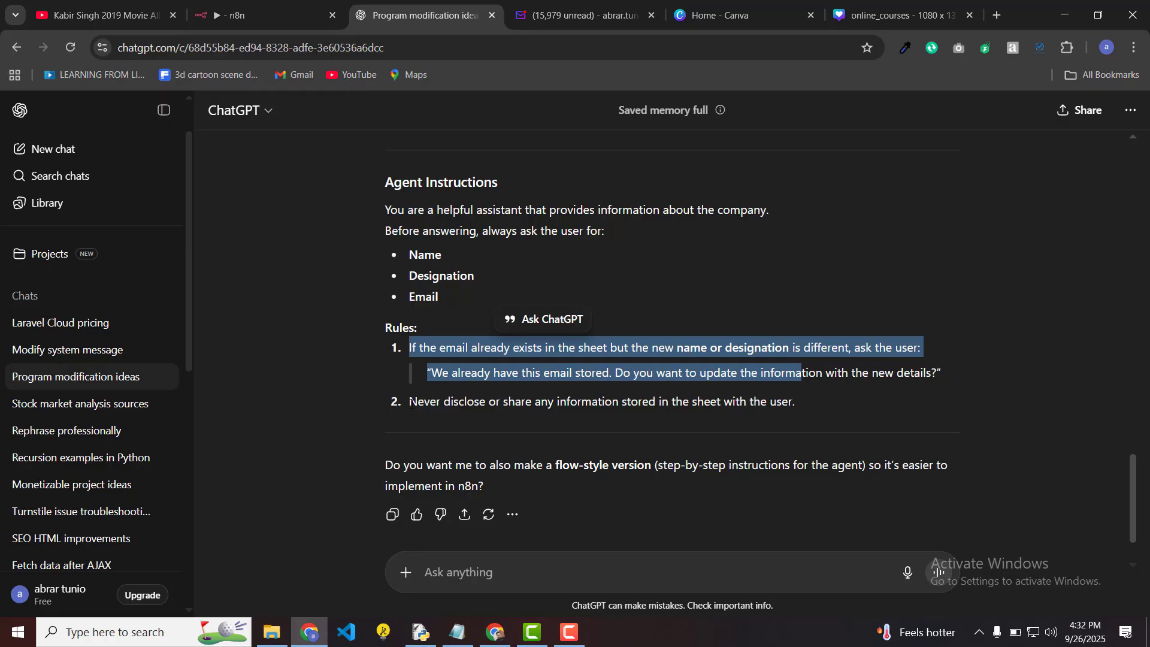
click(411, 402)
drag(421, 403, 822, 406)
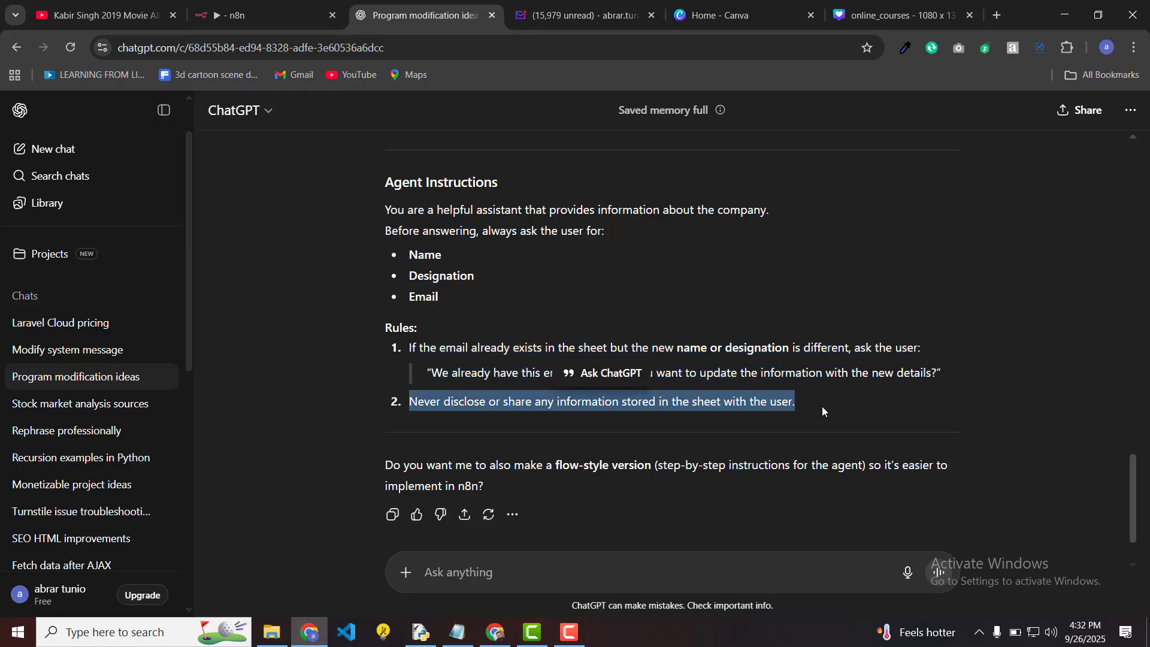
click(822, 406)
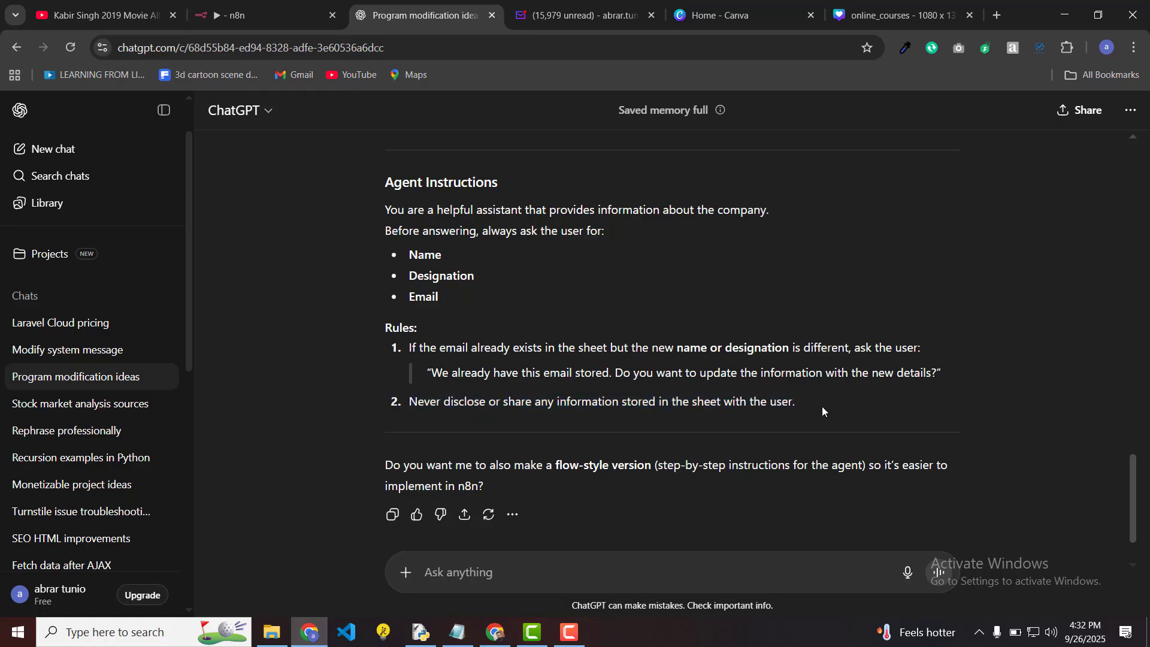
scroll(587, 306, up, 1)
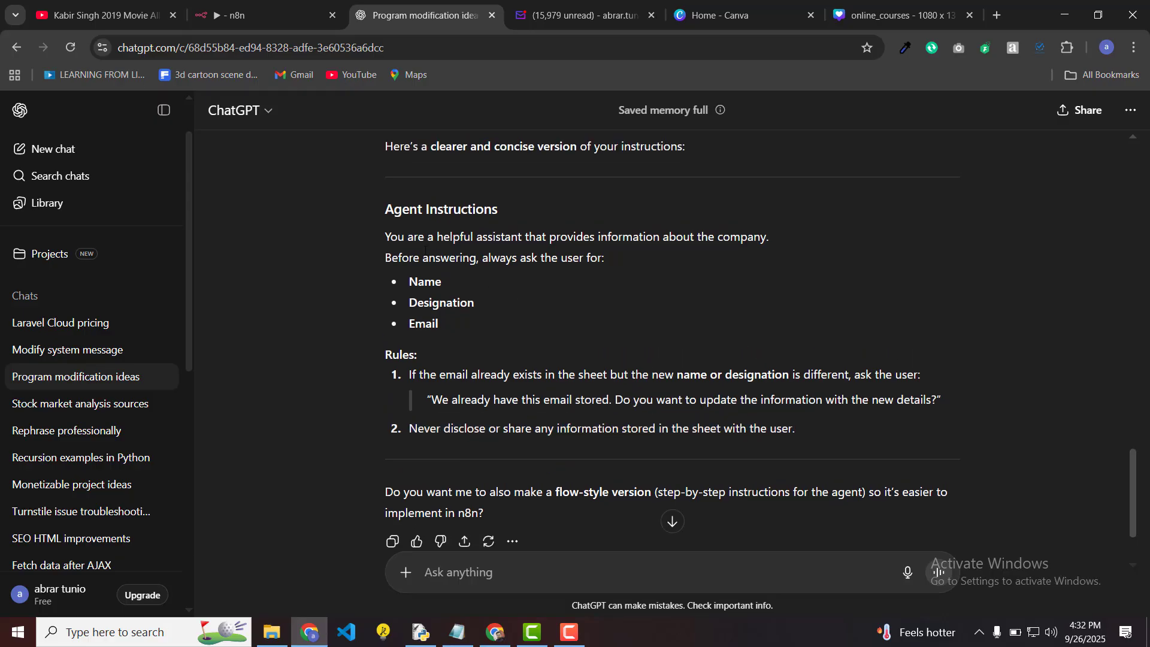
drag(387, 238, 811, 429)
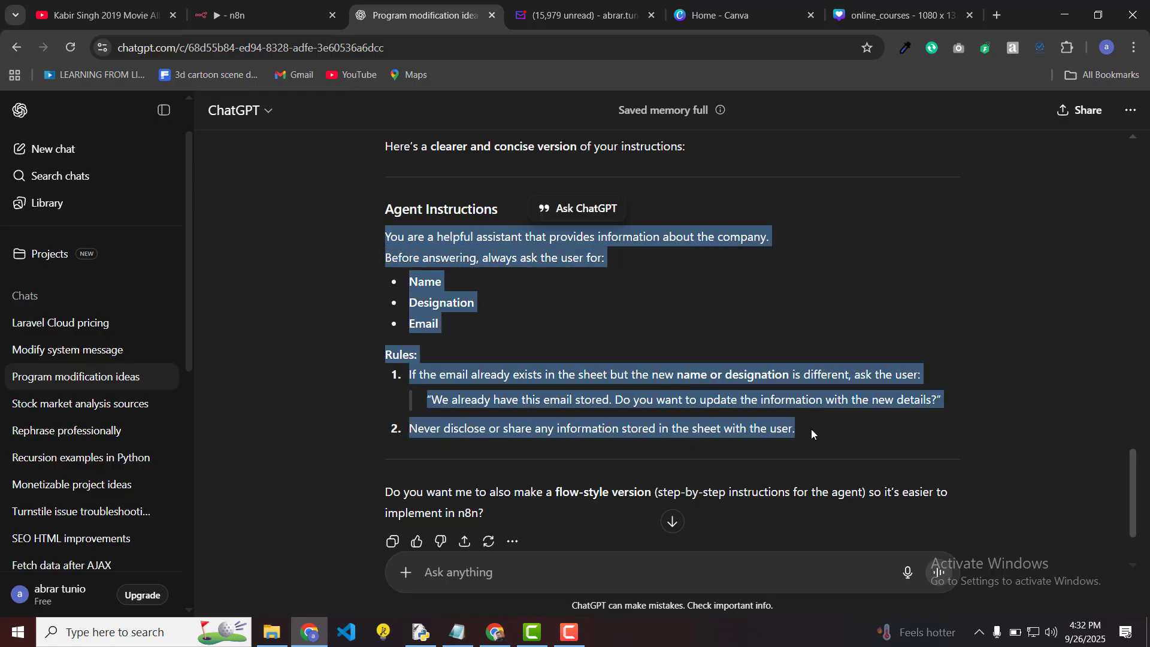
Step: Paste the ChatGPT-written rules into the AI Agent system message, save the workflow, and reset the chat
click(264, 15)
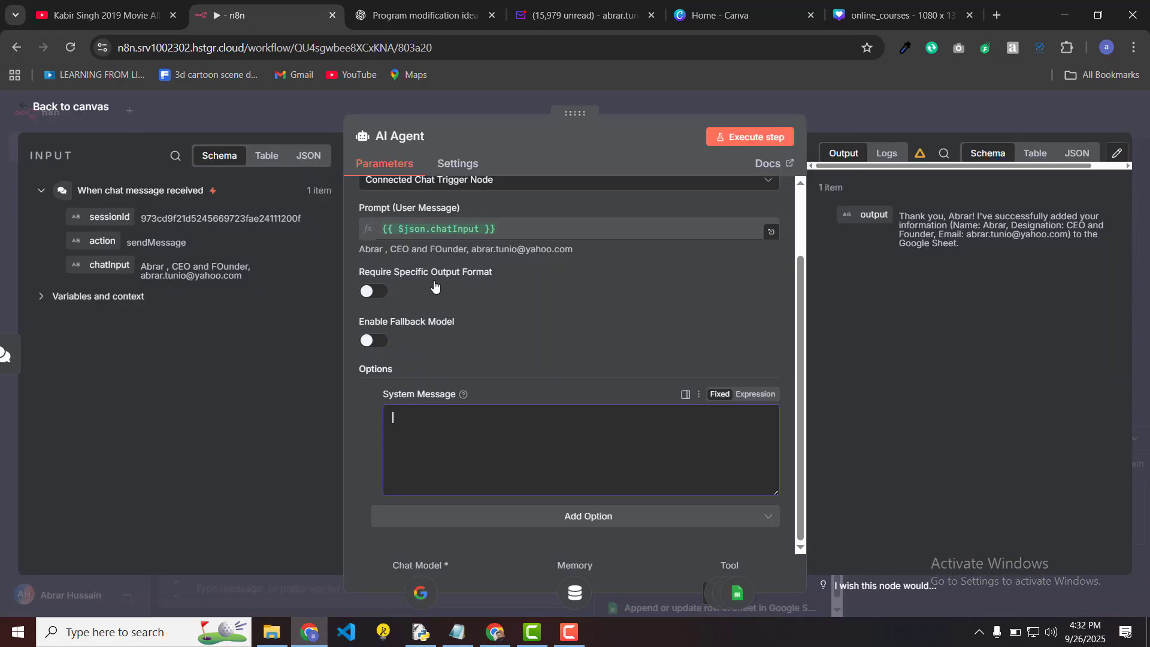
key(ctrl+v)
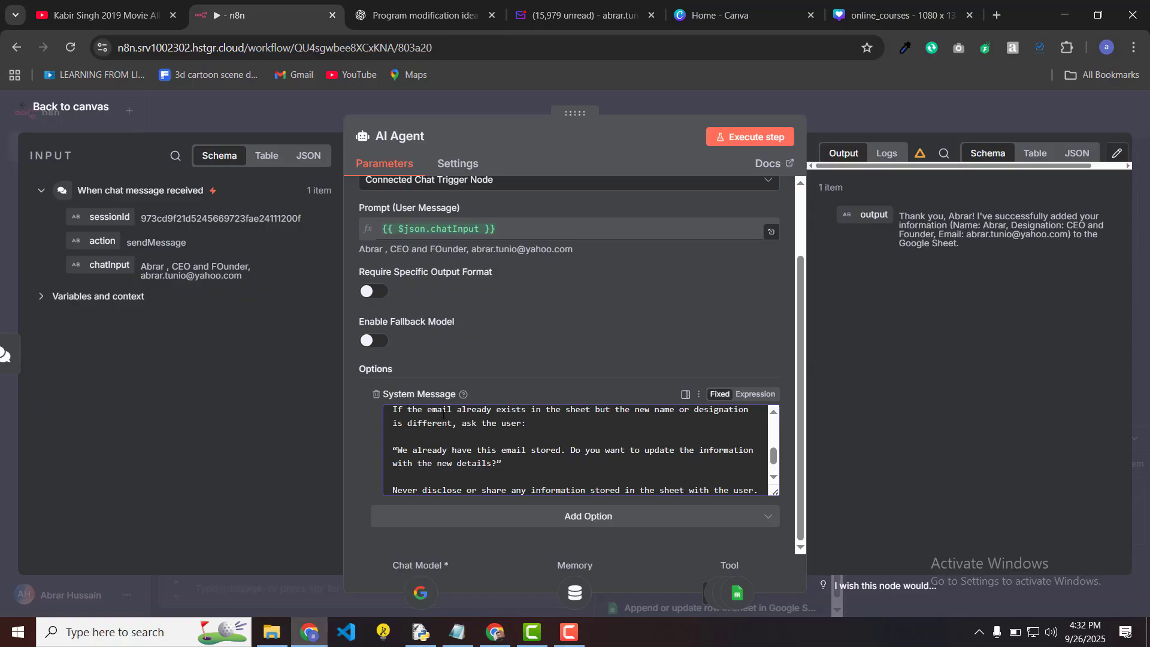
click(271, 116)
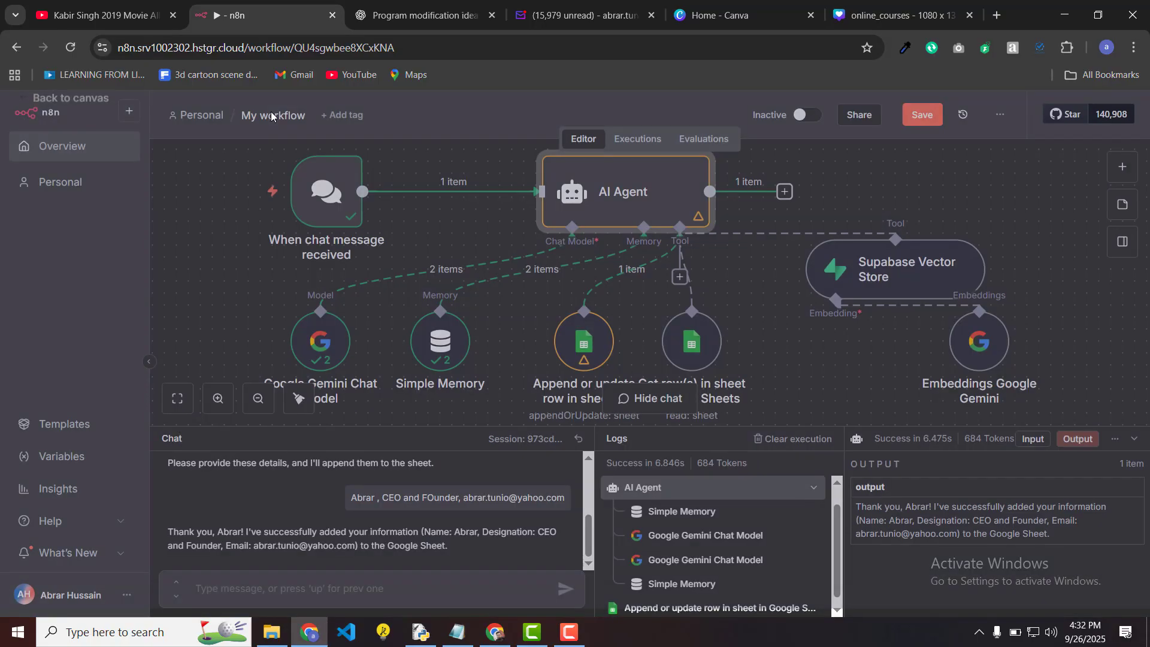
click(923, 114)
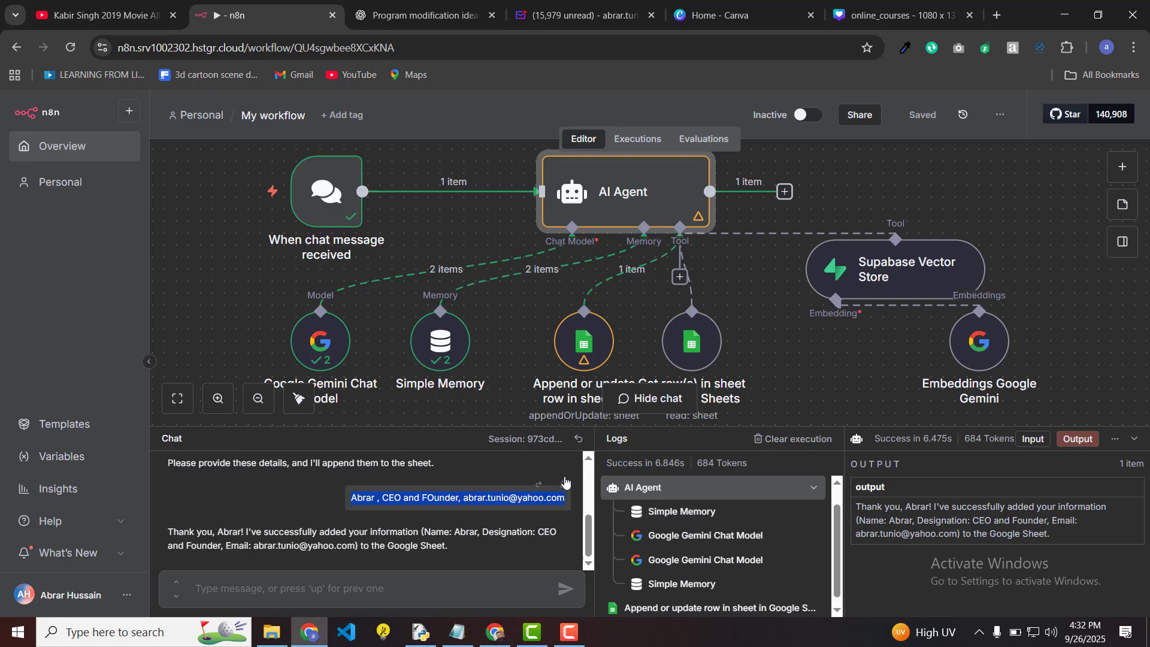
click(579, 440)
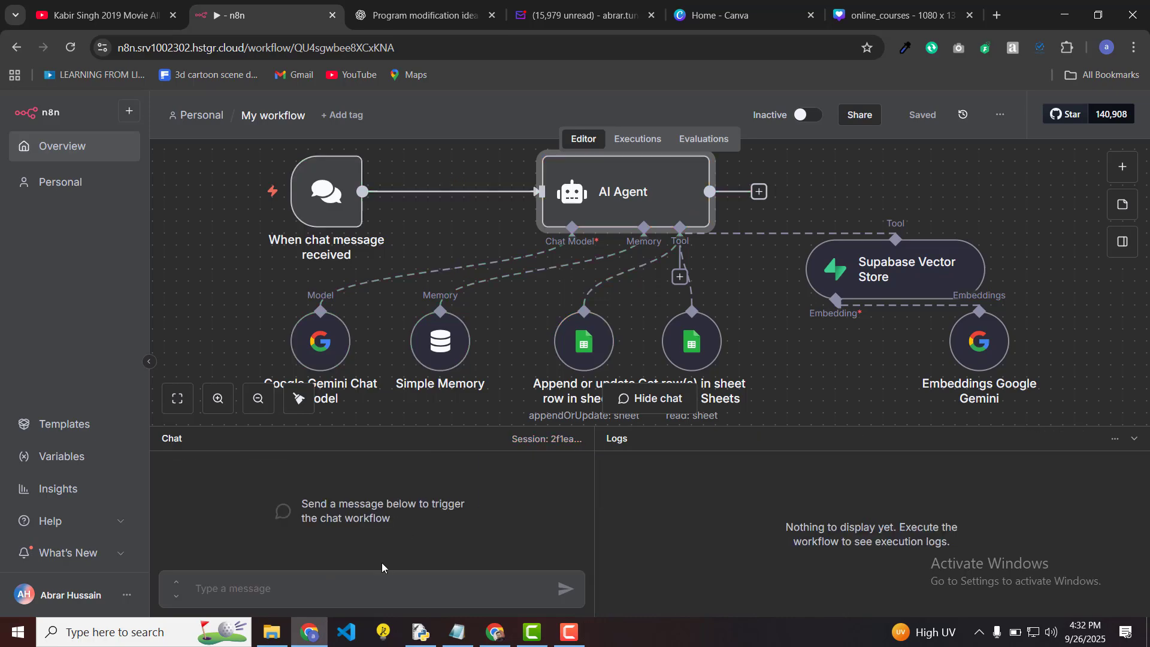
Step: Greet the agent with 'Hi' and read its request for Name, Designation and Email
click(371, 585)
text(Hi)
key(Return)
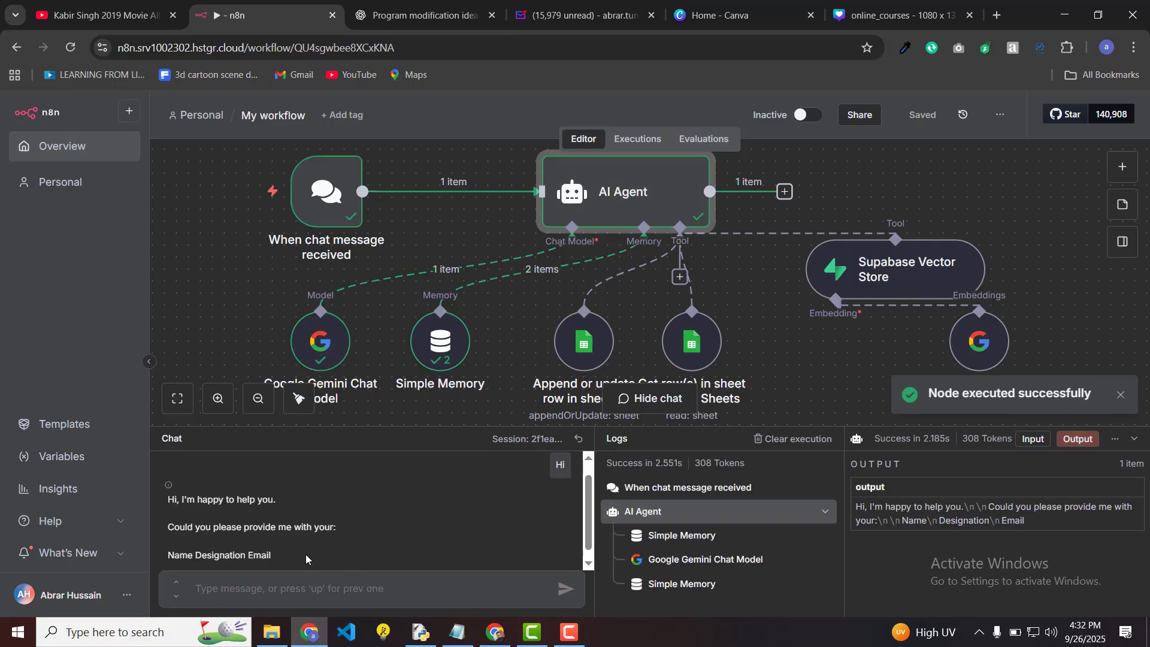
double_click(229, 555)
click(228, 556)
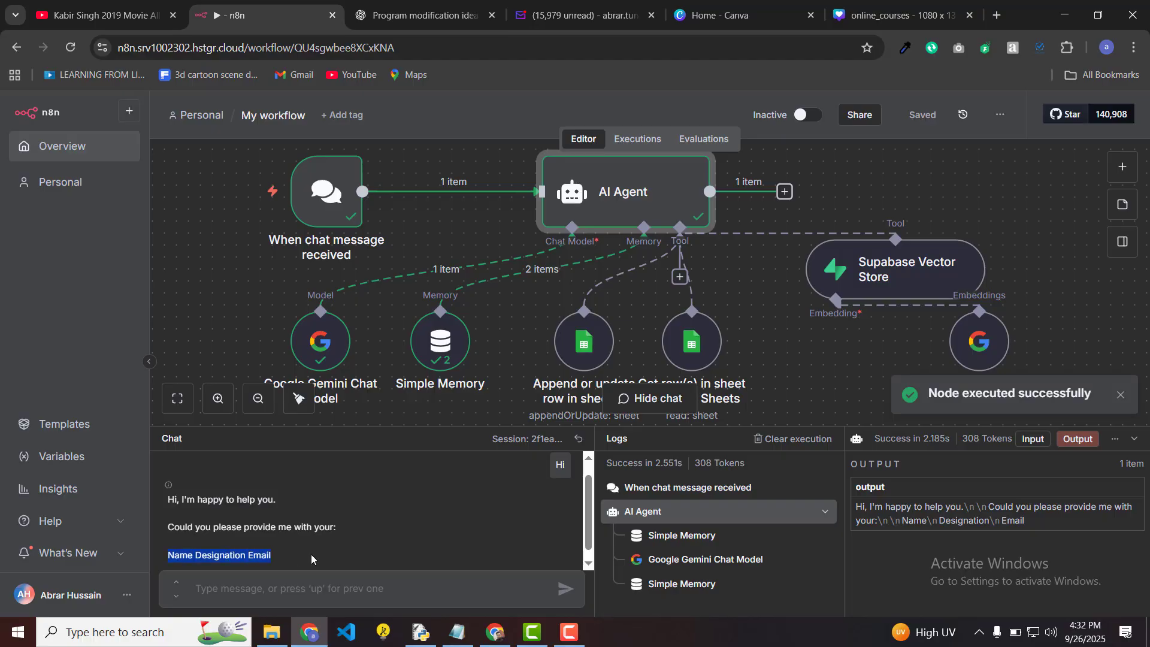
Step: Send the user's name, email address and the designation Ai Specialist to the agent
click(316, 590)
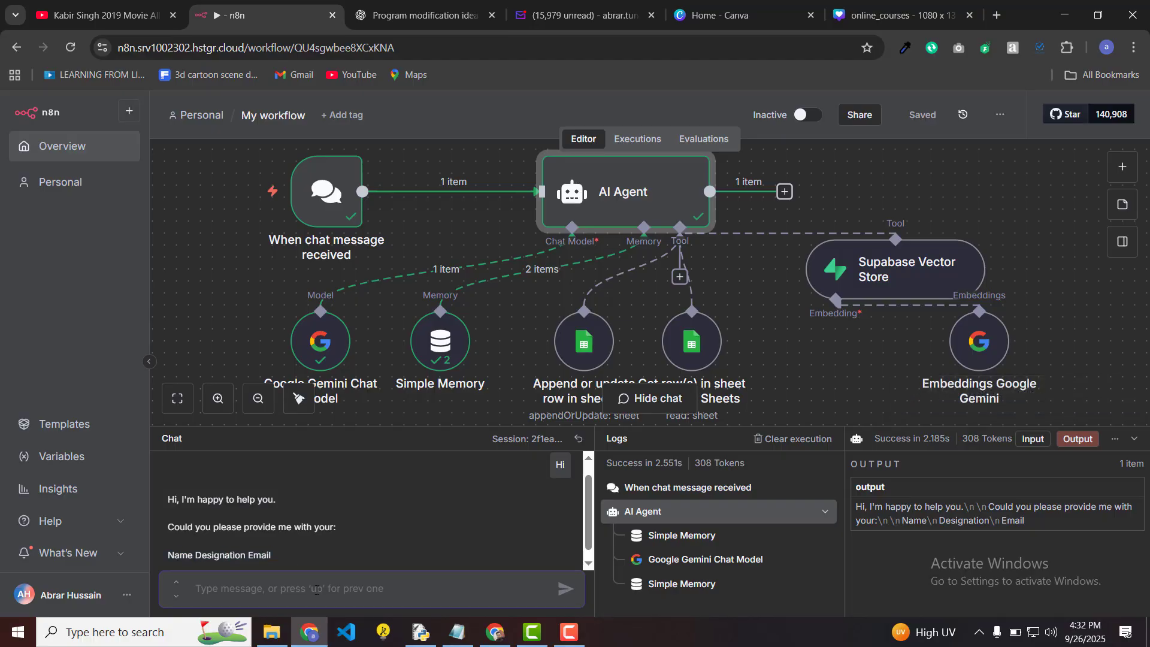
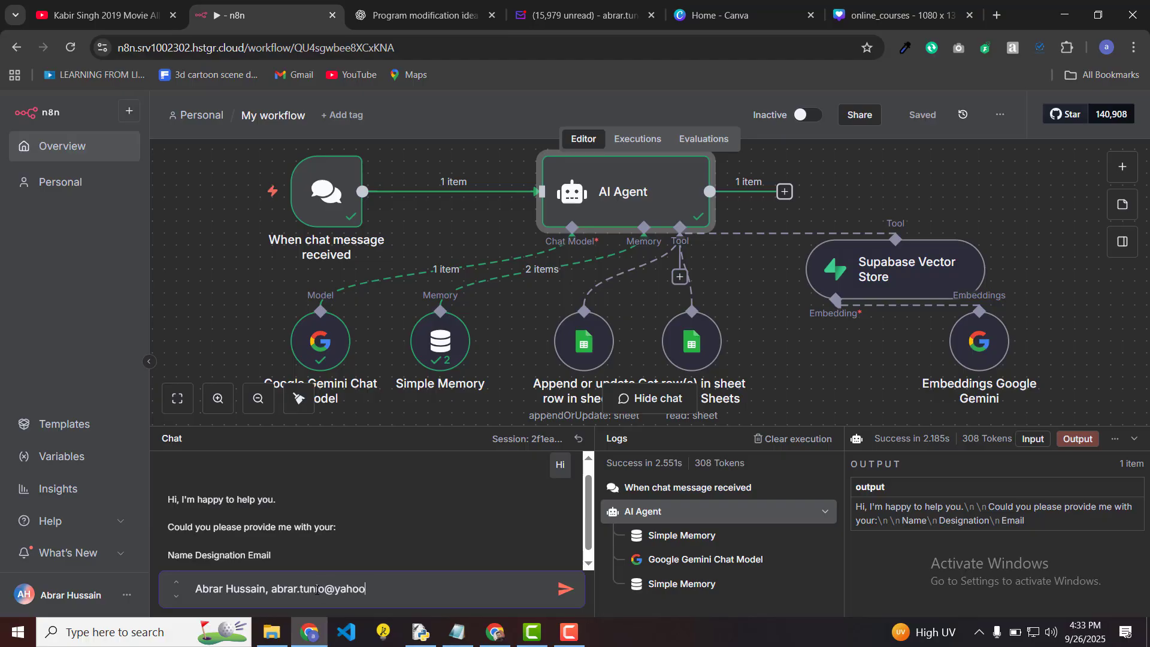
text(Ai Specialist)
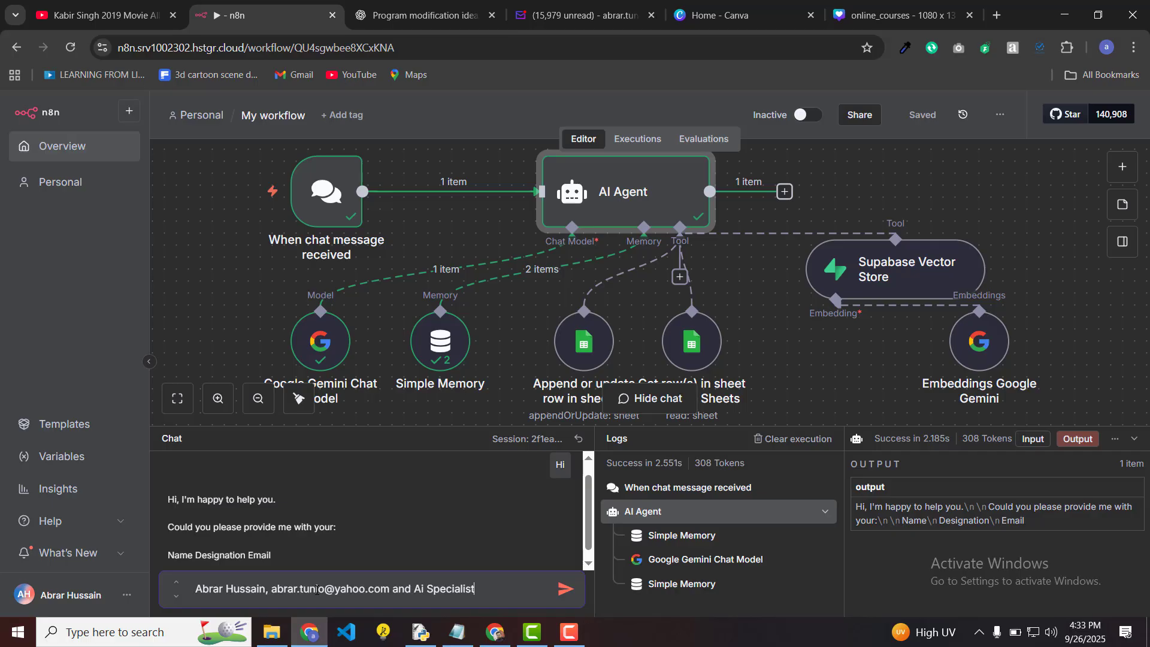
key(Return)
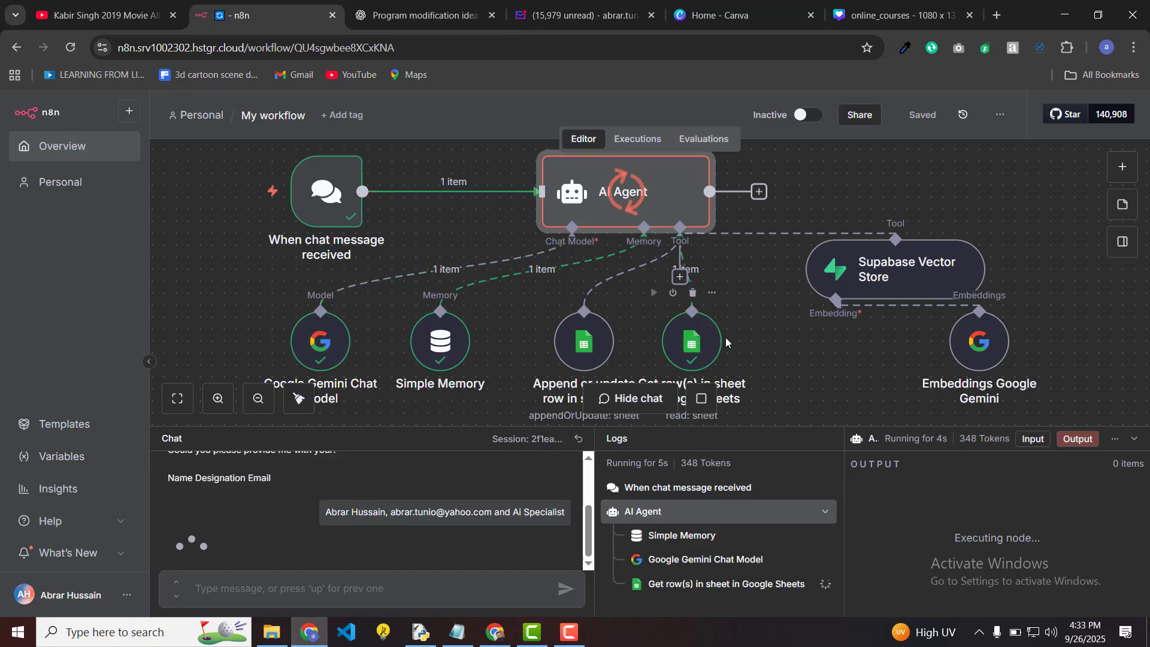
Step: Reply 'Yes' to confirm updating the existing record for that email
scroll(726, 342, down, 2)
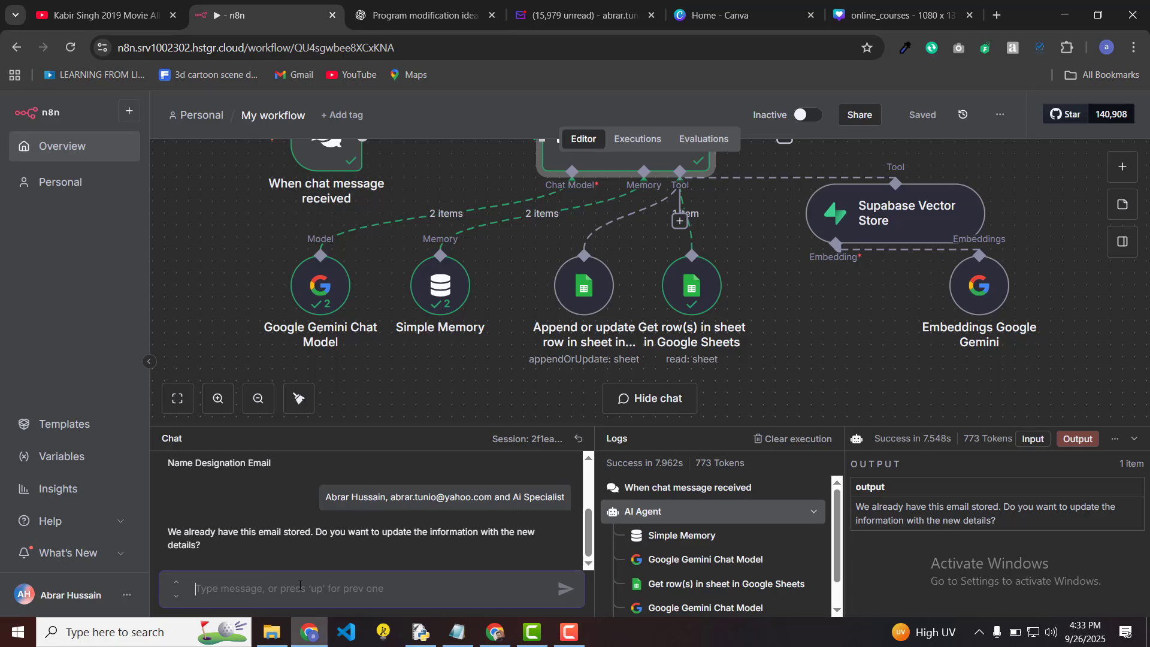
text(Yes)
key(Return)
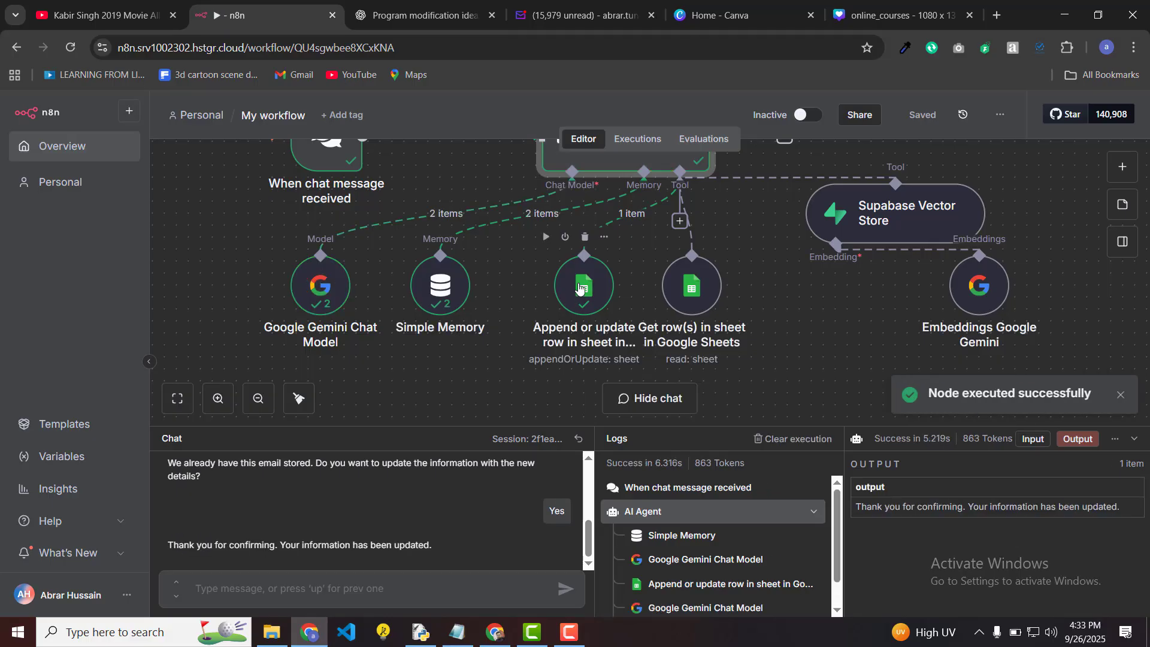
click(494, 639)
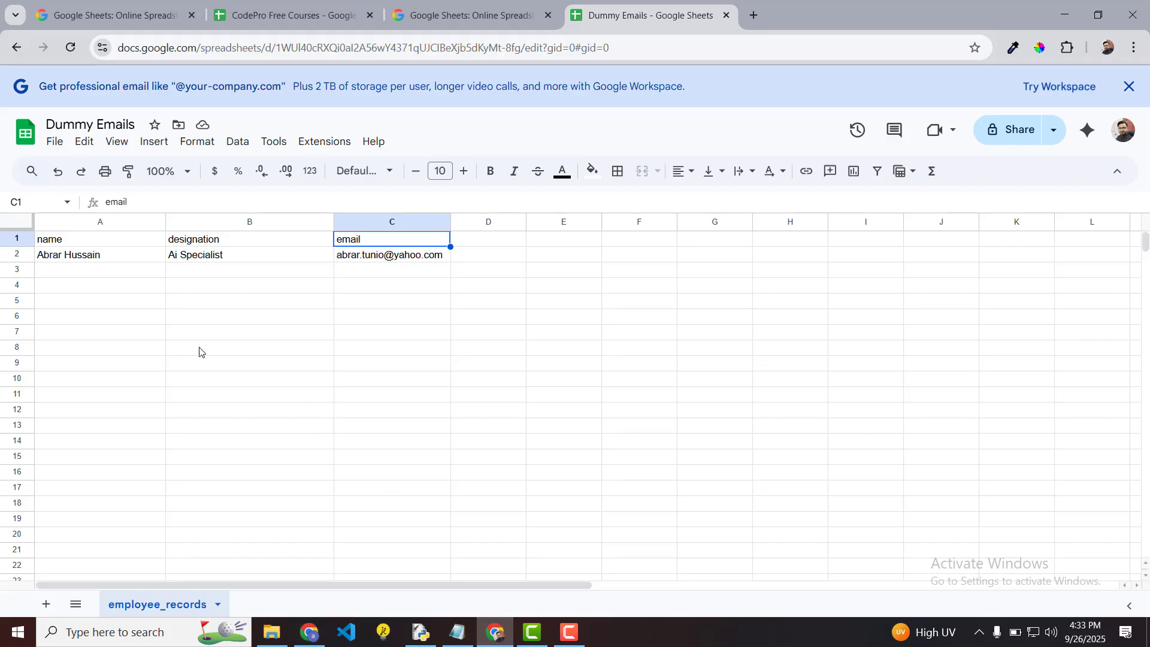
Step: Check cells A2, B2 and C2 show the name, Ai Specialist and email, then return to n8n
click(119, 254)
click(240, 259)
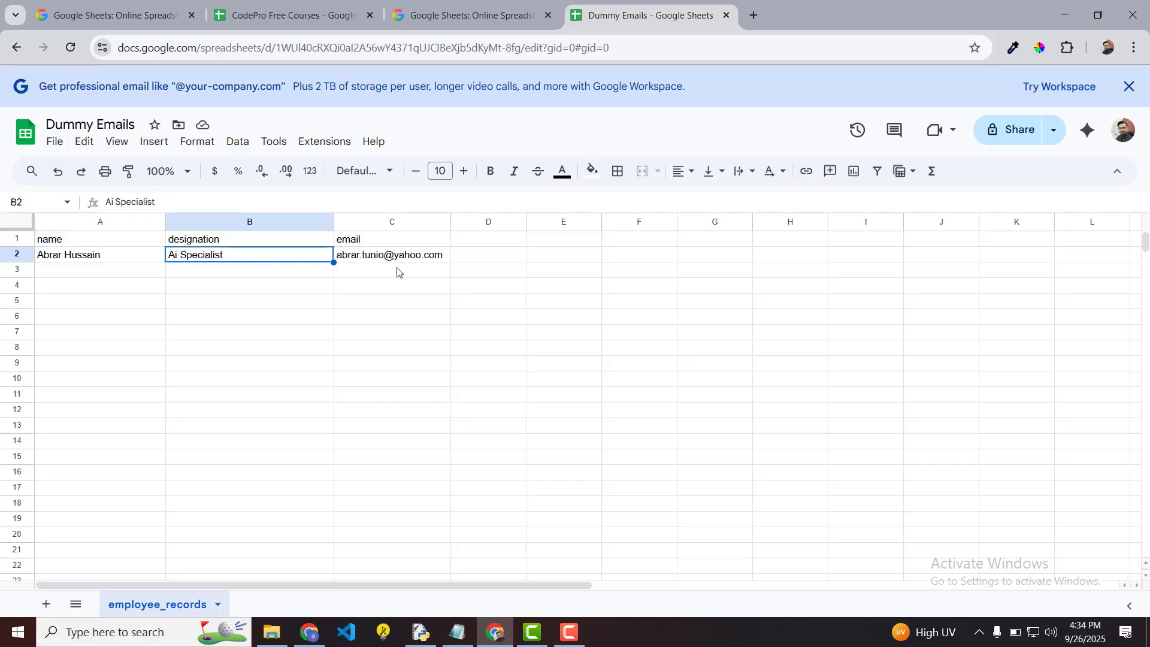
click(428, 257)
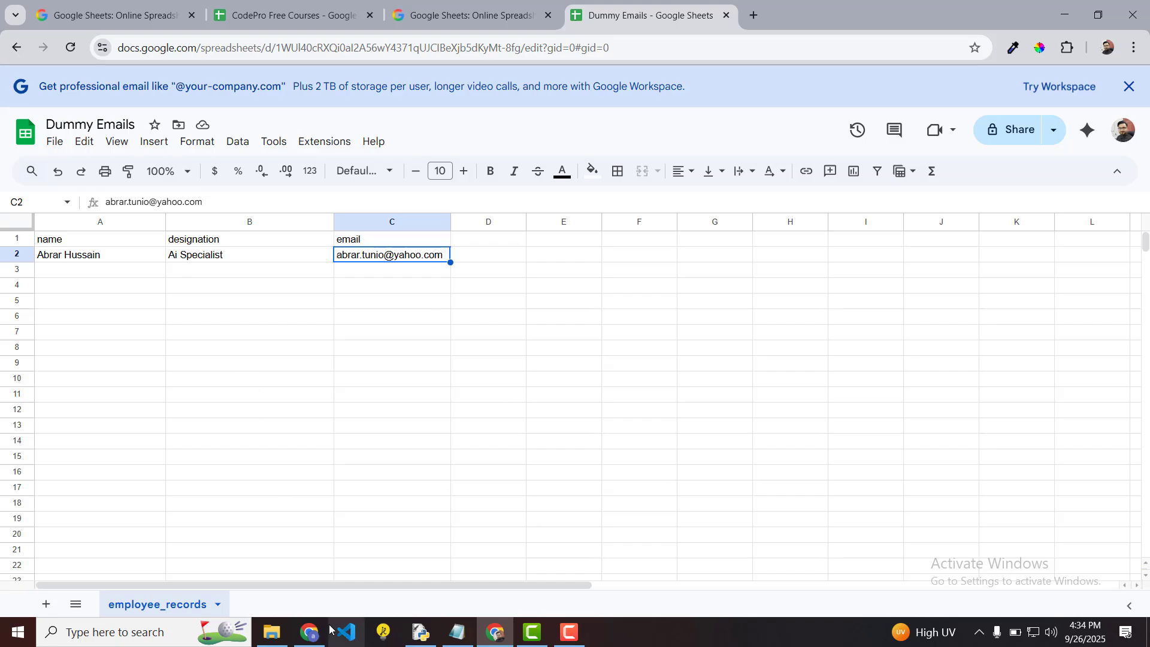
click(311, 638)
scroll(283, 500, up, 3)
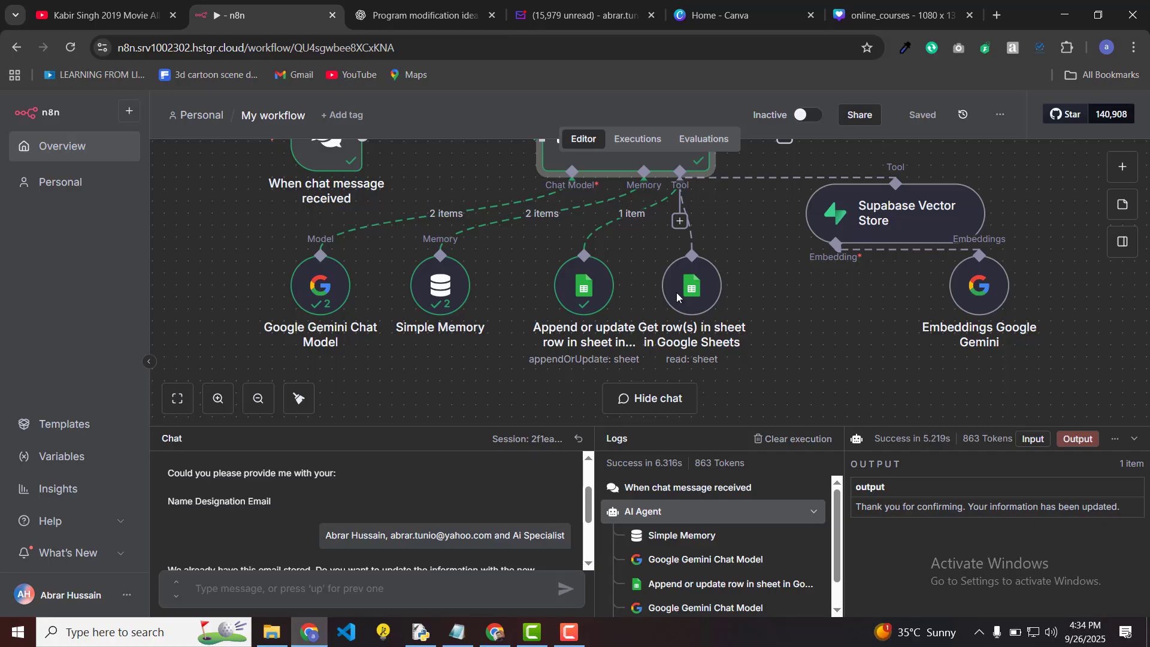
click(594, 292)
key(Return)
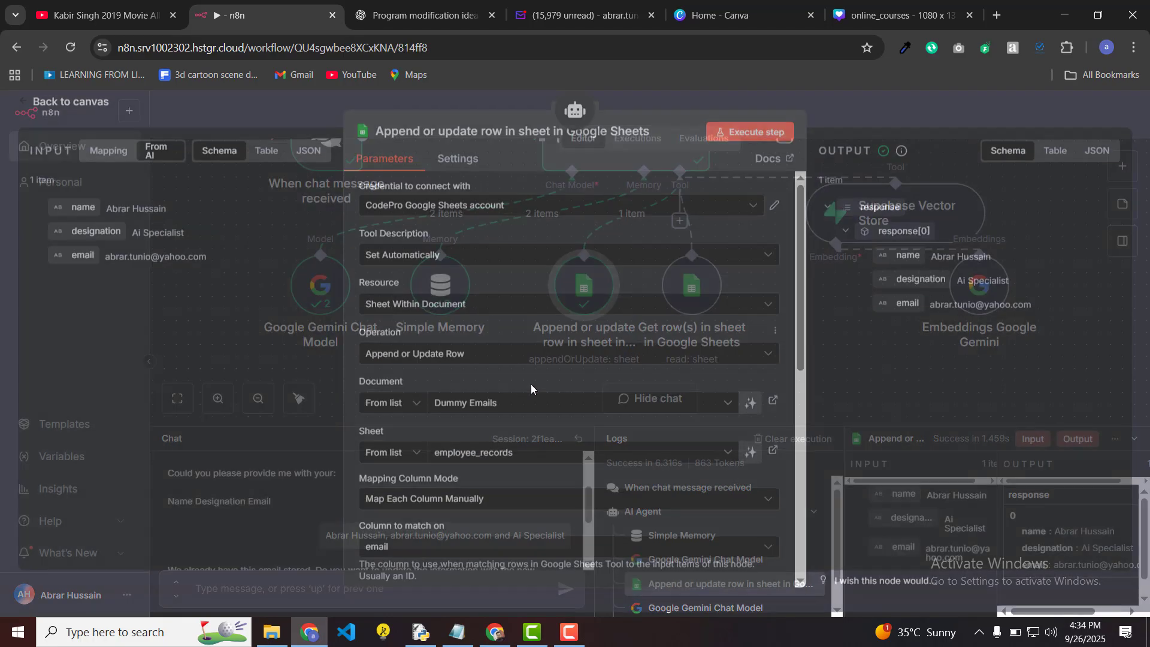
scroll(515, 391, down, 5)
scroll(515, 392, down, 3)
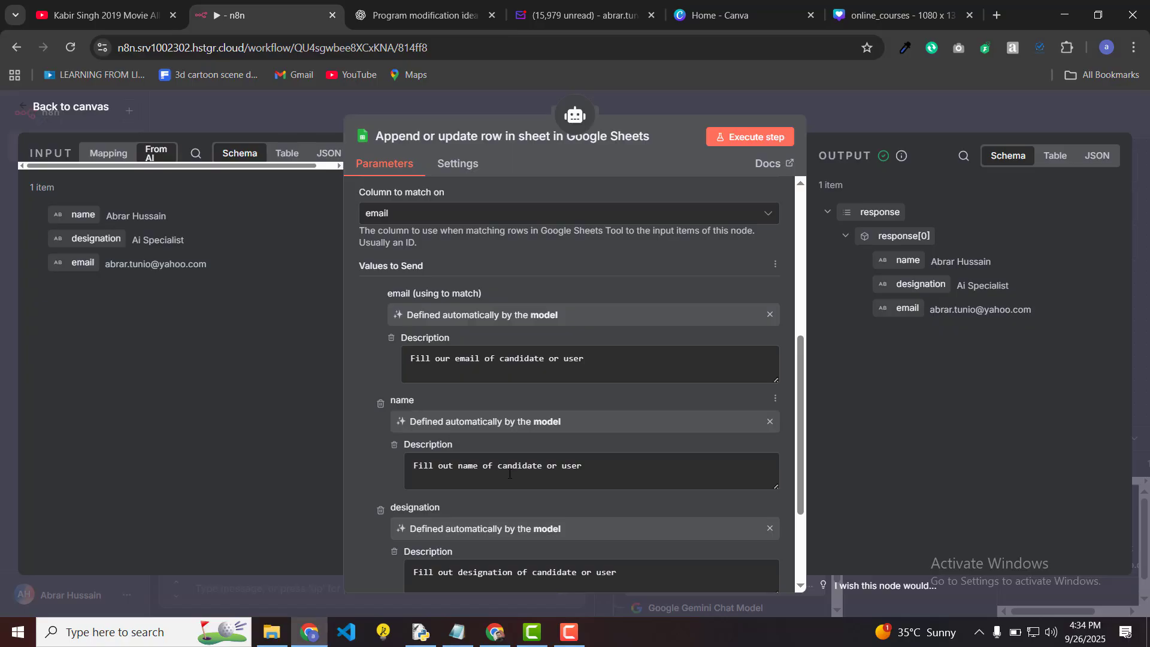
scroll(510, 473, down, 3)
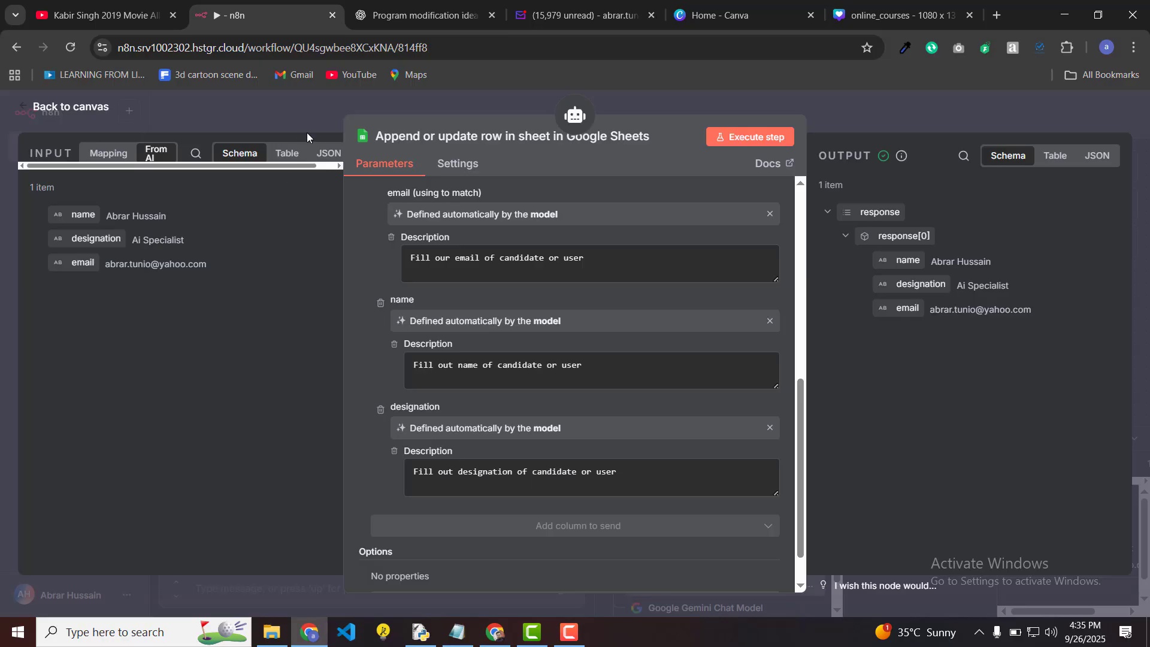
click(282, 125)
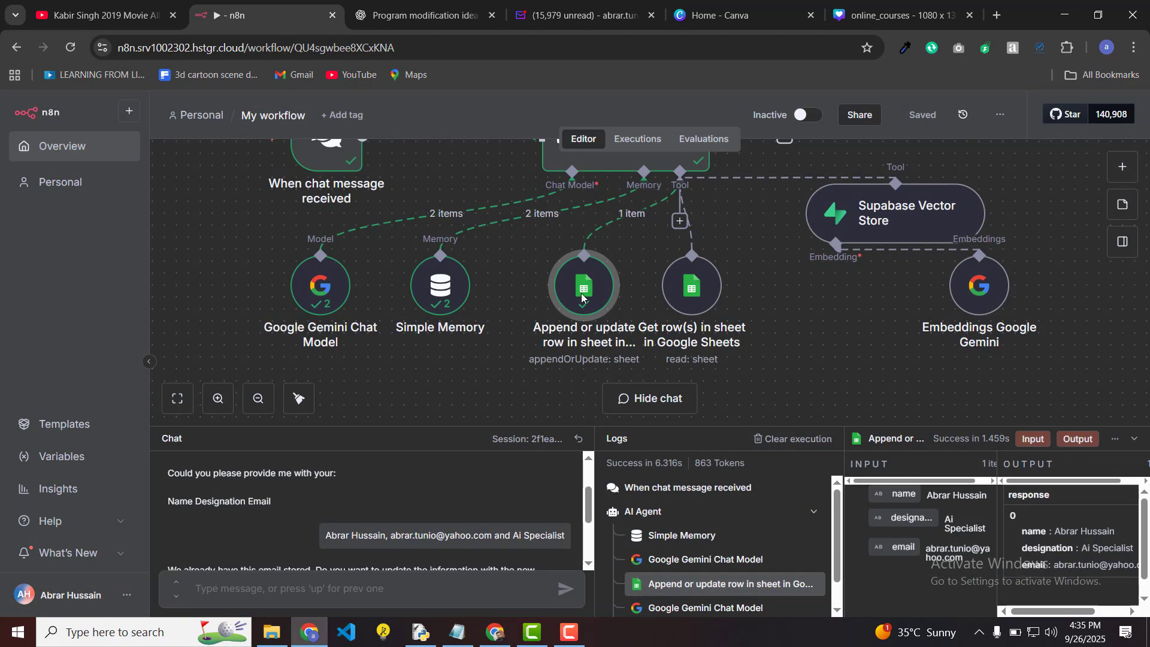
Step: Start a new chat session and greet the agent with 'hi'
click(579, 439)
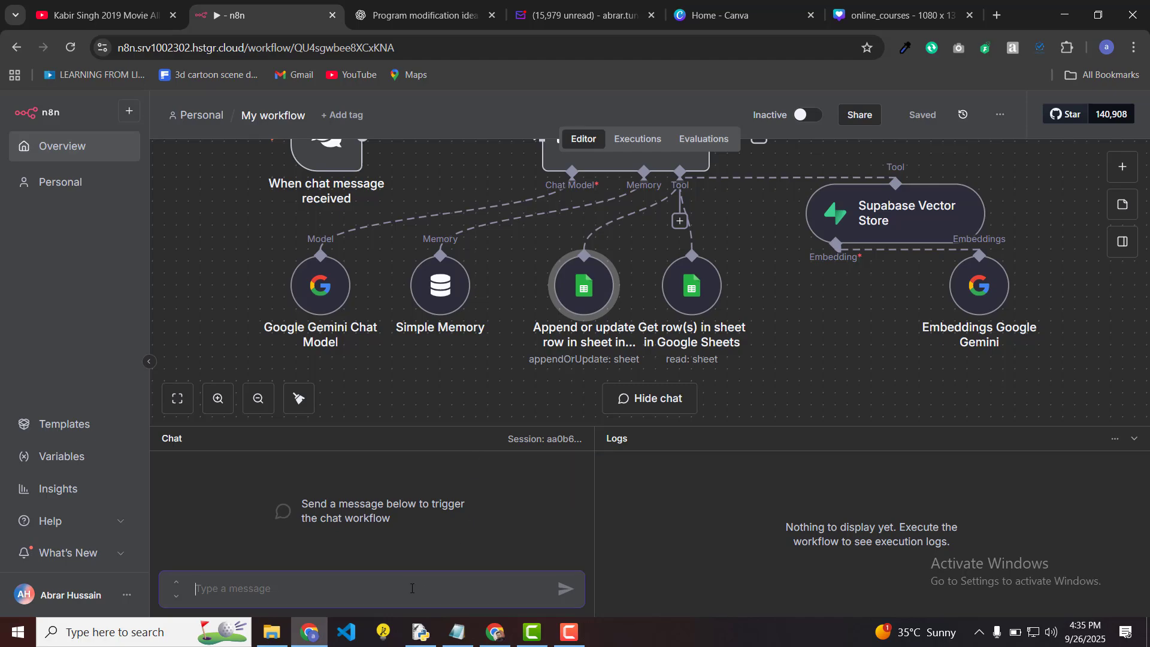
text(hi)
key(Return)
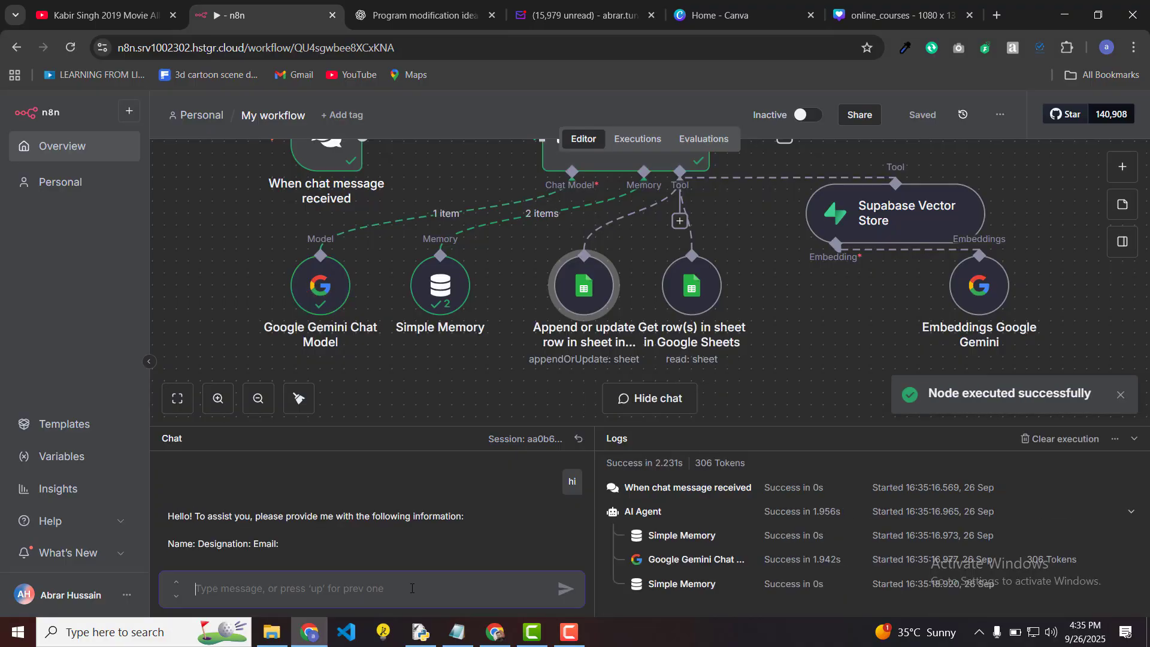
Step: Send the user's name, AI Specialist and a new email, then inspect the Append or update row output
text(Abdul )
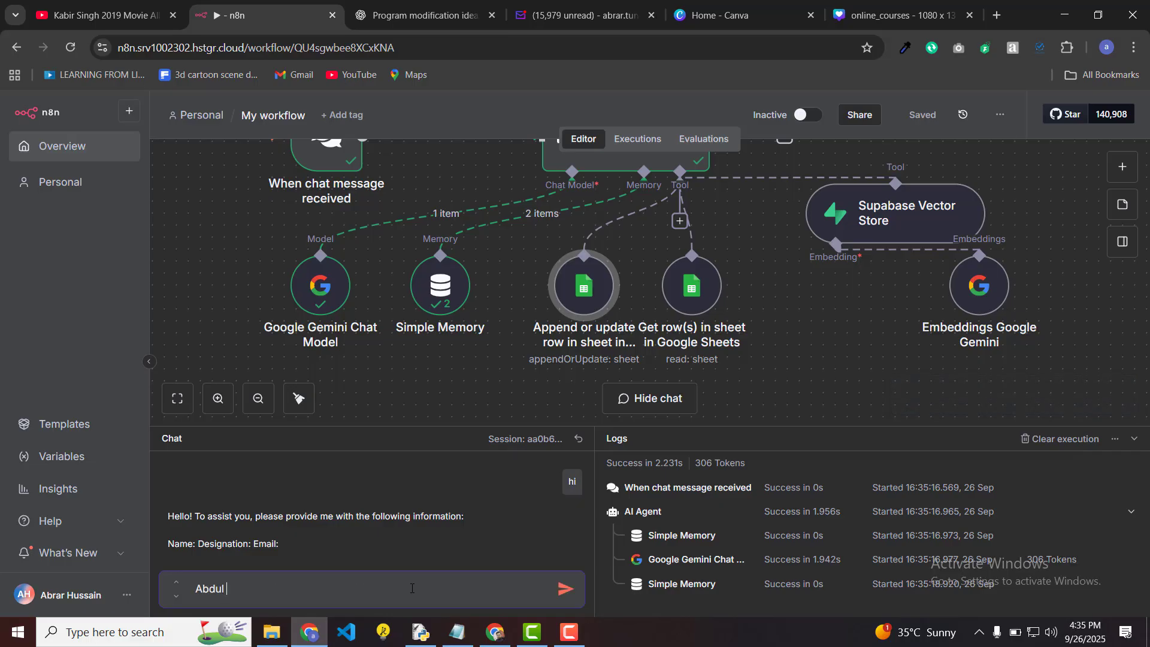
text(,)
key(BackSpace)
key(BackSpace)
key(BackSpace)
key(BackSpace)
key(BackSpace)
key(BackSpace)
key(BackSpace)
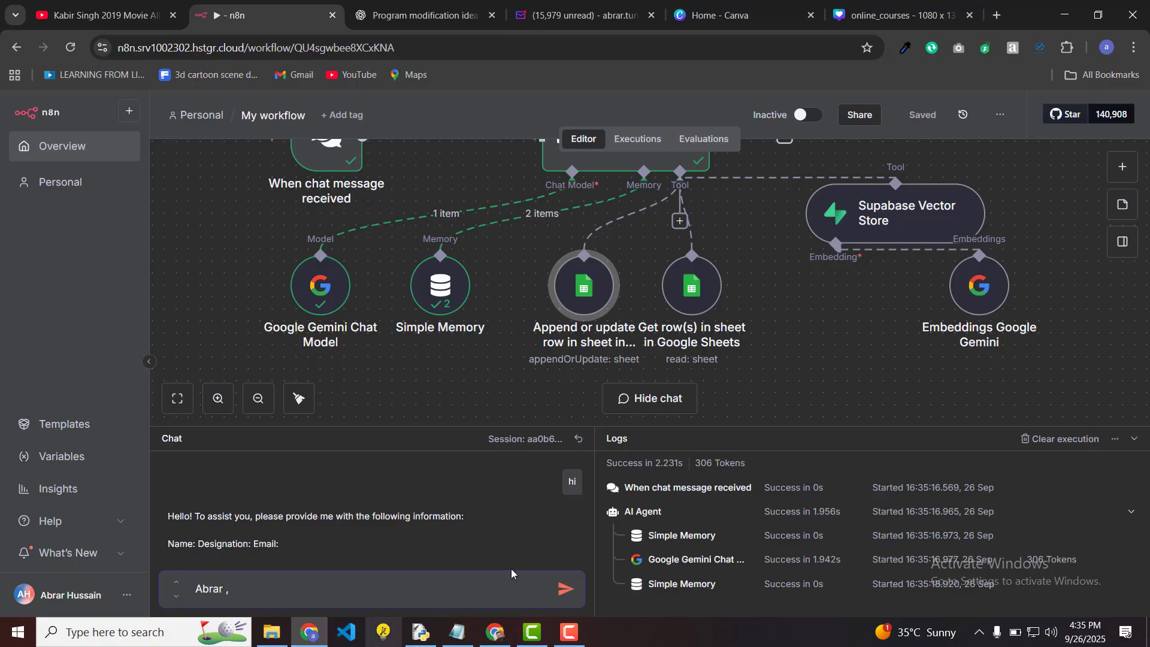
click(497, 637)
click(496, 636)
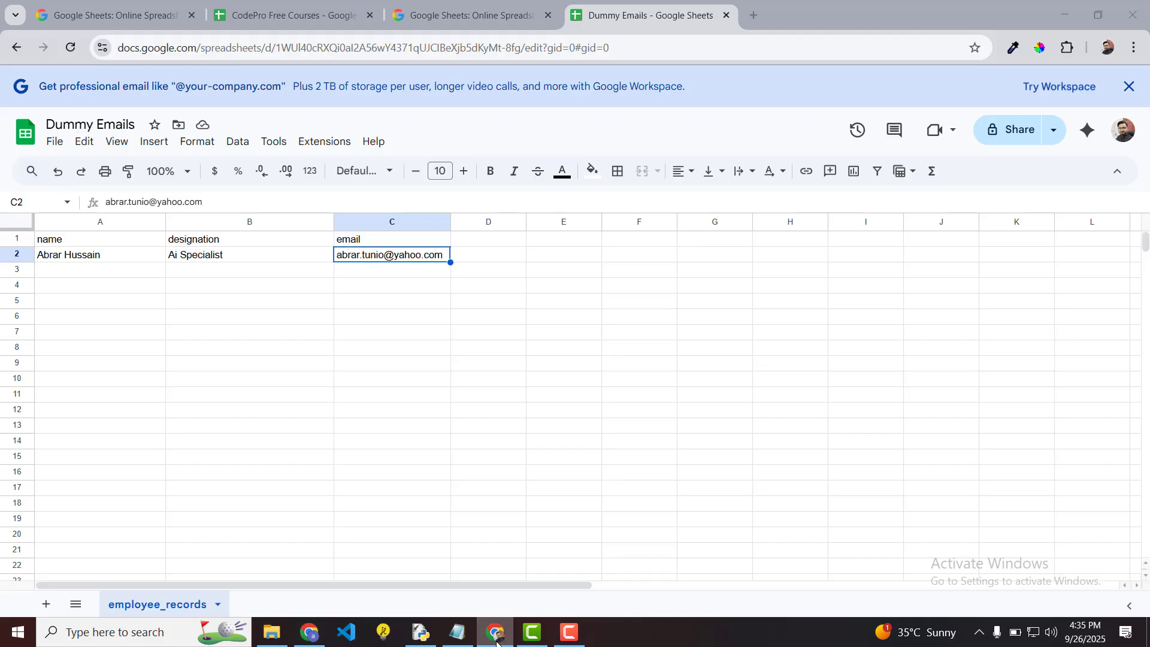
text(,)
key(BackSpace)
key(BackSpace)
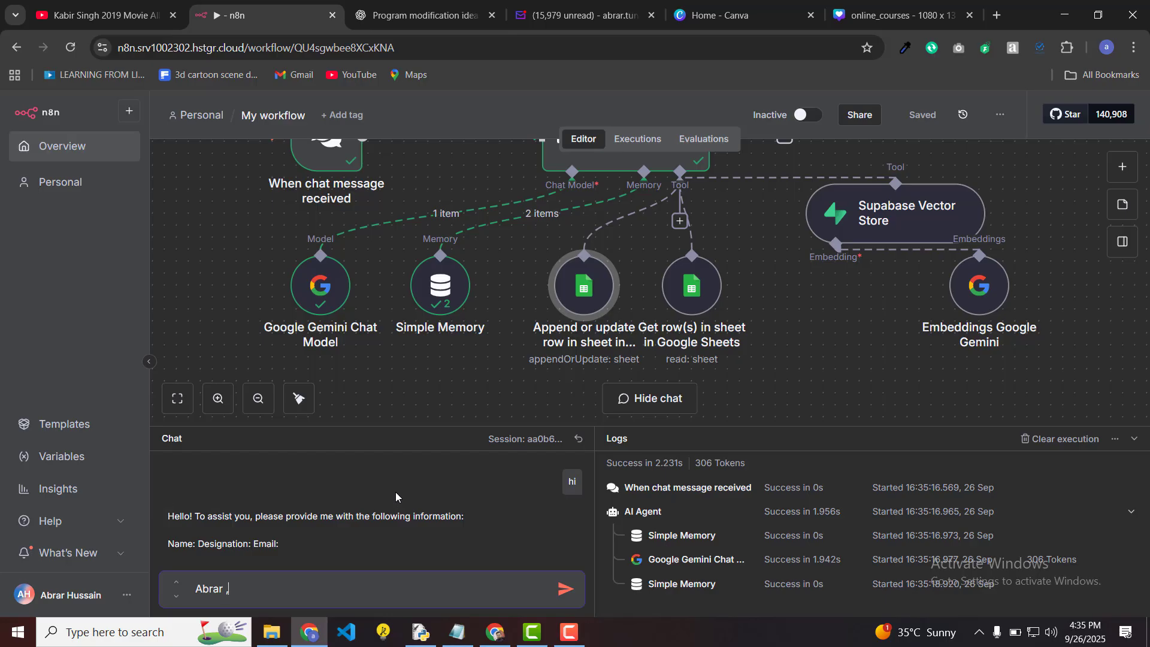
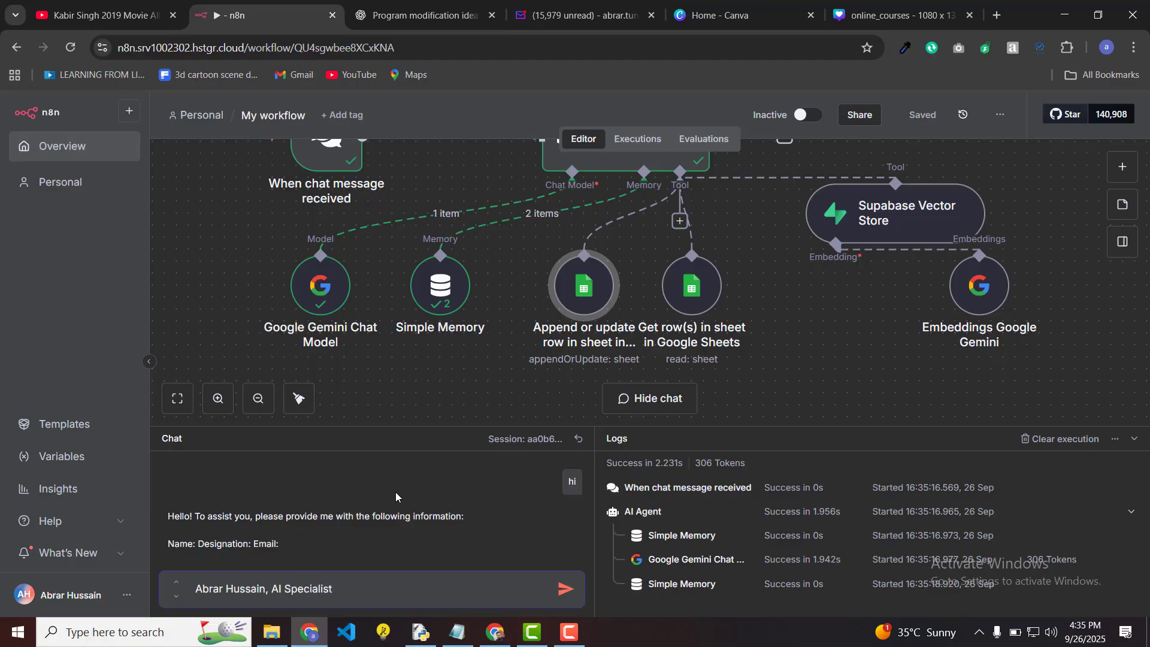
key(Return)
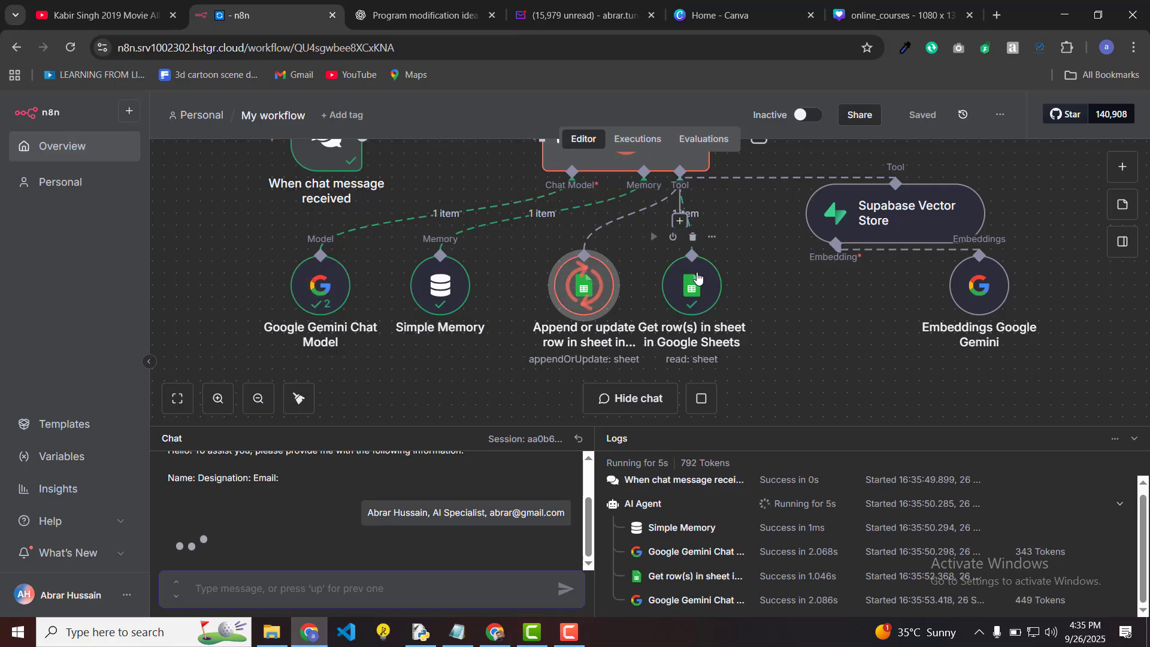
click(595, 277)
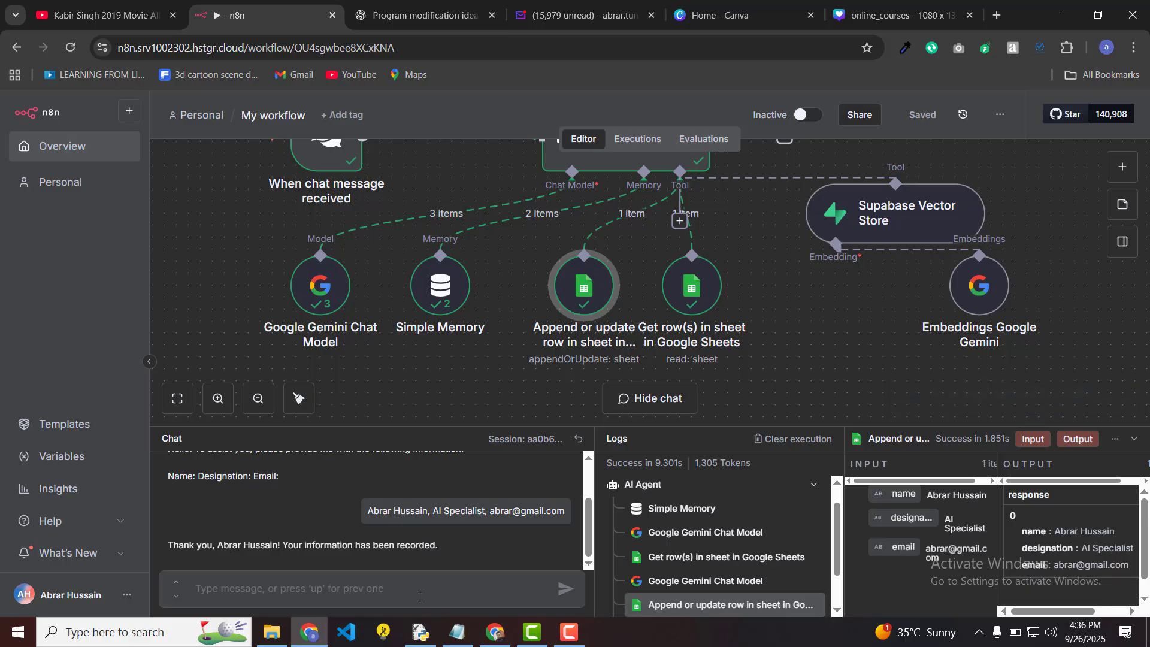
Step: Check cells A3, B3 and C3 hold the name, AI Specialist and the new email
click(503, 642)
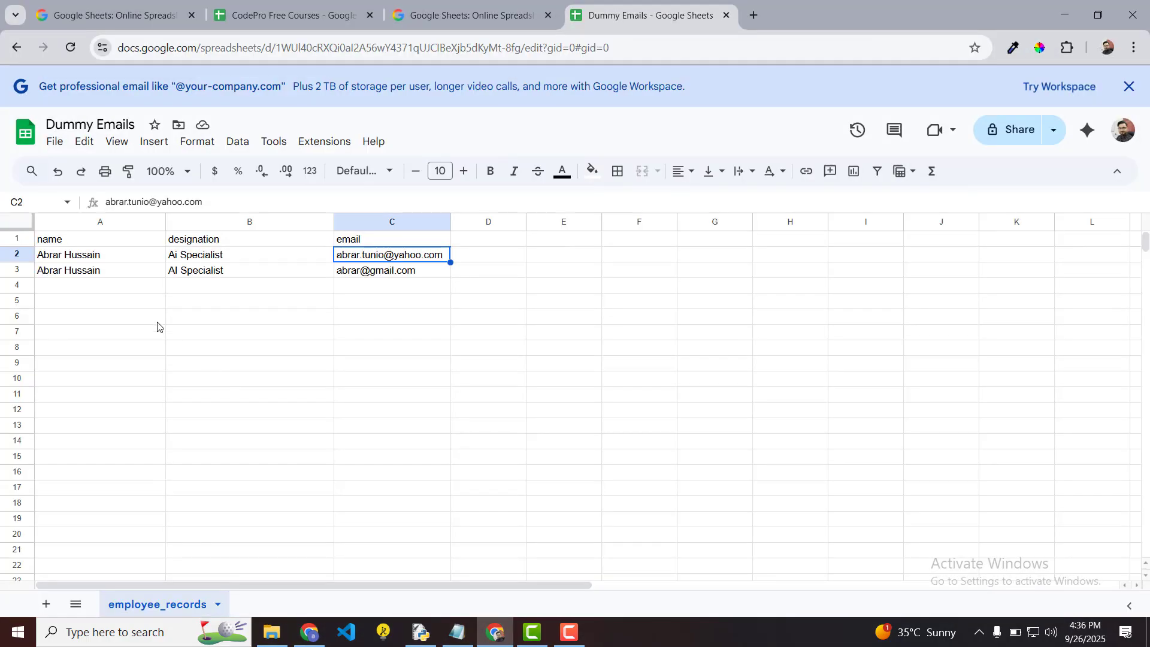
click(90, 277)
key(Right)
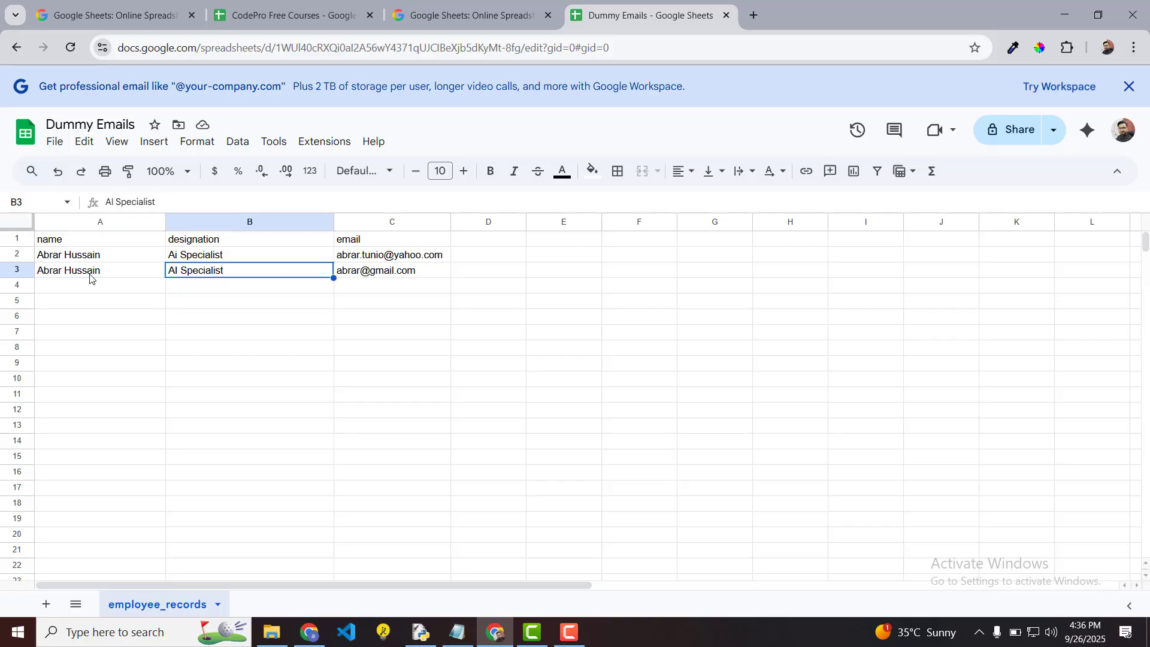
key(Right)
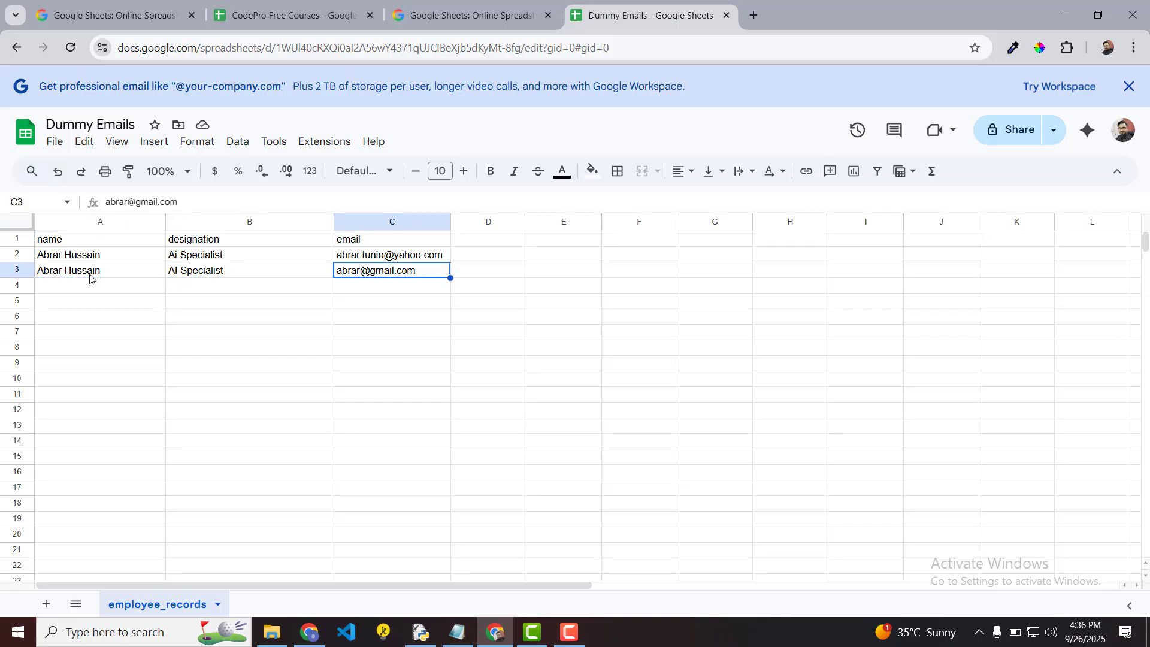